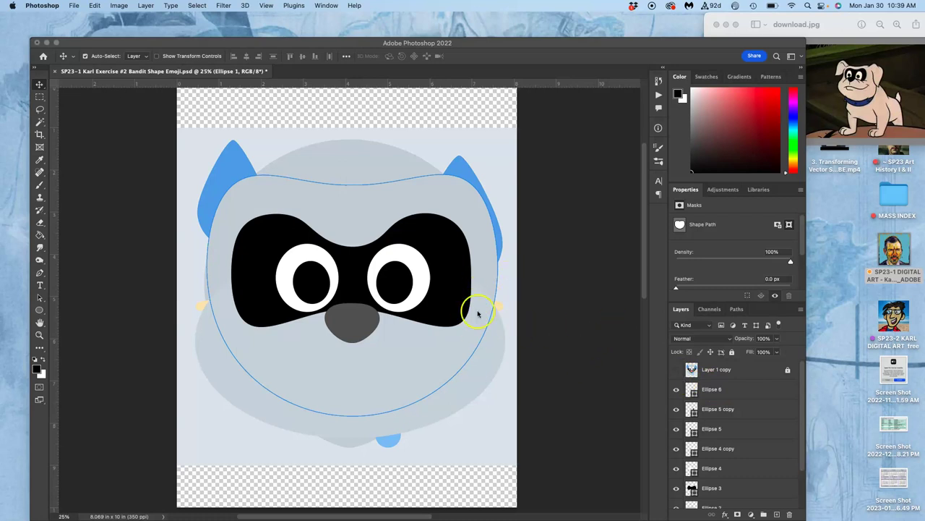
Hide the eared background layer, then briefly hide and reshow the nose, right pupil and right eye white.
{"action": "scroll", "coordinate": [733, 394], "scroll_direction": "down", "scroll_amount": 3}
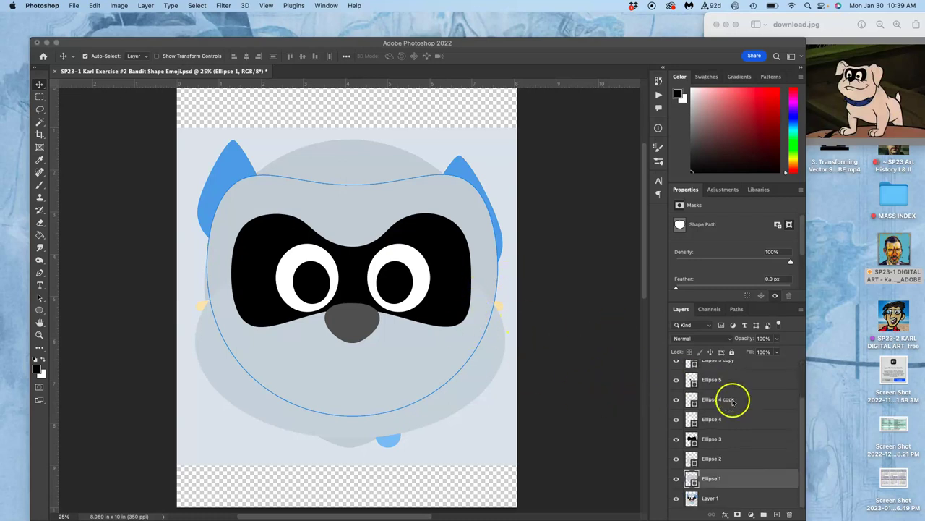
{"action": "left_click", "coordinate": [677, 498]}
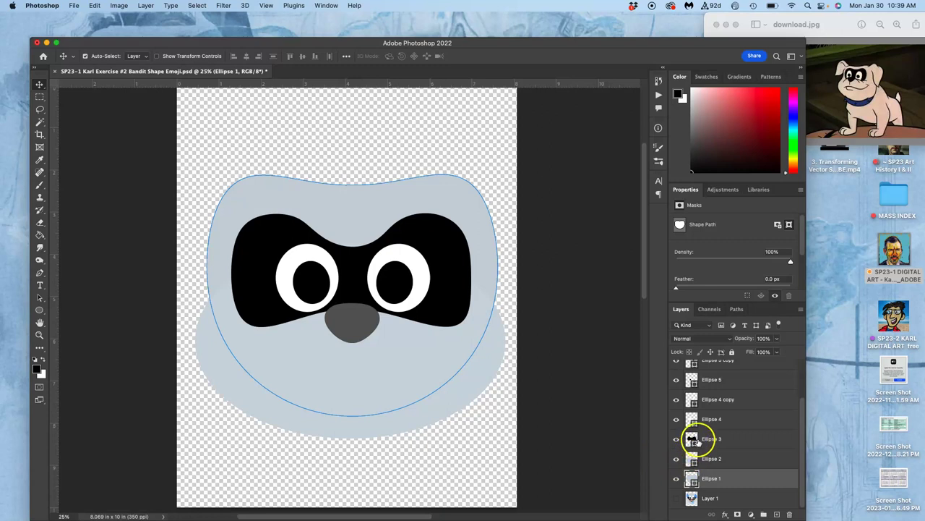
{"action": "scroll", "coordinate": [701, 369], "scroll_direction": "up", "scroll_amount": 2}
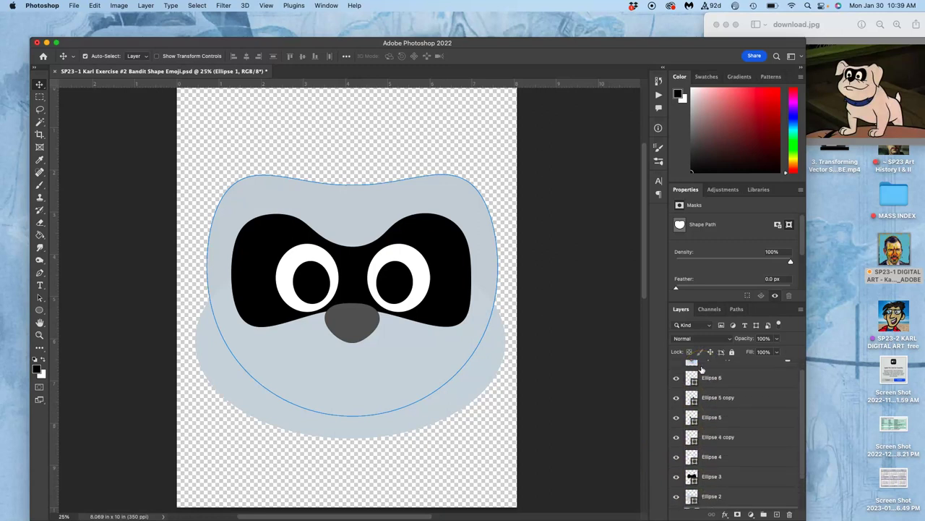
{"action": "left_click", "coordinate": [679, 377]}
{"action": "left_click", "coordinate": [677, 378]}
{"action": "left_click", "coordinate": [676, 377]}
{"action": "left_click", "coordinate": [676, 397]}
{"action": "left_click", "coordinate": [676, 397]}
{"action": "left_click", "coordinate": [676, 436]}
{"action": "left_click", "coordinate": [676, 436]}
Restore the background layer and show the semi-transparent Layer 1 copy reference over the drawing.
{"action": "scroll", "coordinate": [698, 434], "scroll_direction": "down", "scroll_amount": 2}
{"action": "left_click", "coordinate": [677, 498]}
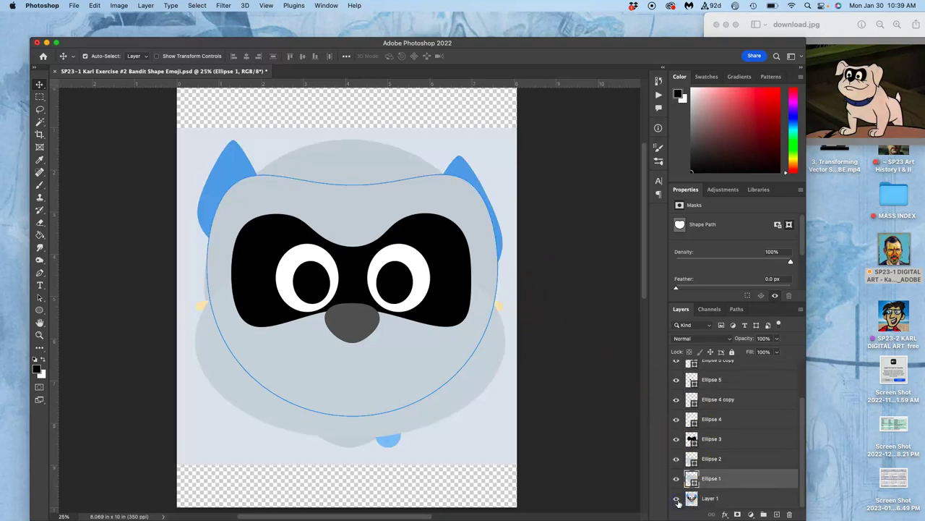
{"action": "left_click", "coordinate": [676, 498]}
{"action": "left_click", "coordinate": [677, 498]}
{"action": "scroll", "coordinate": [717, 448], "scroll_direction": "up", "scroll_amount": 3}
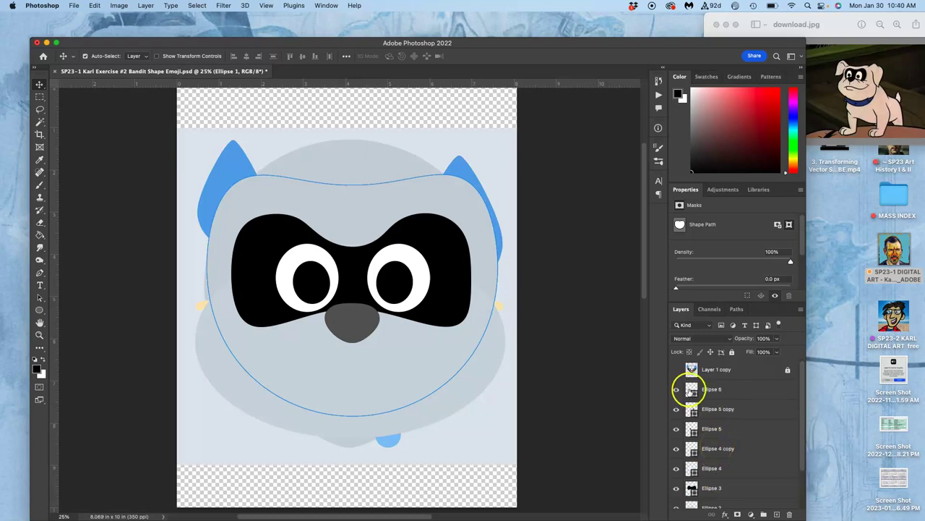
{"action": "left_click", "coordinate": [676, 370]}
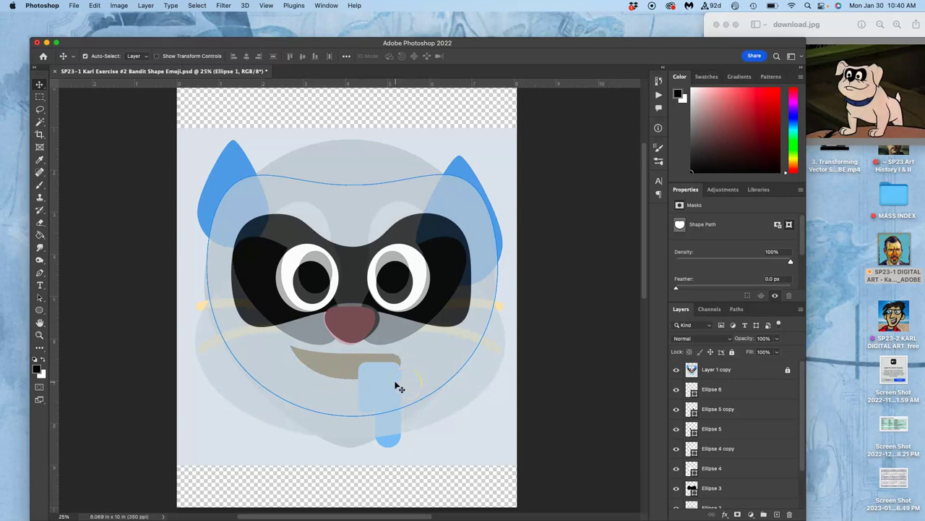
With the Ellipse 6 layer selected, draw a small triangle at the mouth's left corner.
{"action": "left_click", "coordinate": [735, 389]}
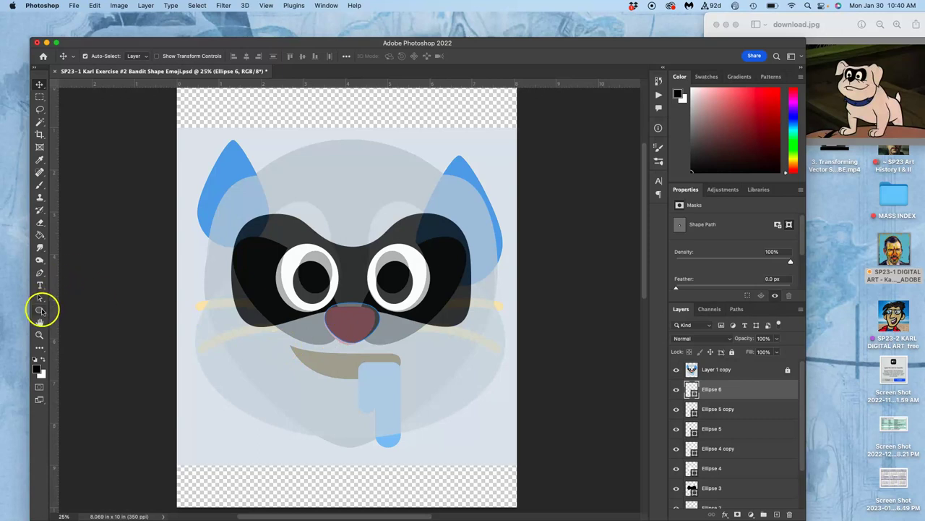
{"action": "left_click", "coordinate": [40, 309]}
{"action": "left_click", "coordinate": [41, 310]}
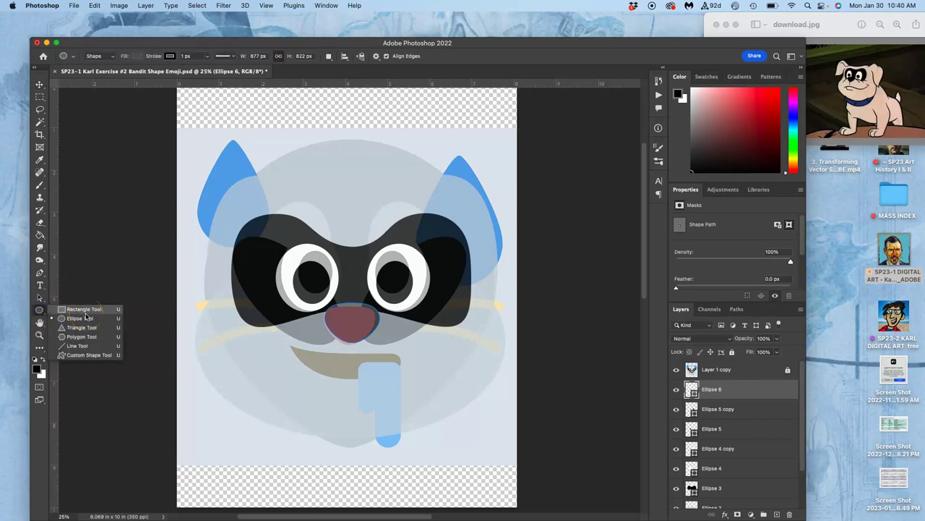
{"action": "left_click", "coordinate": [83, 327]}
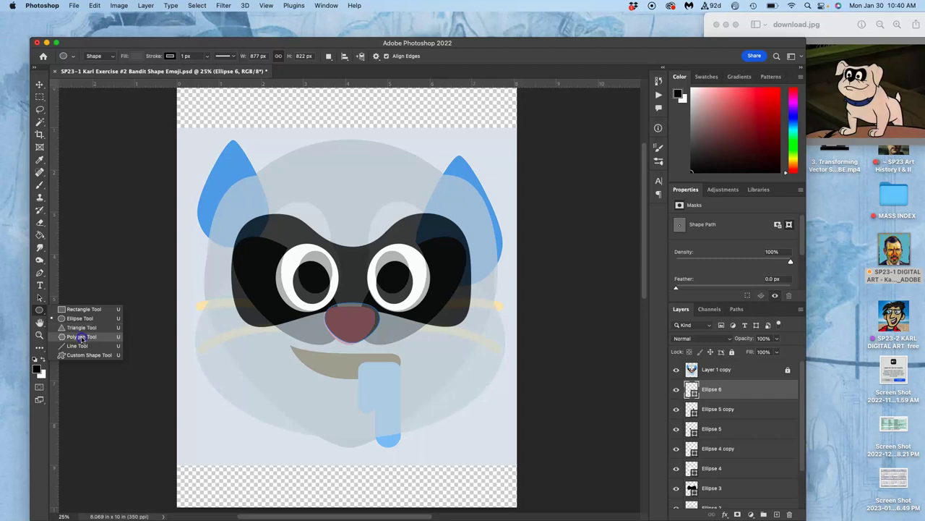
{"action": "left_click", "coordinate": [81, 338]}
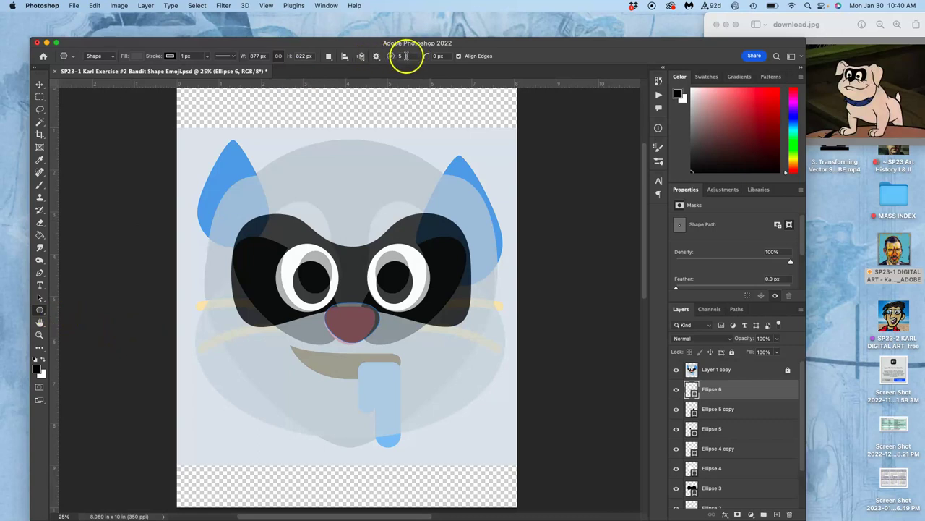
{"action": "double_click", "coordinate": [399, 56]}
{"action": "left_click_drag", "start_coordinate": [251, 363], "coordinate": [309, 397]}
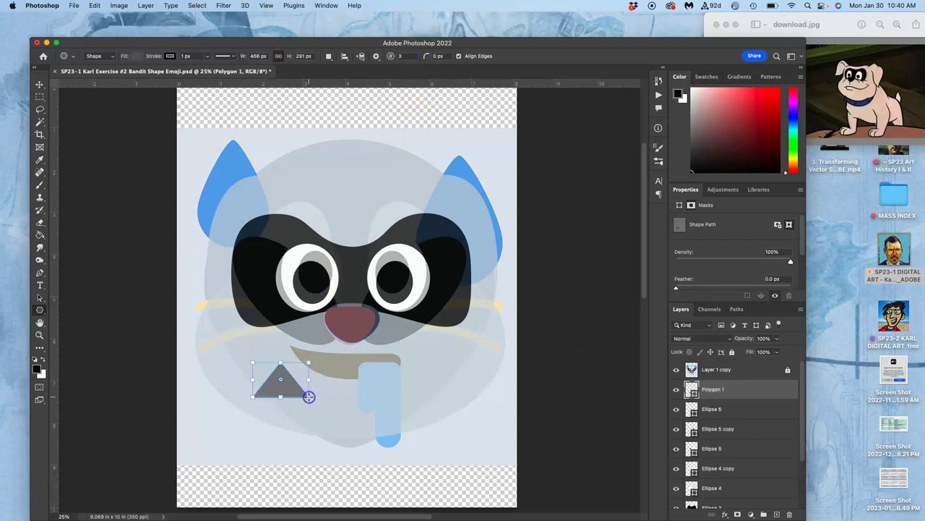
{"action": "key", "text": "super+z"}
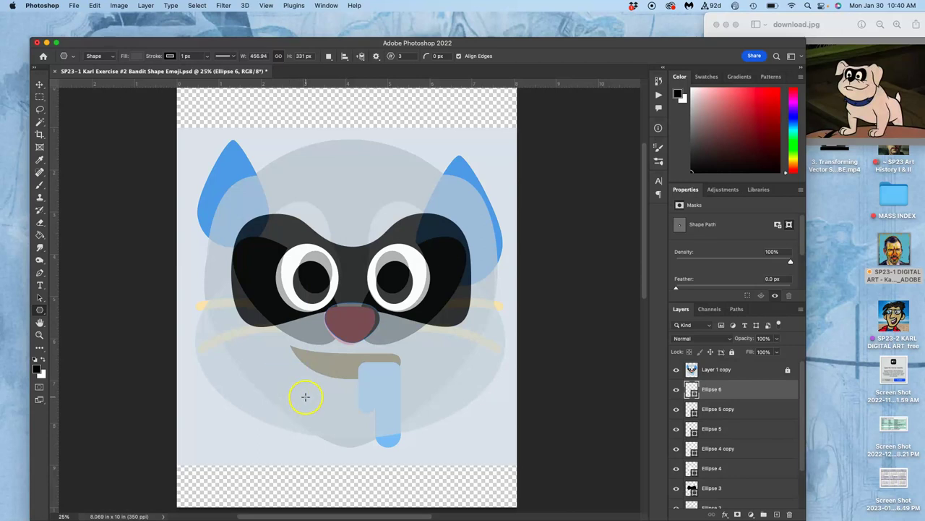
{"action": "left_click", "coordinate": [41, 310]}
{"action": "left_click_drag", "start_coordinate": [41, 310], "coordinate": [76, 329]}
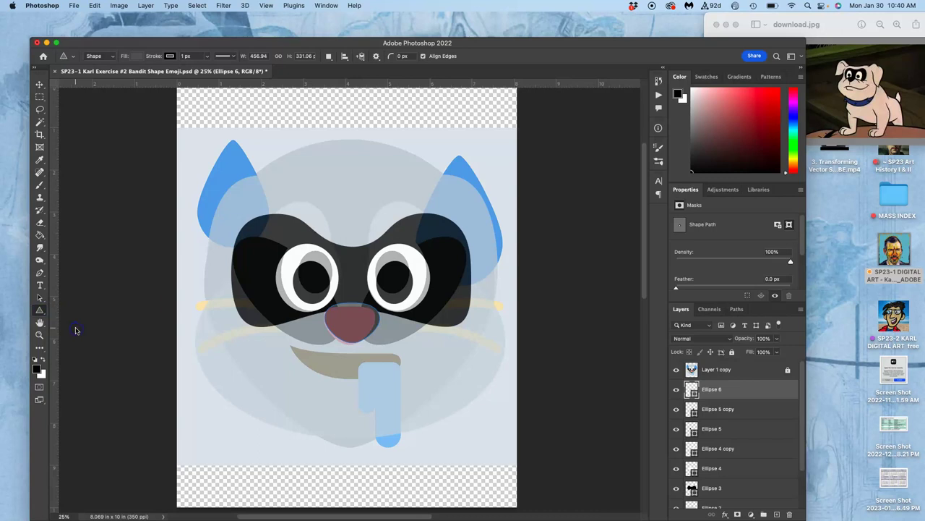
{"action": "left_click_drag", "start_coordinate": [274, 351], "coordinate": [291, 340]}
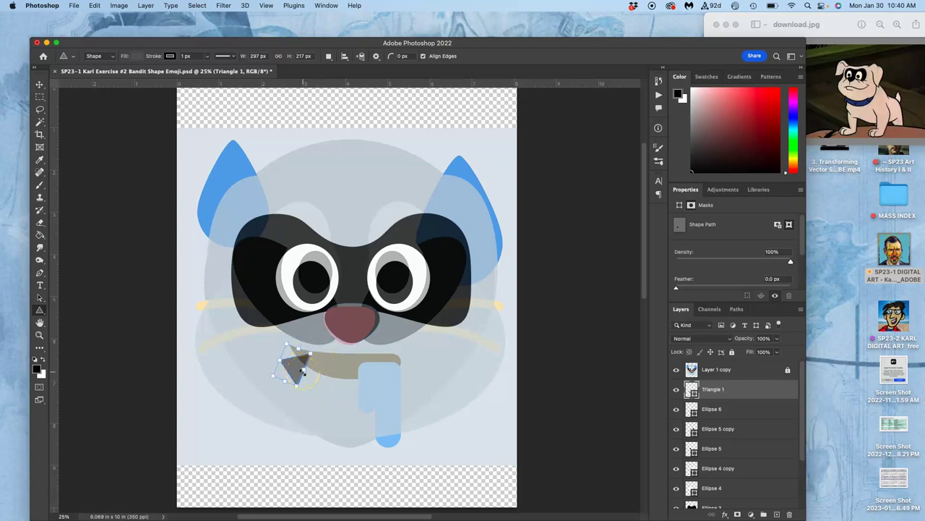
Scale Triangle 1 into a wide, flat wedge stretched across the brown mouth.
{"action": "right_click", "coordinate": [298, 367]}
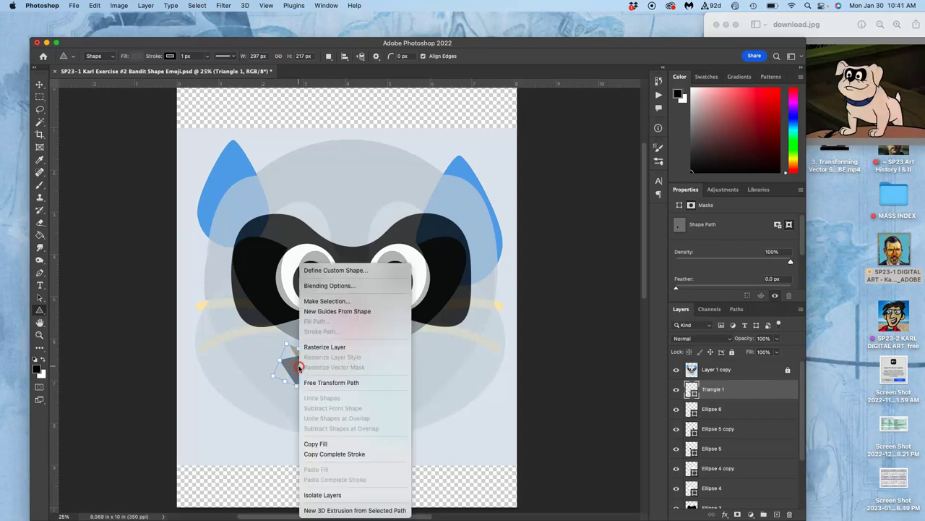
{"action": "left_click", "coordinate": [293, 367]}
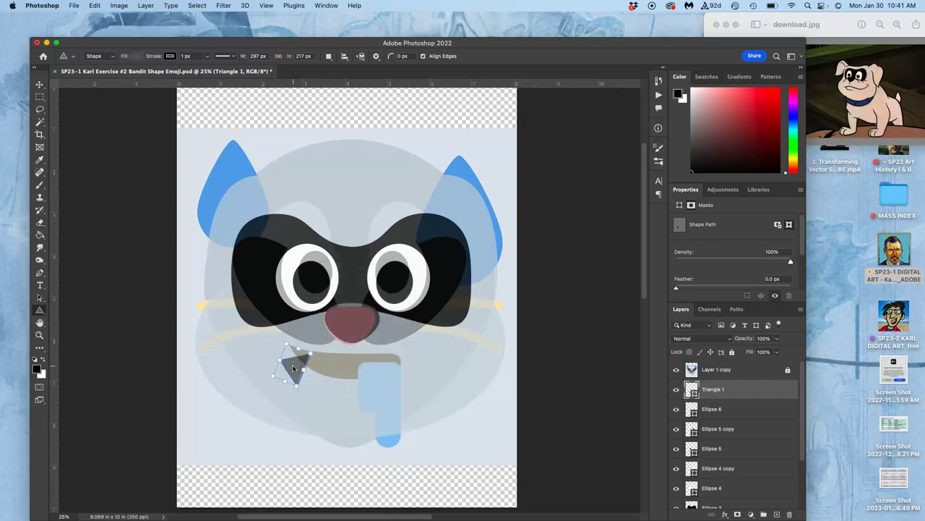
{"action": "key", "text": "super+t"}
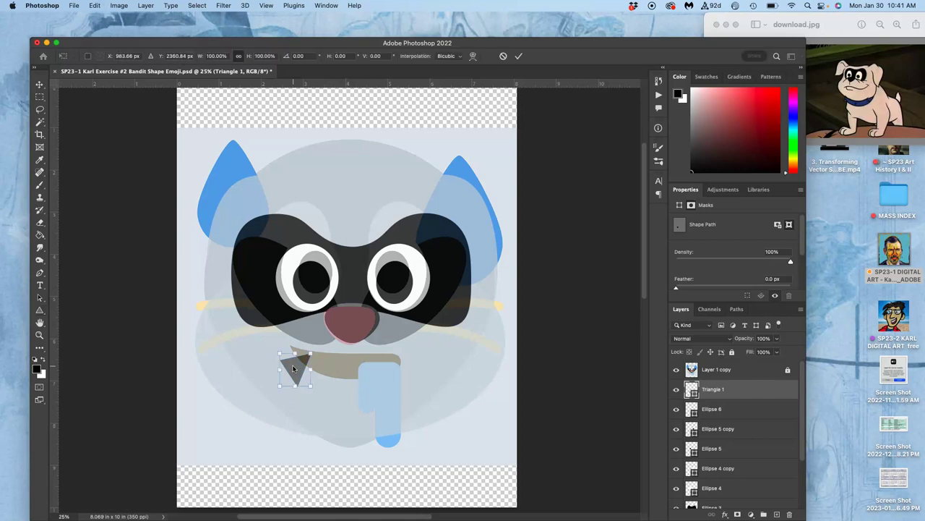
{"action": "right_click", "coordinate": [299, 368]}
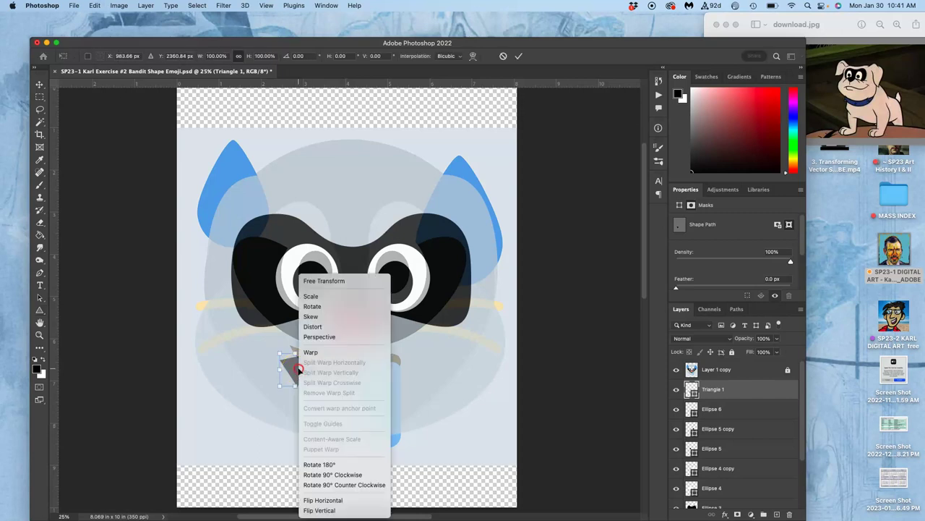
{"action": "left_click", "coordinate": [315, 321]}
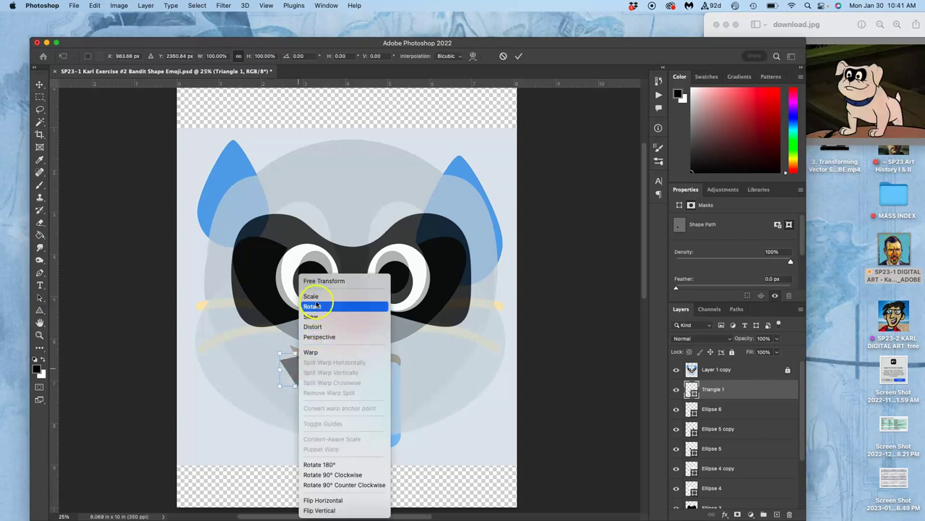
{"action": "left_click", "coordinate": [313, 297]}
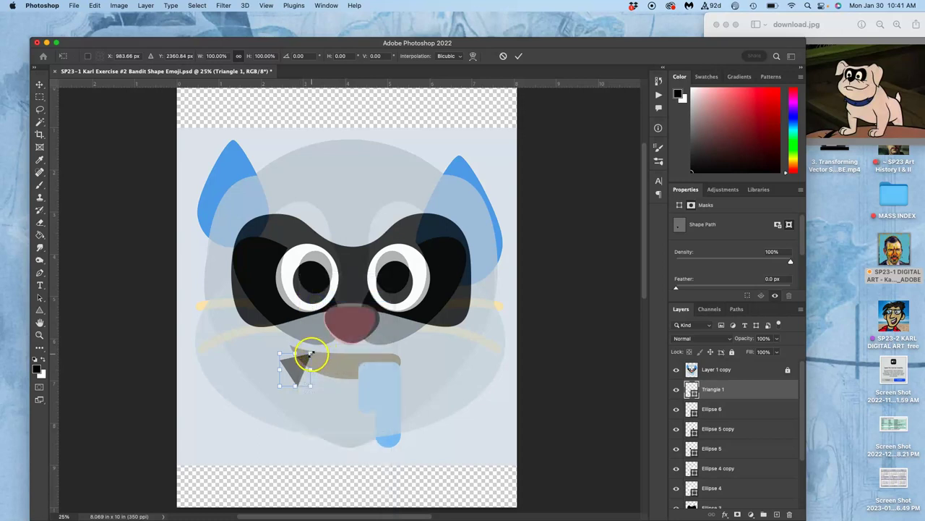
{"action": "left_click_drag", "start_coordinate": [311, 354], "coordinate": [418, 355]}
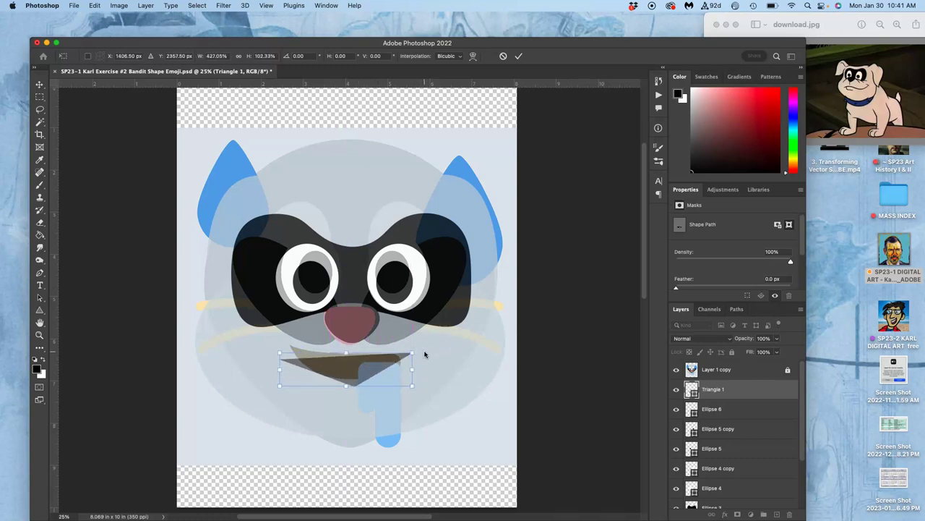
{"action": "left_click_drag", "start_coordinate": [412, 352], "coordinate": [424, 353]}
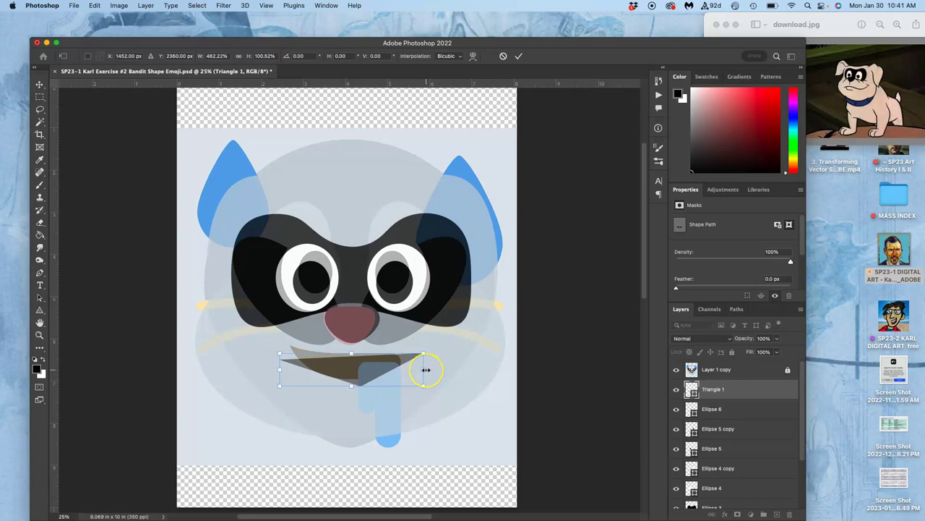
{"action": "key", "text": "Return"}
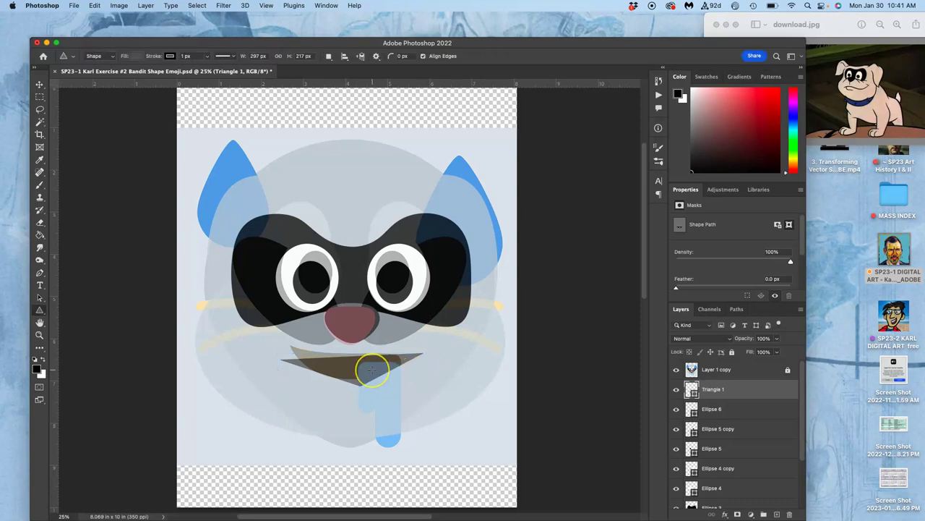
{"action": "key", "text": "super+t"}
Warp Triangle 1, dragging its mesh points so the edges bend along the mouth's curve.
{"action": "right_click", "coordinate": [371, 370]}
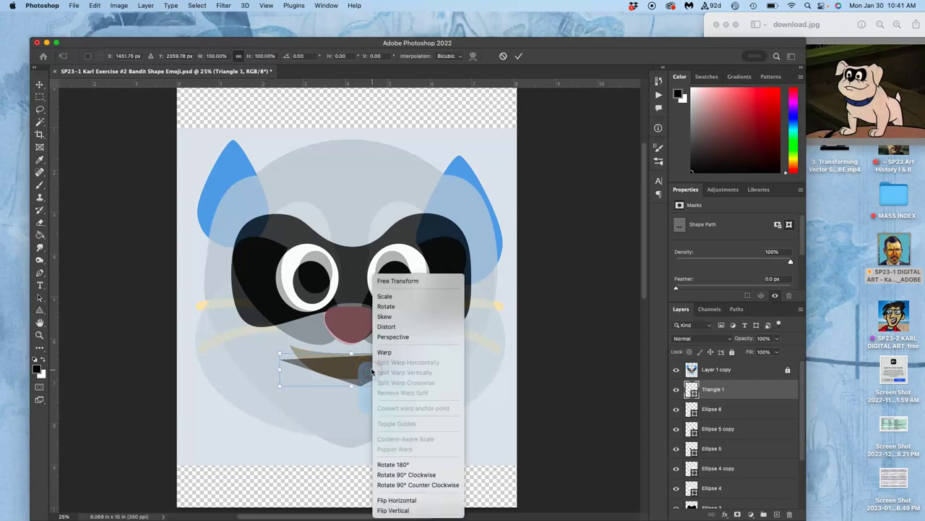
{"action": "left_click", "coordinate": [384, 352]}
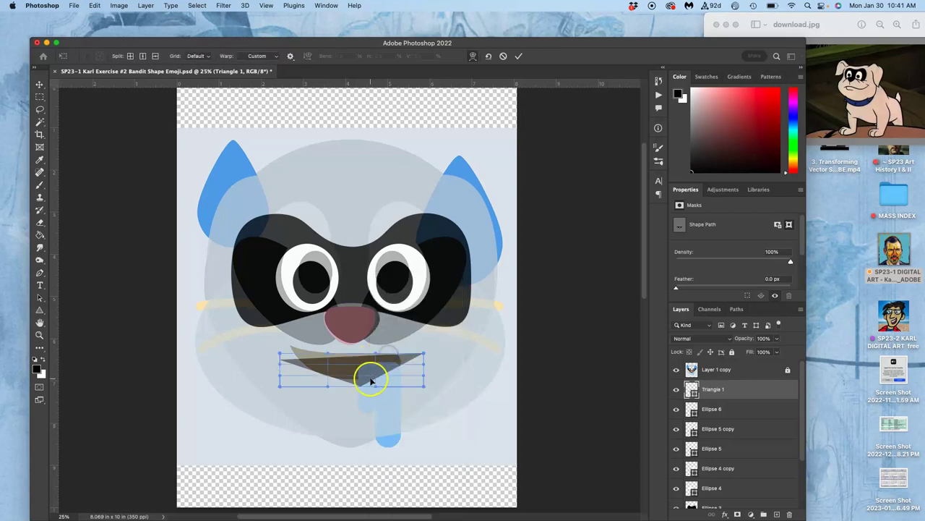
{"action": "scroll", "coordinate": [371, 381], "scroll_direction": "up", "scroll_amount": 3}
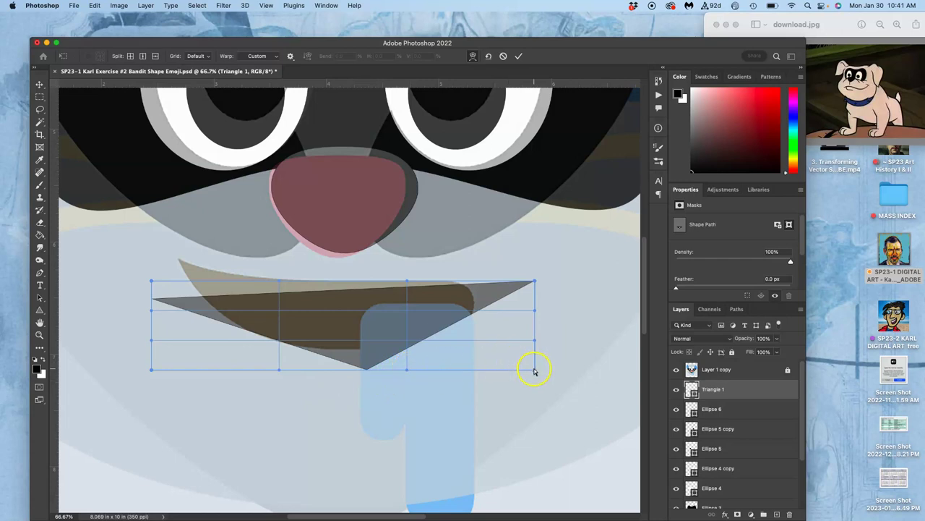
{"action": "left_click_drag", "start_coordinate": [534, 371], "coordinate": [454, 360]}
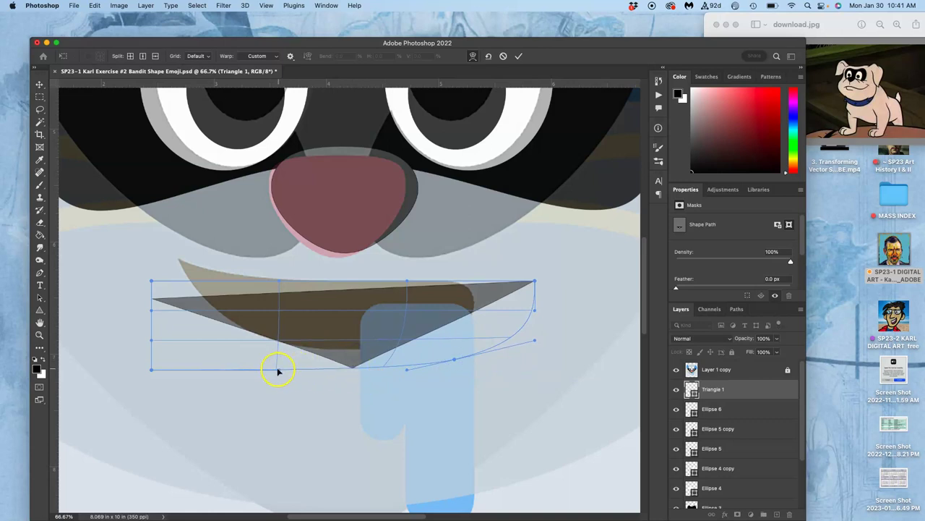
{"action": "left_click_drag", "start_coordinate": [277, 370], "coordinate": [507, 138]}
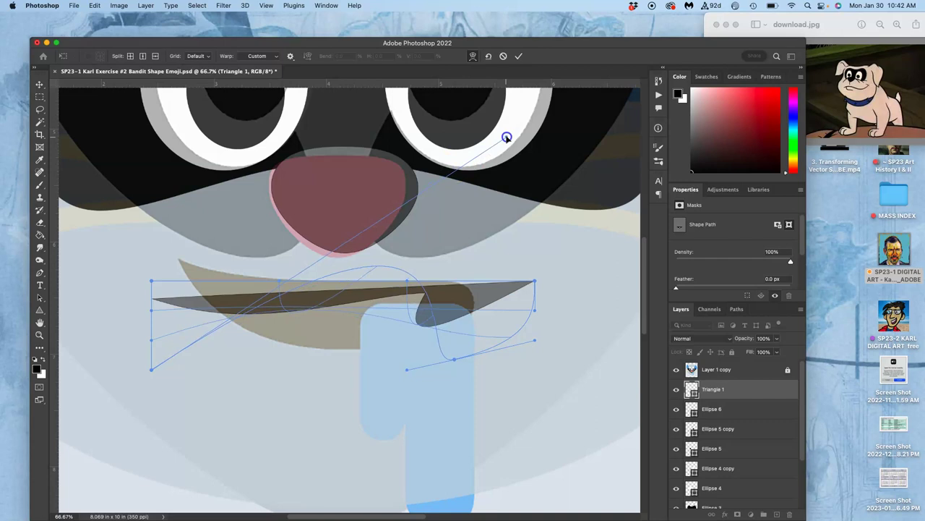
{"action": "left_click_drag", "start_coordinate": [507, 137], "coordinate": [294, 299]}
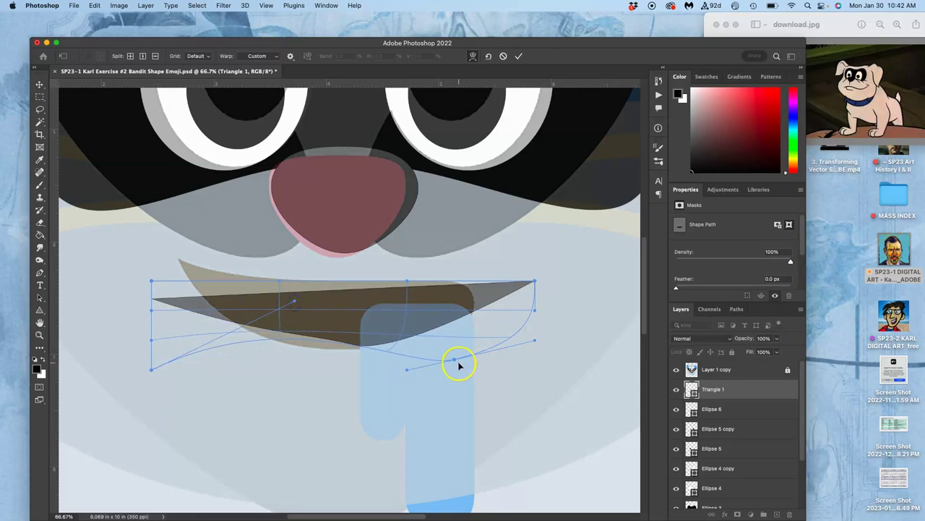
{"action": "left_click_drag", "start_coordinate": [454, 359], "coordinate": [495, 316]}
{"action": "left_click", "coordinate": [534, 310]}
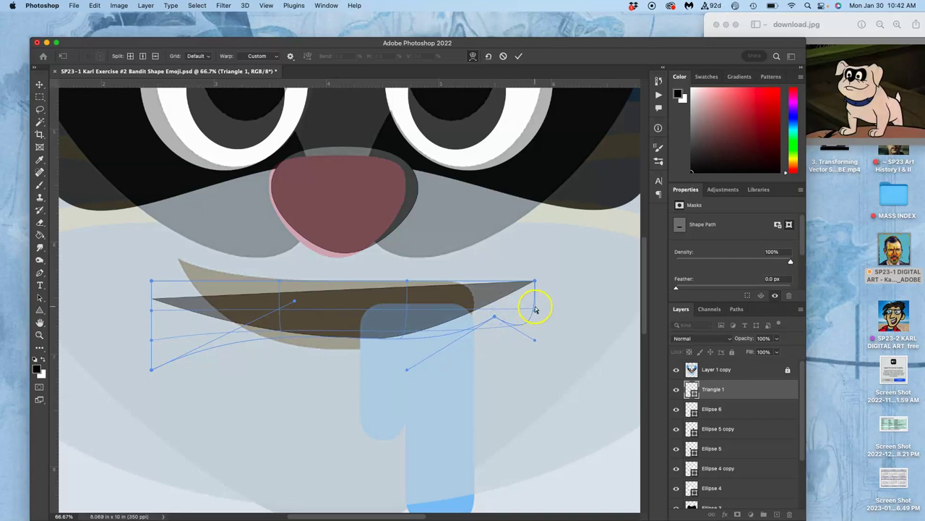
Commit the warp and delete the stray tiny Triangle 2 layer.
{"action": "key", "text": "Return"}
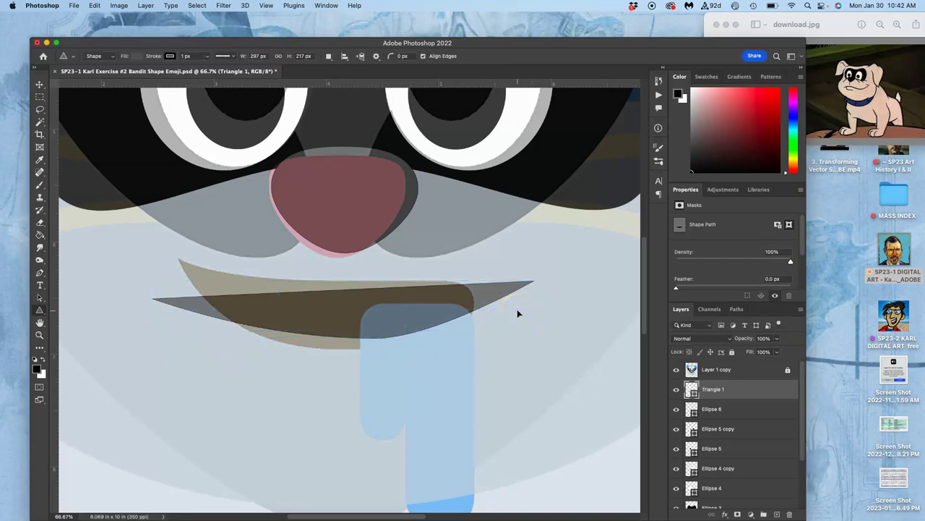
{"action": "left_click_drag", "start_coordinate": [527, 320], "coordinate": [509, 321]}
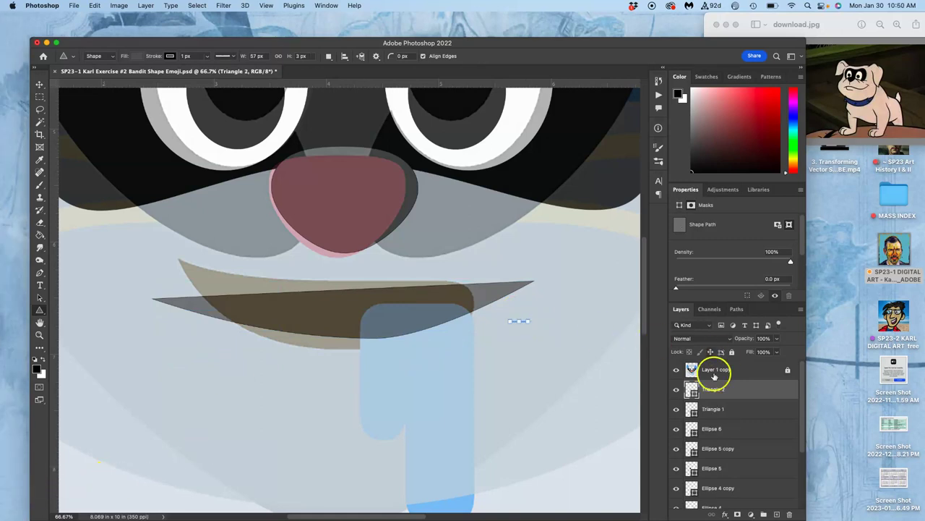
{"action": "left_click", "coordinate": [678, 391]}
{"action": "left_click", "coordinate": [677, 392]}
{"action": "left_click", "coordinate": [677, 395]}
{"action": "double_click", "coordinate": [676, 409]}
{"action": "left_click", "coordinate": [721, 389]}
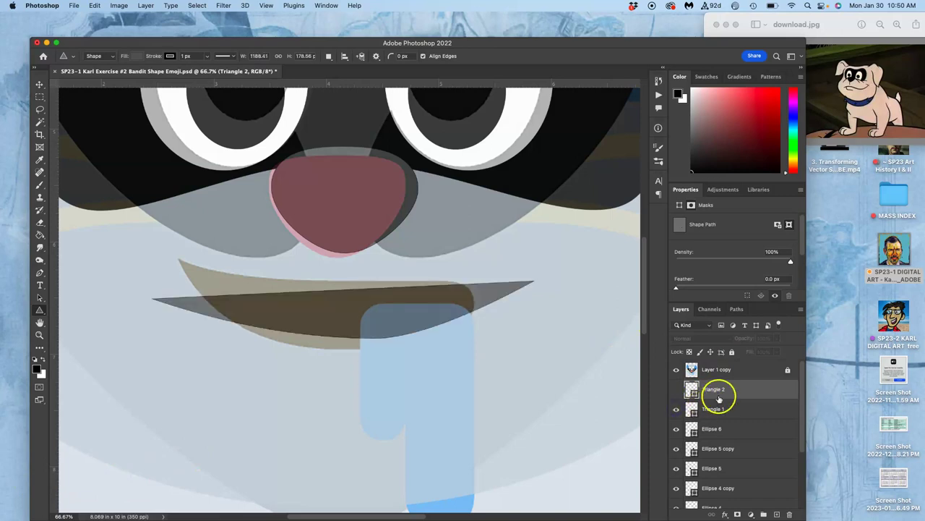
{"action": "key", "text": "Delete"}
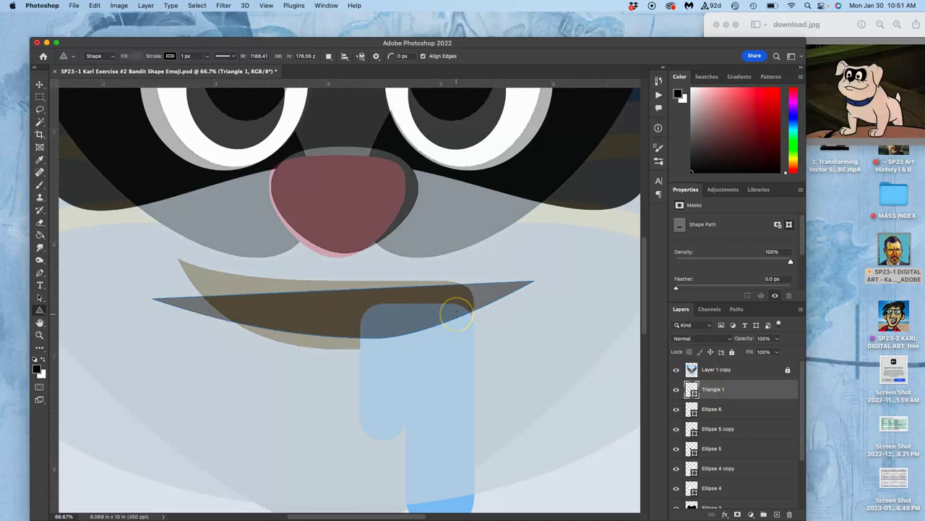
Warp Triangle 1 again so its left tip bends up and outward.
{"action": "key", "text": "super+t"}
{"action": "right_click", "coordinate": [394, 310]}
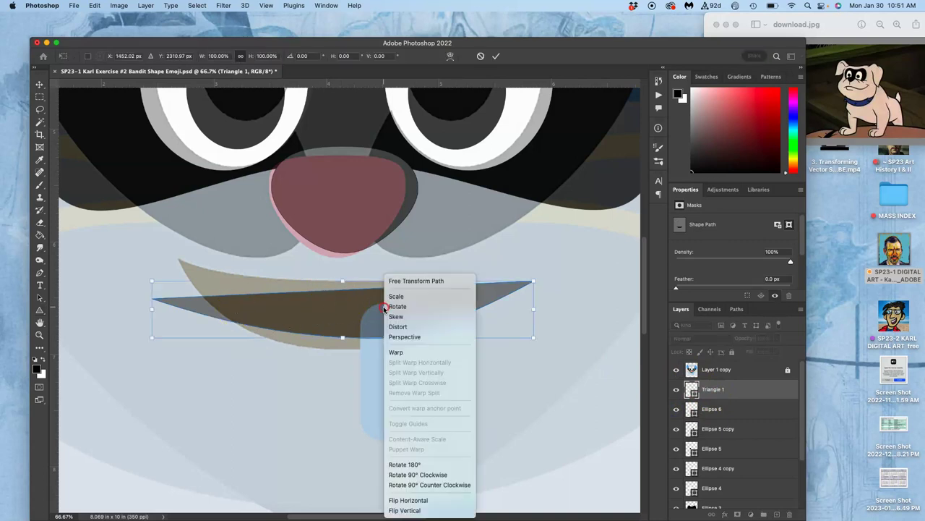
{"action": "left_click", "coordinate": [394, 352]}
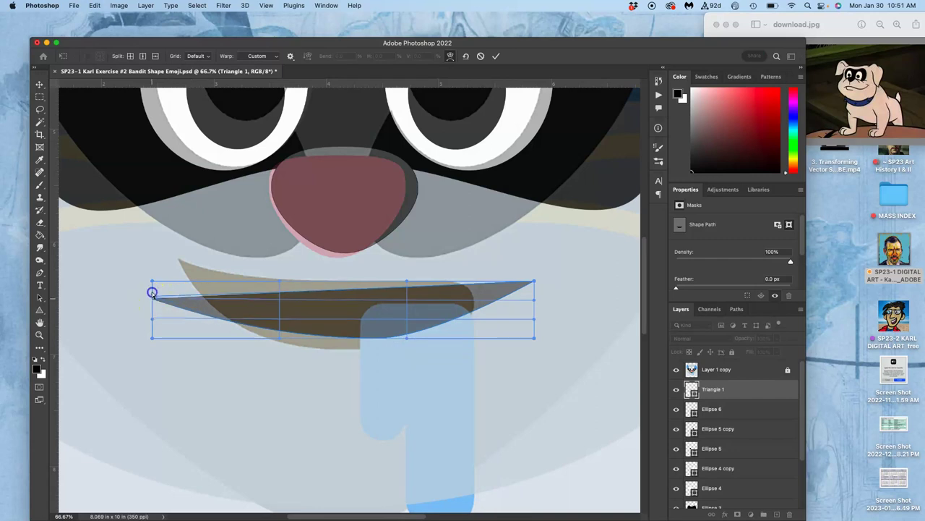
{"action": "left_click_drag", "start_coordinate": [154, 280], "coordinate": [135, 248]}
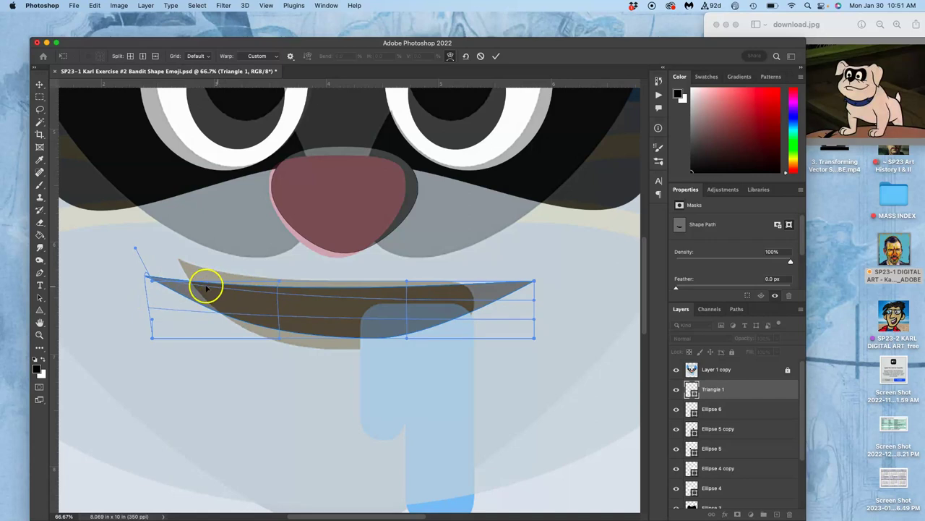
{"action": "mouse_move", "coordinate": [151, 279]}
{"action": "left_mouse_down"}
{"action": "mouse_move", "coordinate": [150, 295]}
{"action": "mouse_move", "coordinate": [149, 264]}
{"action": "left_mouse_up"}
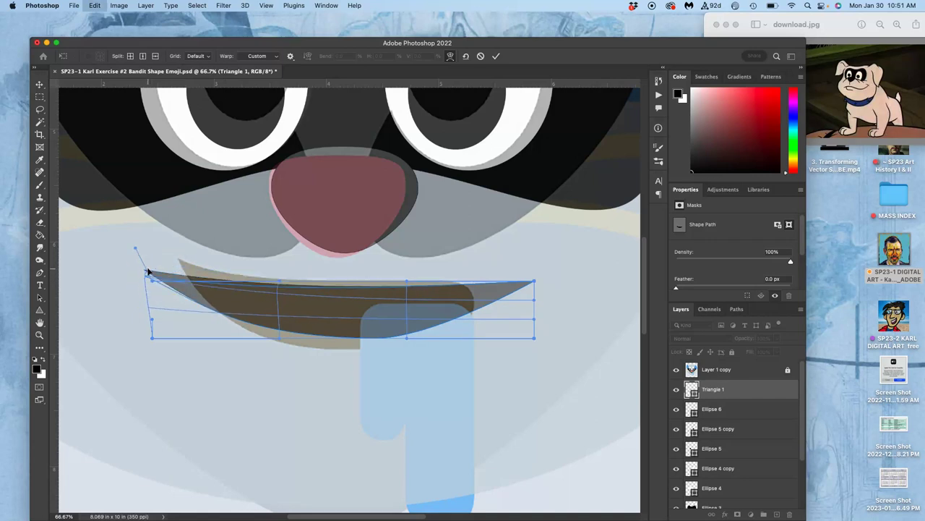
{"action": "key", "text": "super+z"}
{"action": "key", "text": "super+z"}
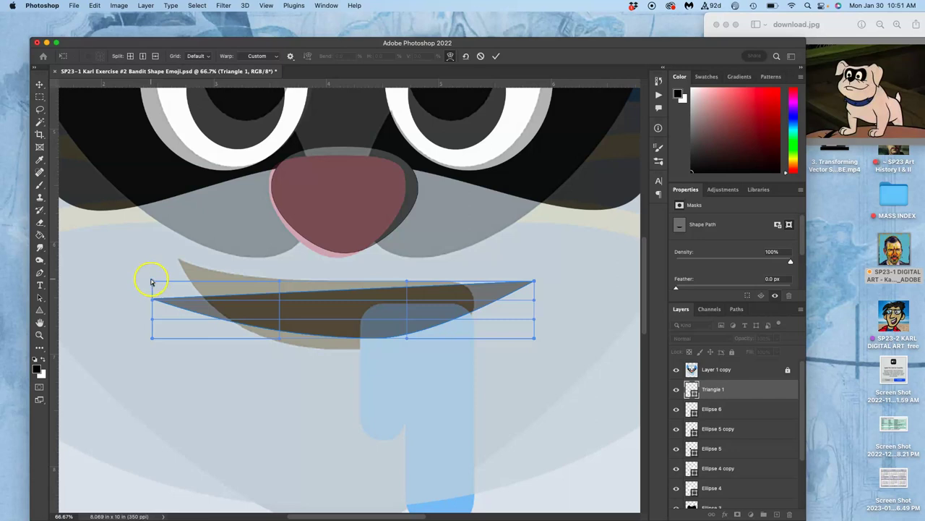
{"action": "left_click_drag", "start_coordinate": [151, 280], "coordinate": [132, 270]}
{"action": "key", "text": "Return"}
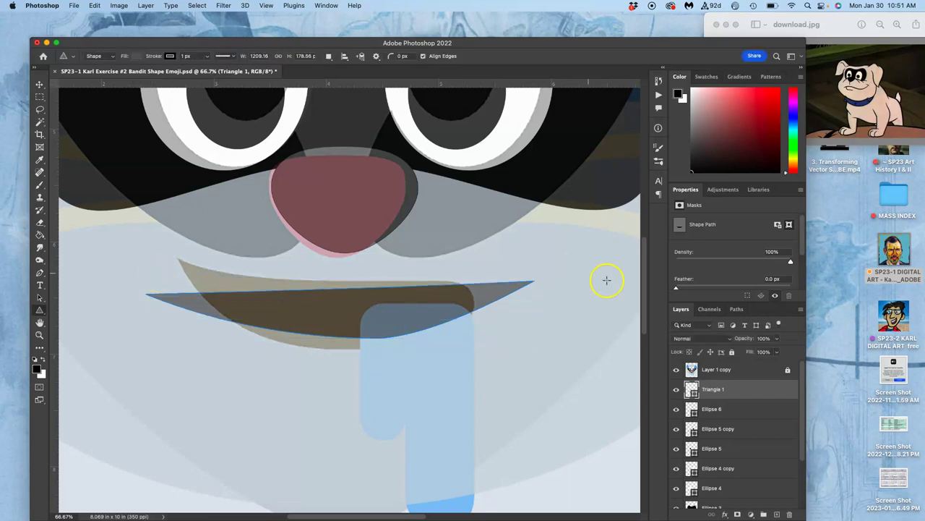
{"action": "scroll", "coordinate": [486, 313], "scroll_direction": "down", "scroll_amount": 3}
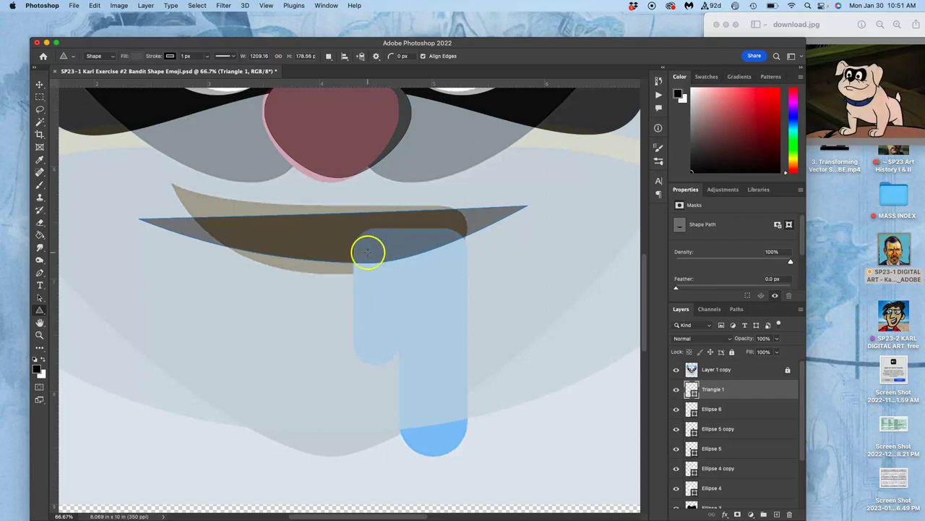
Draw a rectangle over the top of the drool and fill it with the sampled light blue 96c7f4.
{"action": "left_click", "coordinate": [39, 311]}
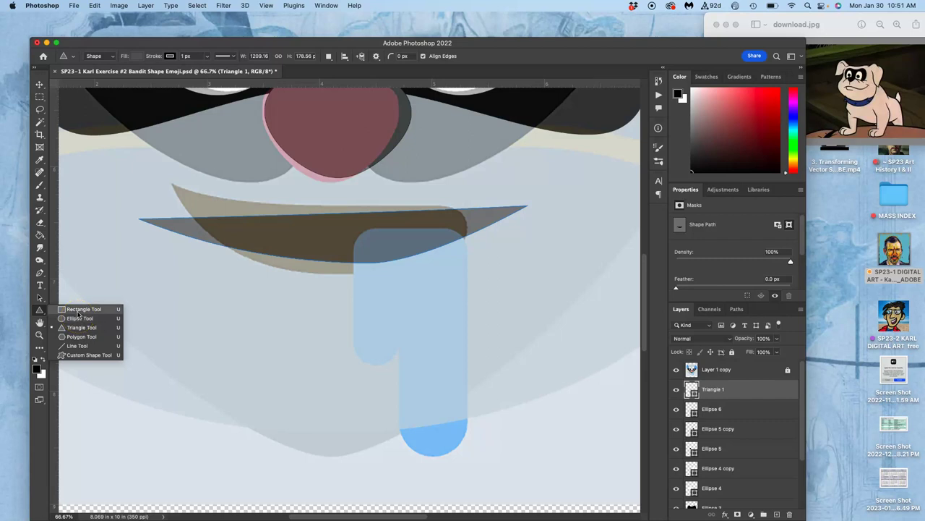
{"action": "left_click", "coordinate": [78, 311]}
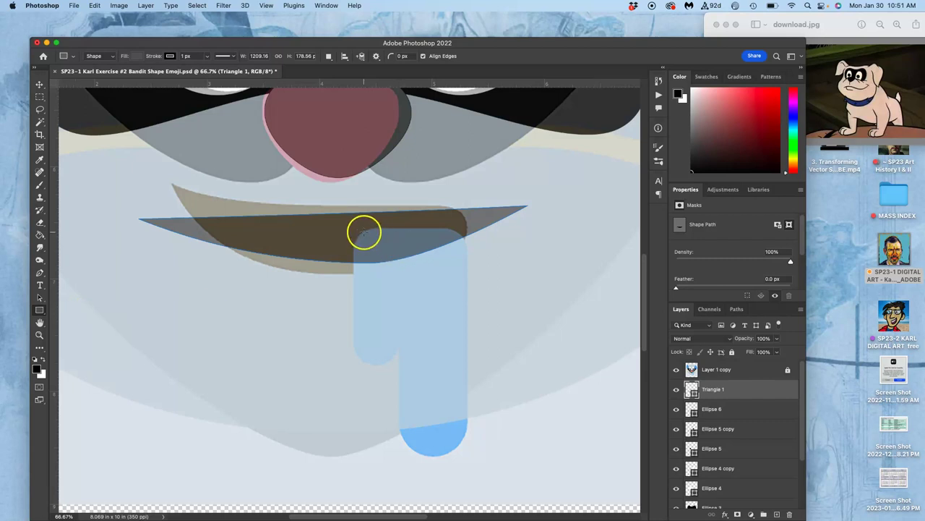
{"action": "left_click_drag", "start_coordinate": [354, 230], "coordinate": [465, 366]}
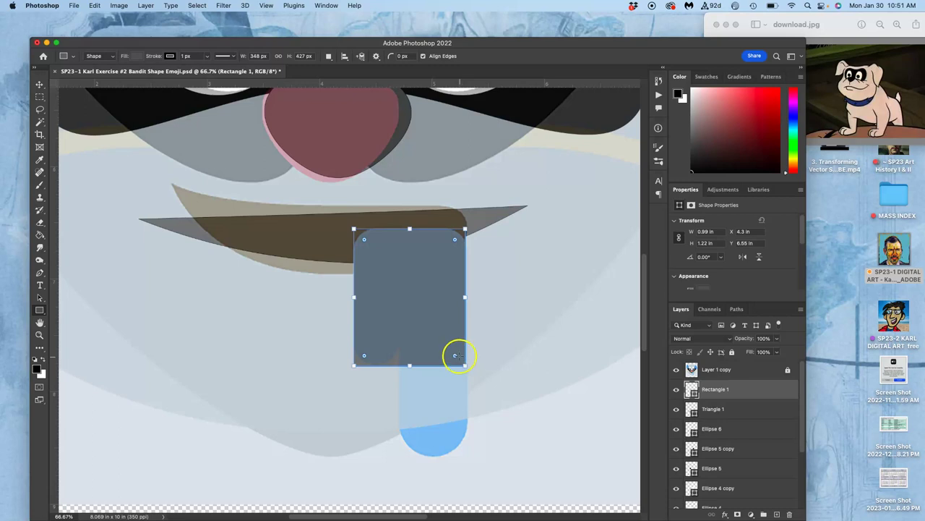
{"action": "double_click", "coordinate": [688, 387]}
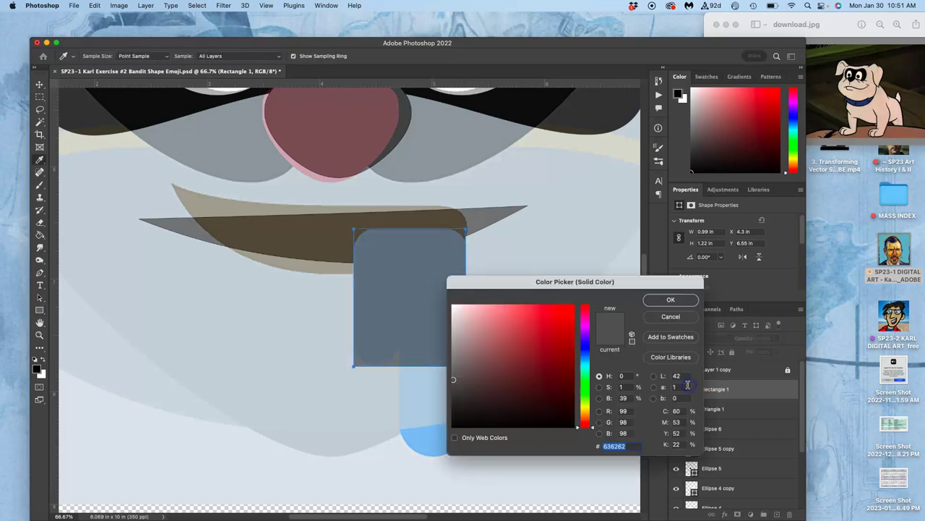
{"action": "left_click", "coordinate": [427, 437]}
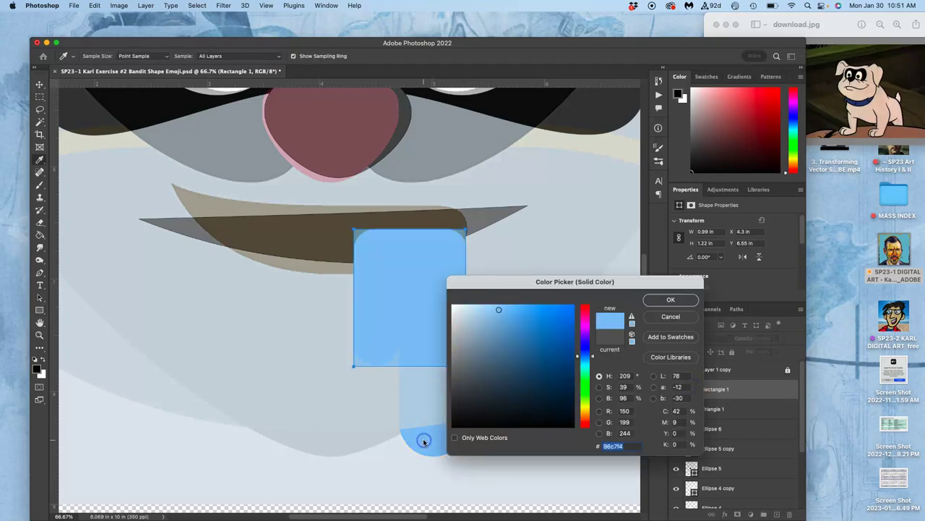
{"action": "left_click", "coordinate": [659, 300]}
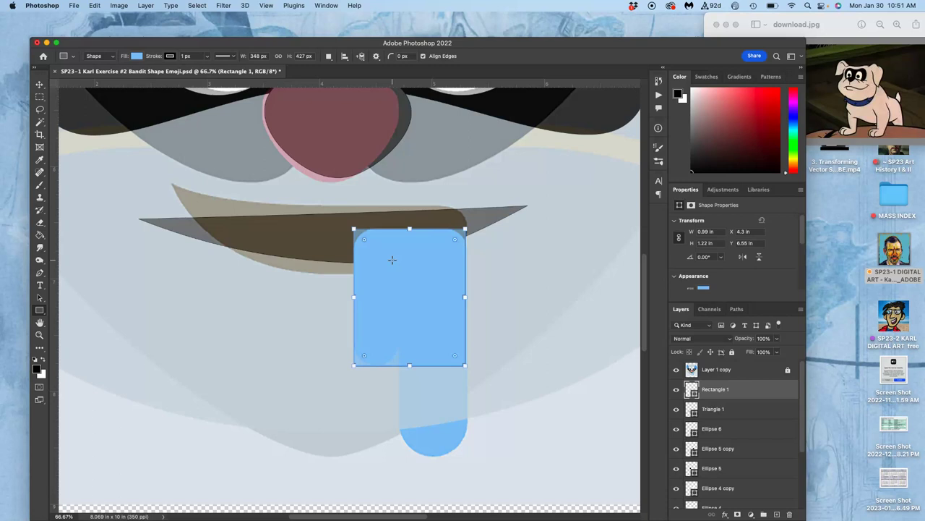
Enlarge the light-blue rectangle's corner radius and set its stroke to No Color.
{"action": "scroll", "coordinate": [392, 259], "scroll_direction": "up", "scroll_amount": 3}
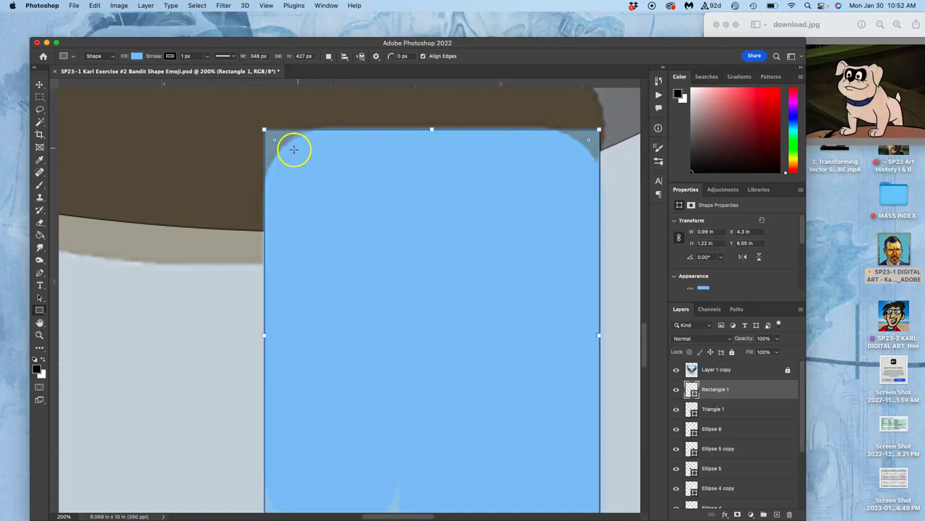
{"action": "left_click_drag", "start_coordinate": [276, 142], "coordinate": [323, 172]}
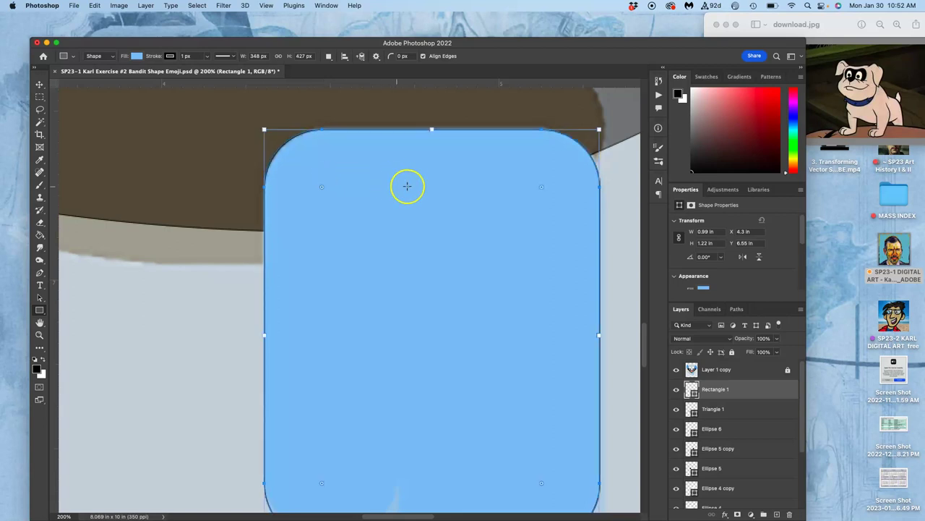
{"action": "scroll", "coordinate": [419, 215], "scroll_direction": "down", "scroll_amount": 3}
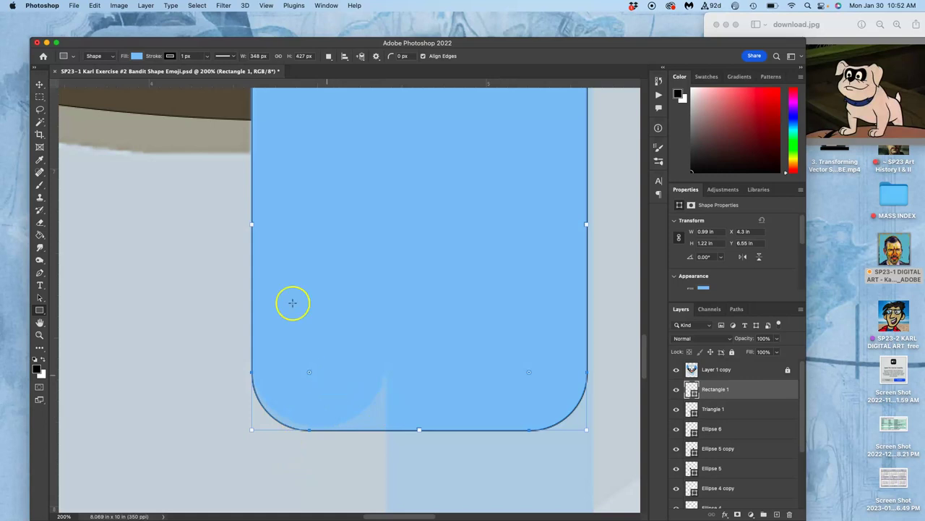
{"action": "left_click", "coordinate": [170, 57]}
{"action": "left_click", "coordinate": [113, 75]}
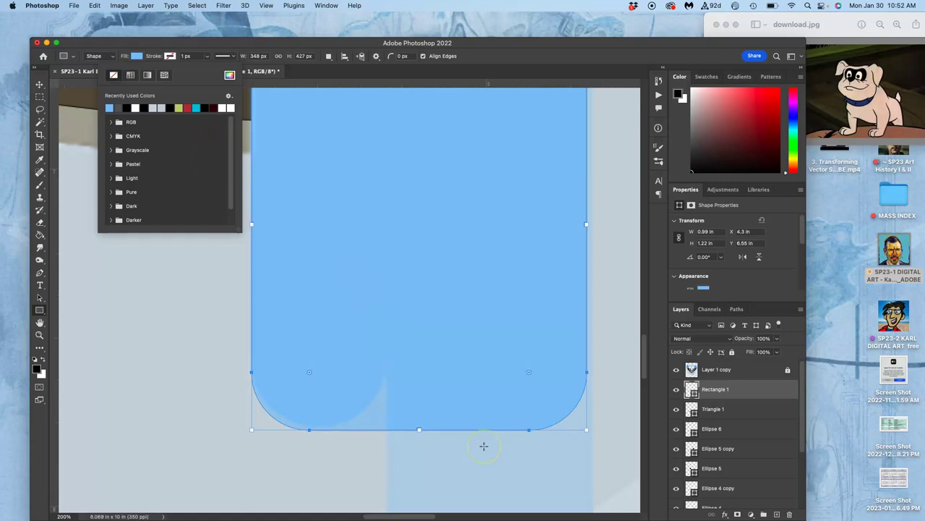
{"action": "scroll", "coordinate": [484, 446], "scroll_direction": "up", "scroll_amount": 3}
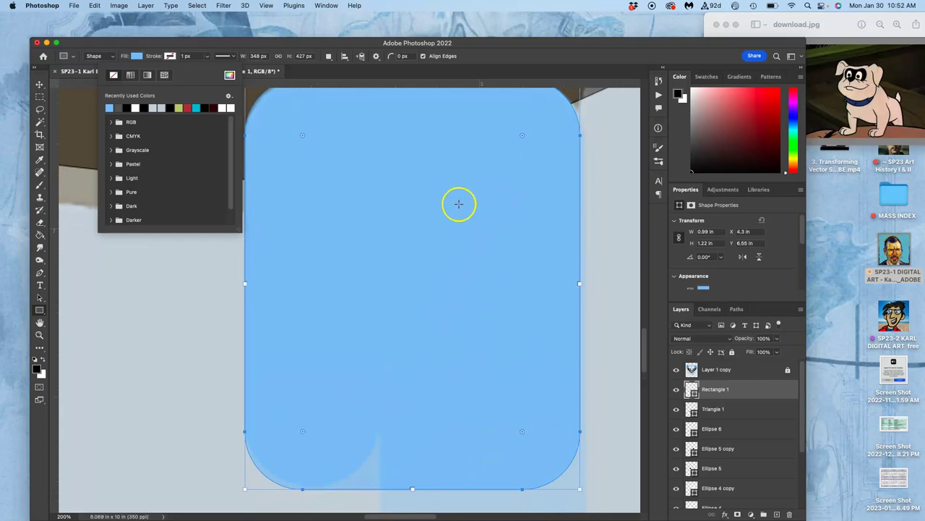
{"action": "scroll", "coordinate": [458, 203], "scroll_direction": "up", "scroll_amount": 3}
{"action": "scroll", "coordinate": [472, 200], "scroll_direction": "down", "scroll_amount": 8}
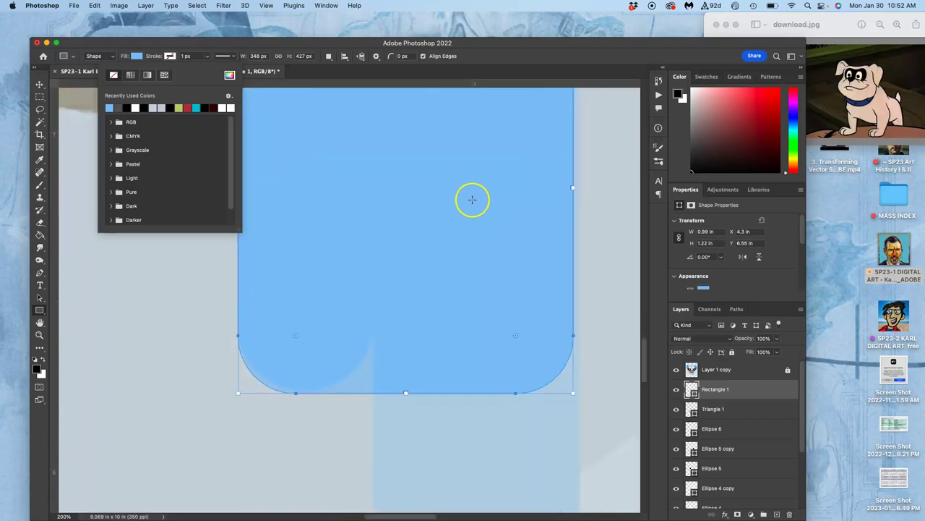
Shorten the light-blue rectangle from its bottom edge and duplicate it with Cmd+J.
{"action": "left_click", "coordinate": [406, 391]}
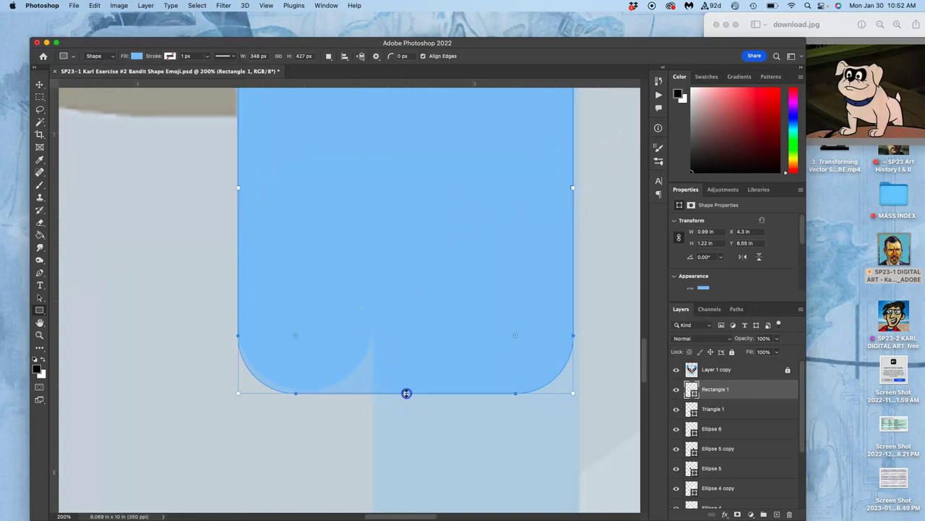
{"action": "left_click_drag", "start_coordinate": [407, 393], "coordinate": [404, 324]}
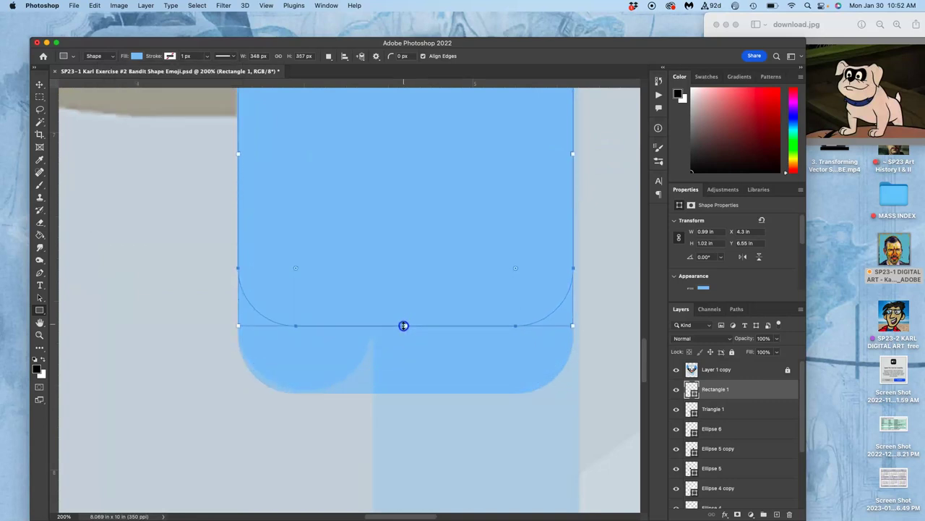
{"action": "scroll", "coordinate": [404, 325], "scroll_direction": "up", "scroll_amount": 6}
{"action": "scroll", "coordinate": [404, 325], "scroll_direction": "up", "scroll_amount": 2}
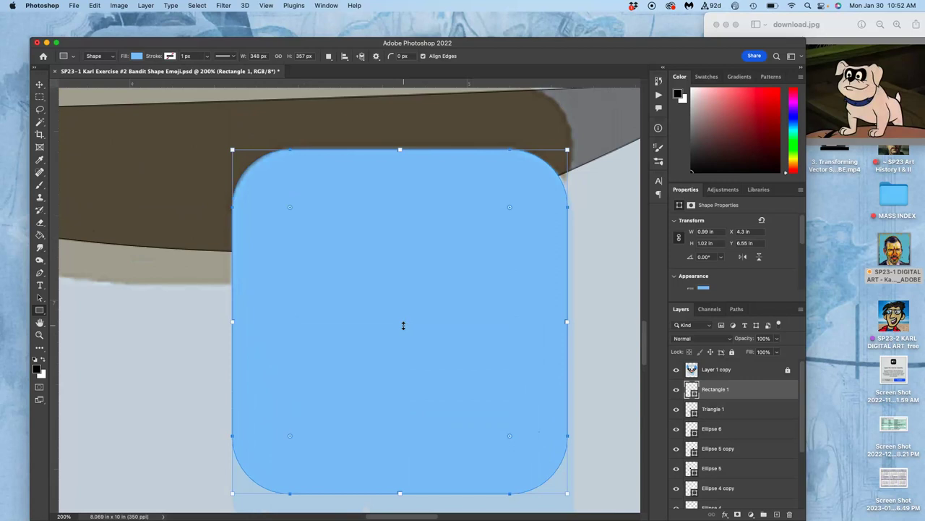
{"action": "key", "text": "super+j"}
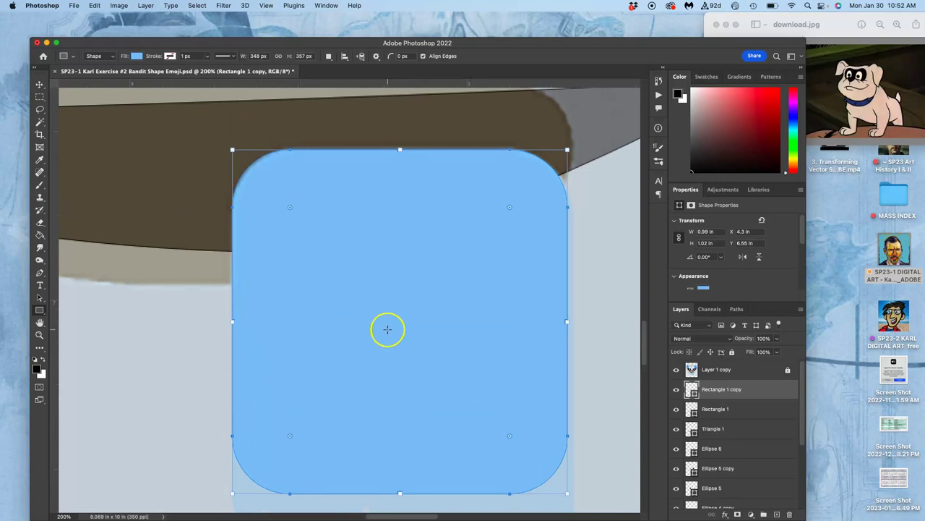
Reshape the copy into a narrow 0.41 × 1.21 in pill with a fully rounded bottom.
{"action": "left_click_drag", "start_coordinate": [568, 321], "coordinate": [370, 326]}
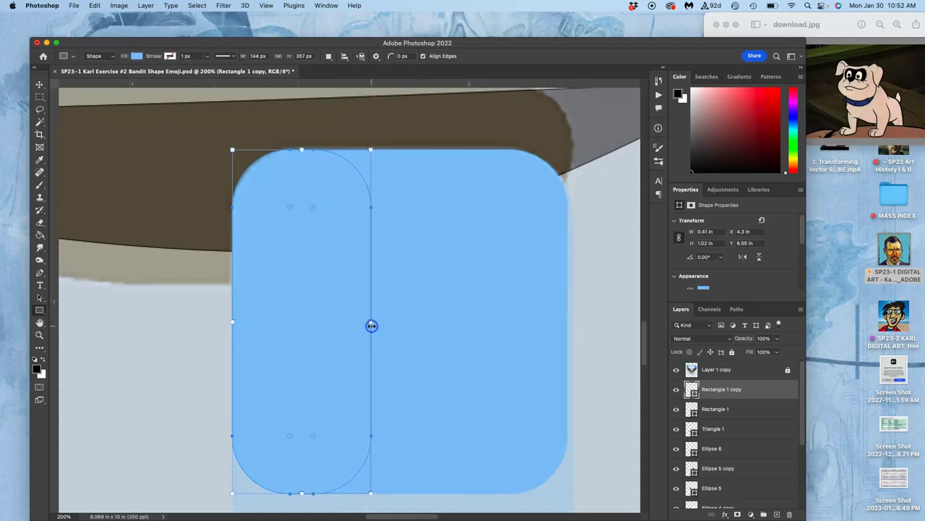
{"action": "scroll", "coordinate": [371, 326], "scroll_direction": "down", "scroll_amount": 3}
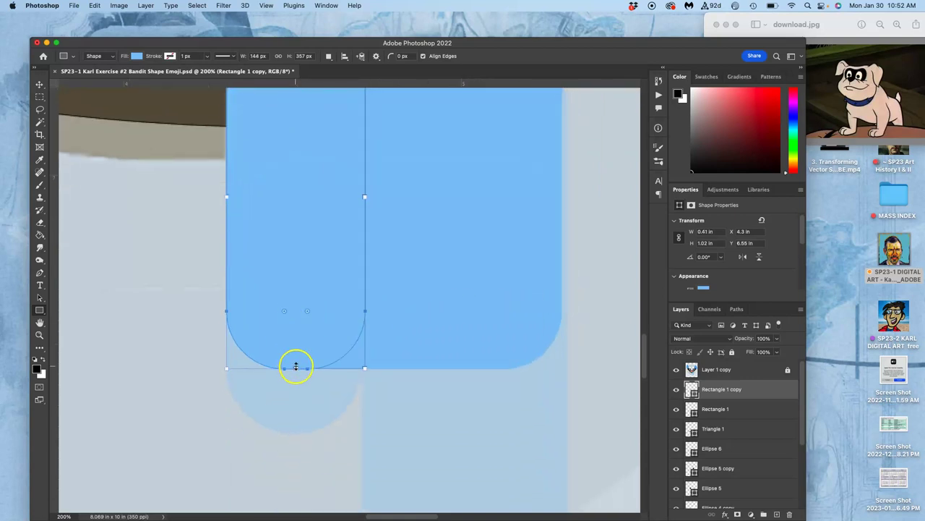
{"action": "left_click_drag", "start_coordinate": [296, 367], "coordinate": [292, 418]}
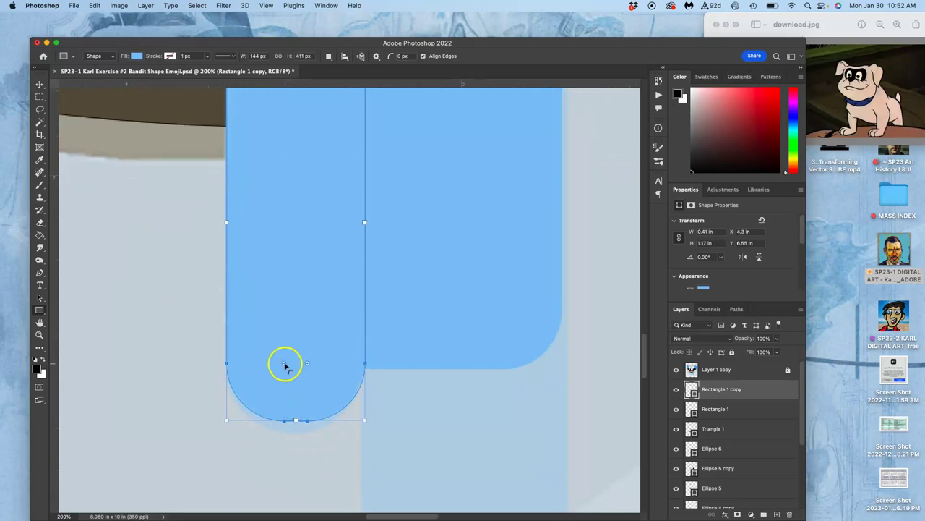
{"action": "left_click_drag", "start_coordinate": [286, 365], "coordinate": [287, 349]}
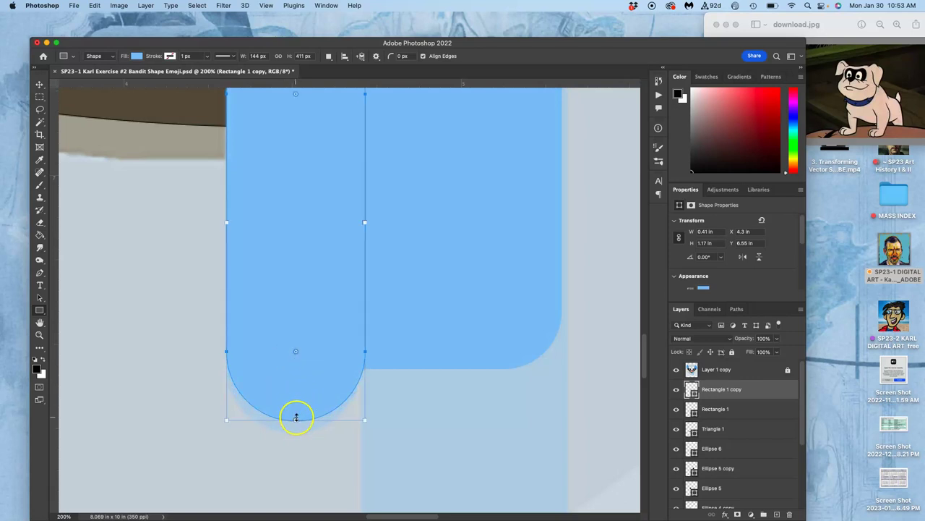
{"action": "left_click_drag", "start_coordinate": [297, 417], "coordinate": [297, 428]}
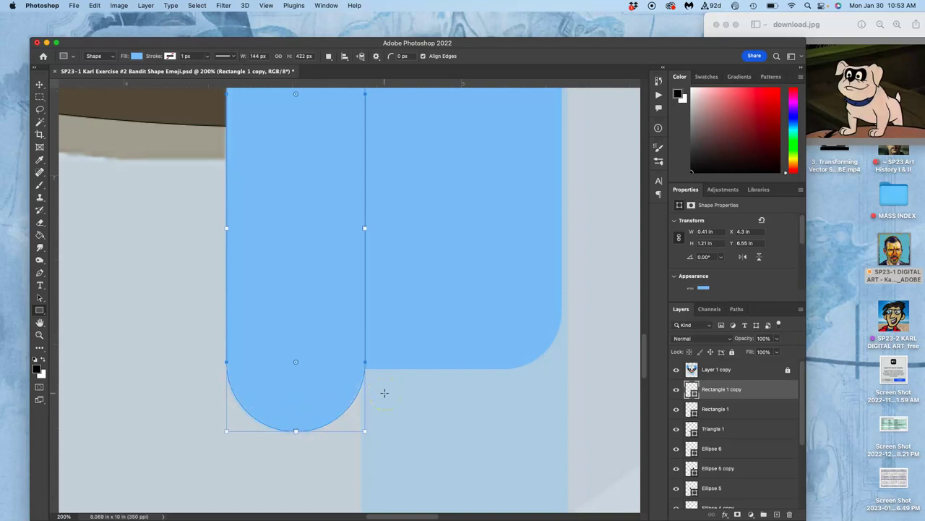
Duplicate the pill, move the copy down and right, and stretch it longer downward.
{"action": "key", "text": "super+j"}
{"action": "key", "text": "super+minus"}
{"action": "key", "text": "super+minus"}
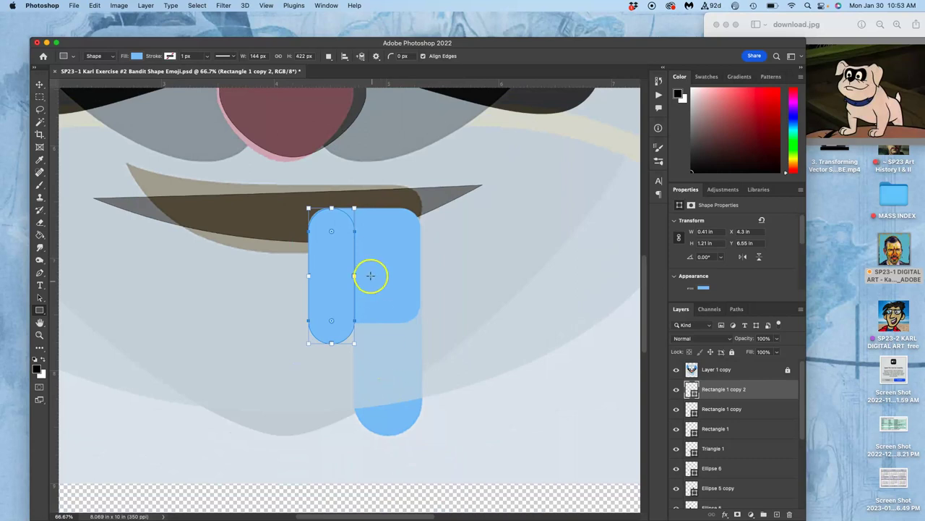
{"action": "left_click", "coordinate": [39, 84]}
{"action": "left_click", "coordinate": [343, 274]}
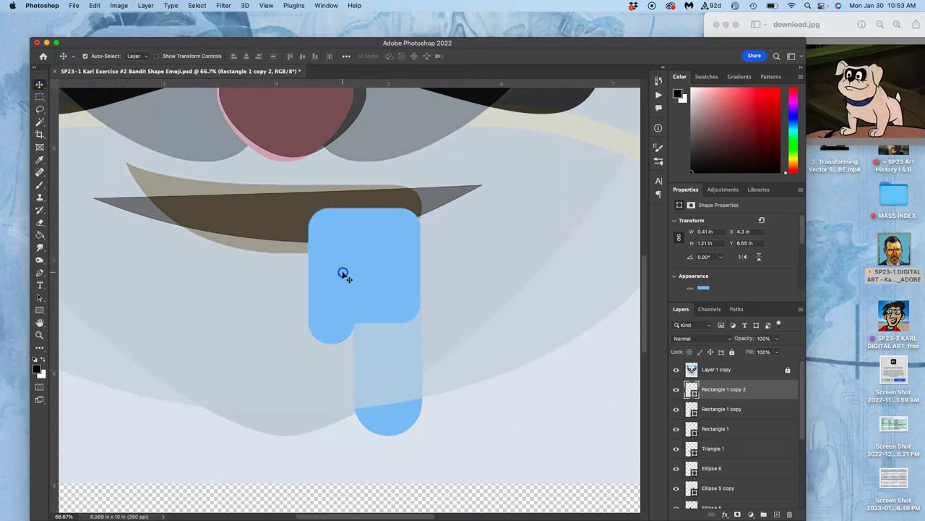
{"action": "left_click_drag", "start_coordinate": [343, 274], "coordinate": [387, 300]}
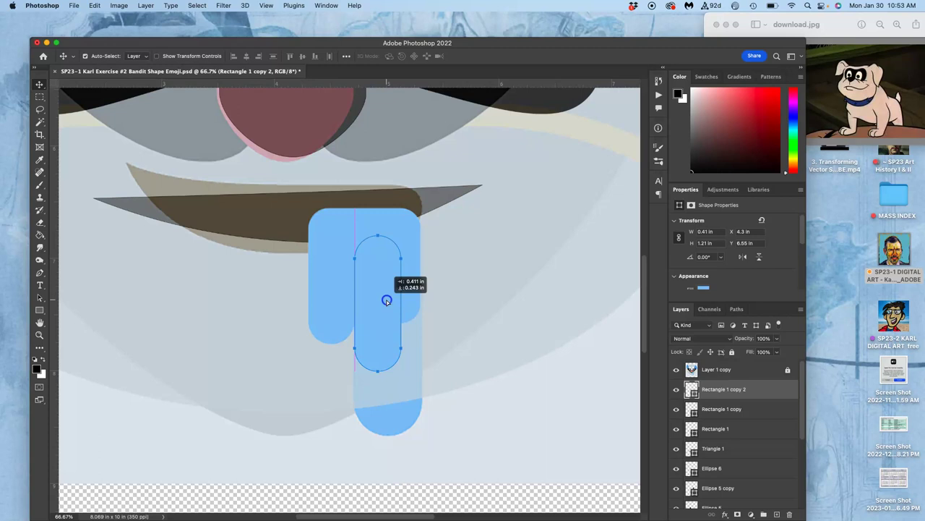
{"action": "left_click_drag", "start_coordinate": [387, 300], "coordinate": [387, 300]}
{"action": "left_click", "coordinate": [376, 368]}
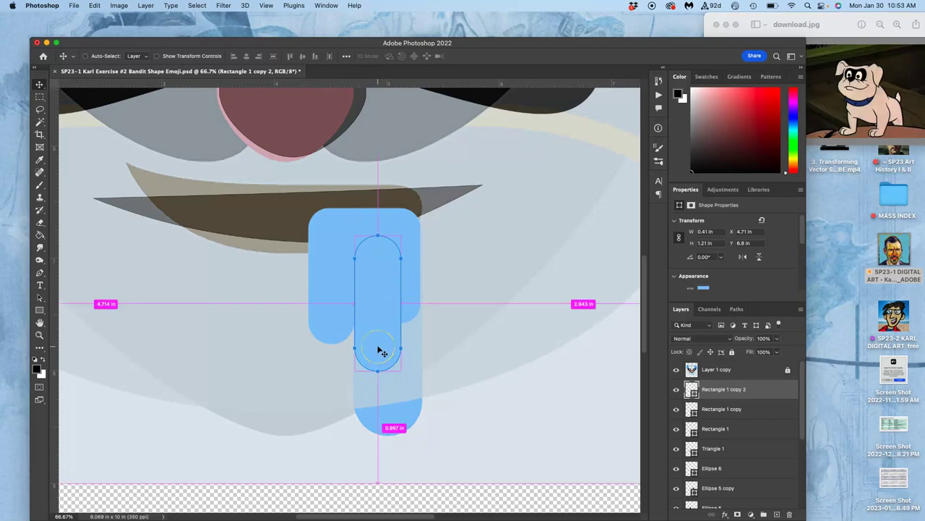
{"action": "key", "text": "super+t"}
{"action": "left_click", "coordinate": [377, 370]}
{"action": "left_click_drag", "start_coordinate": [377, 371], "coordinate": [376, 405]}
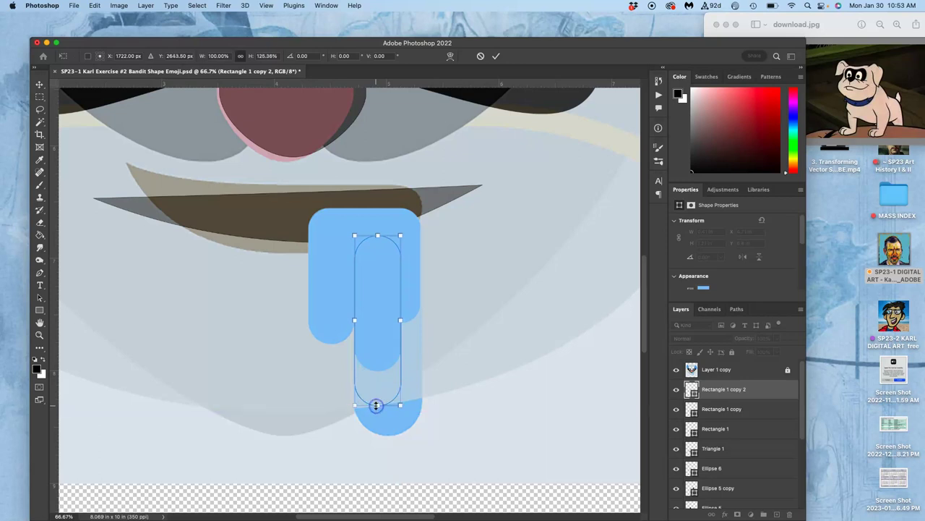
{"action": "left_click", "coordinate": [399, 323]}
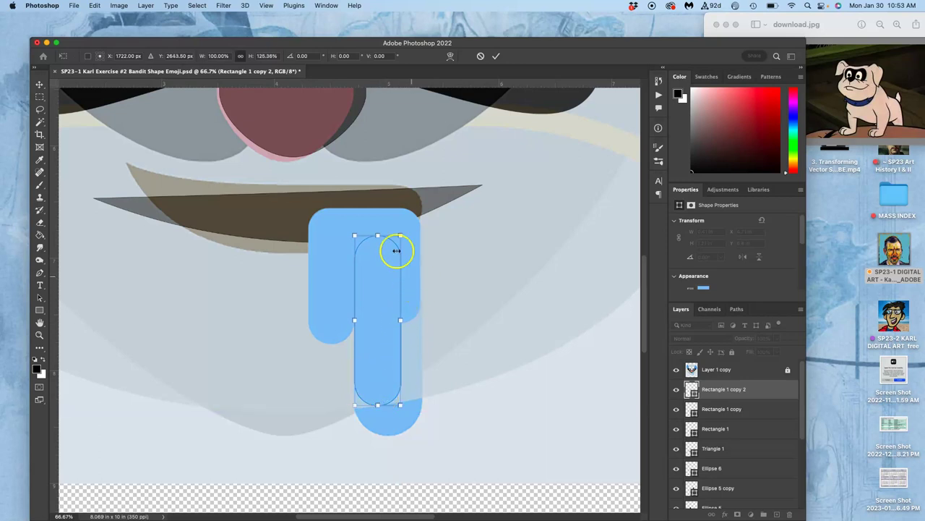
{"action": "left_click", "coordinate": [39, 85]}
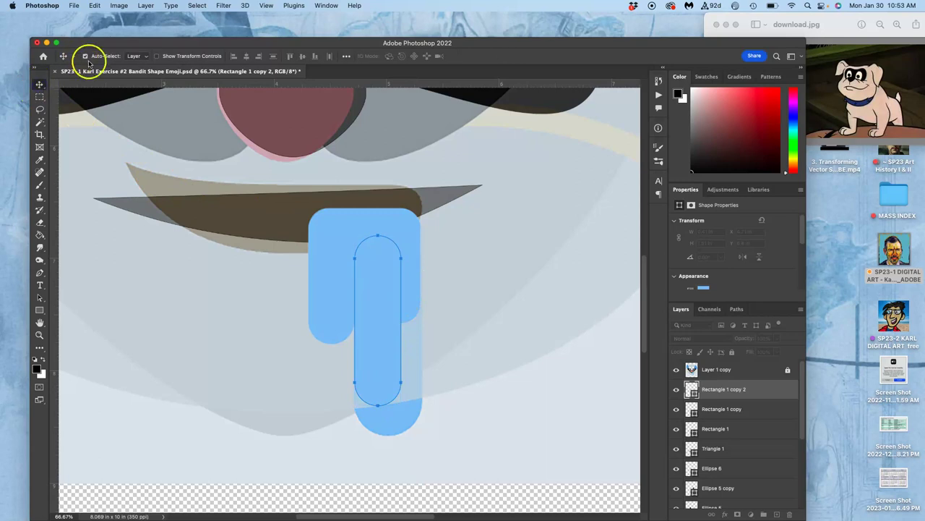
Narrow the top Rectangle 1 to about 0.82 in wide.
{"action": "left_click", "coordinate": [399, 221]}
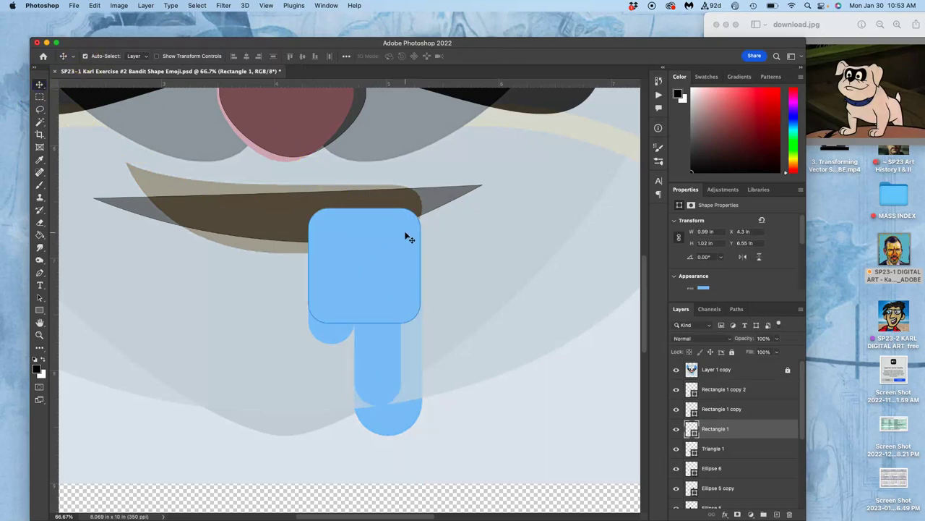
{"action": "key", "text": "super+t"}
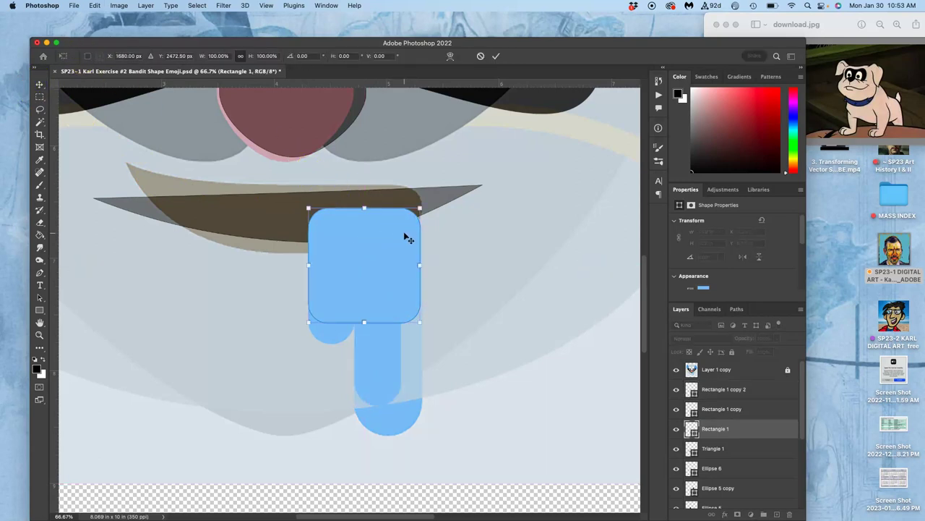
{"action": "left_click_drag", "start_coordinate": [419, 264], "coordinate": [403, 264]}
{"action": "key", "text": "super+z"}
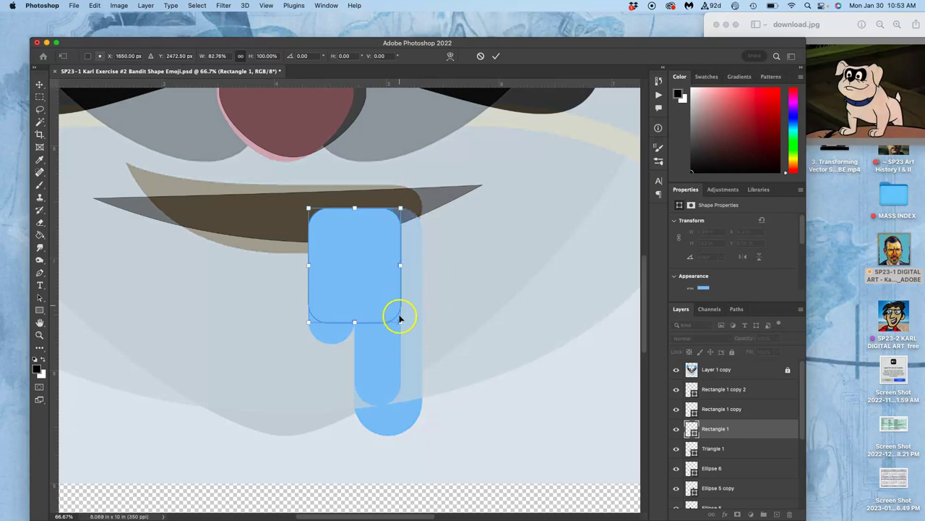
{"action": "left_click", "coordinate": [41, 86]}
{"action": "left_click", "coordinate": [135, 159]}
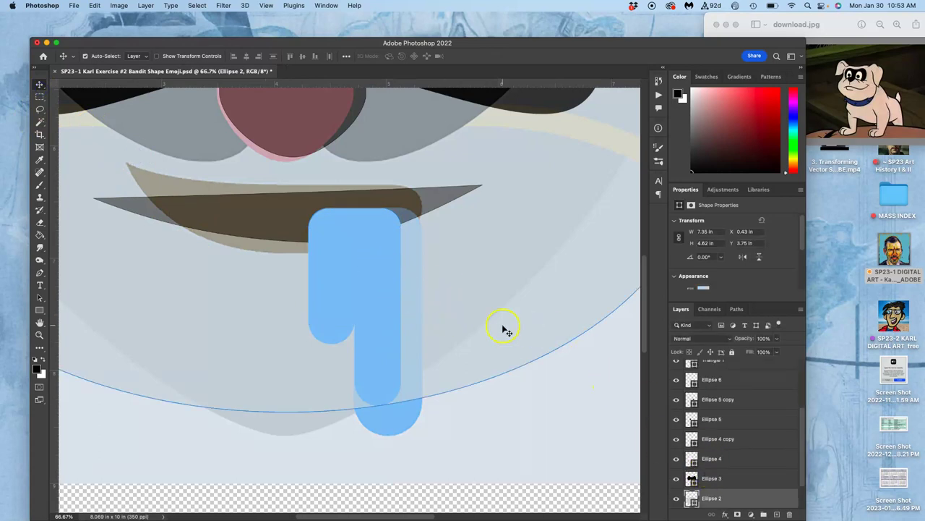
Toggle the face ellipse and drool pill layers on and off to check how the drips overlap.
{"action": "scroll", "coordinate": [721, 428], "scroll_direction": "down", "scroll_amount": 2}
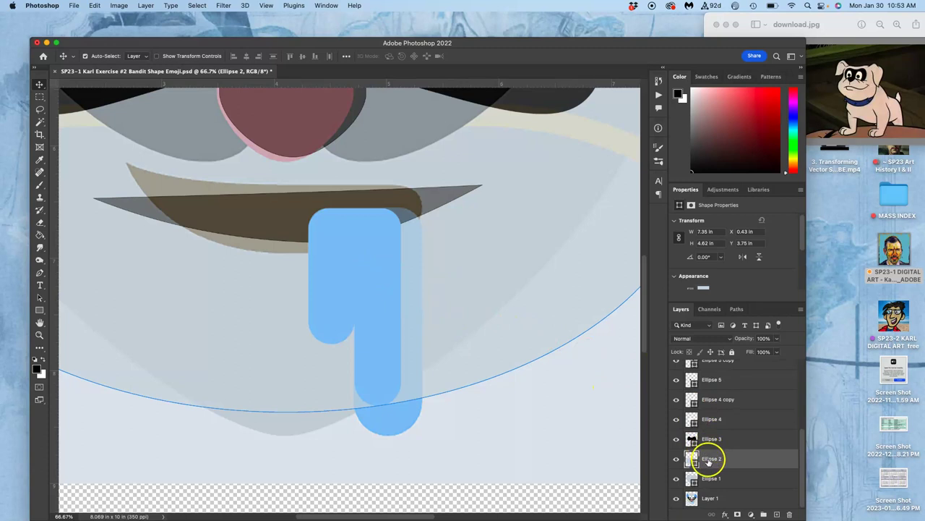
{"action": "left_click", "coordinate": [677, 460]}
{"action": "left_click", "coordinate": [677, 460]}
{"action": "scroll", "coordinate": [720, 444], "scroll_direction": "up", "scroll_amount": 5}
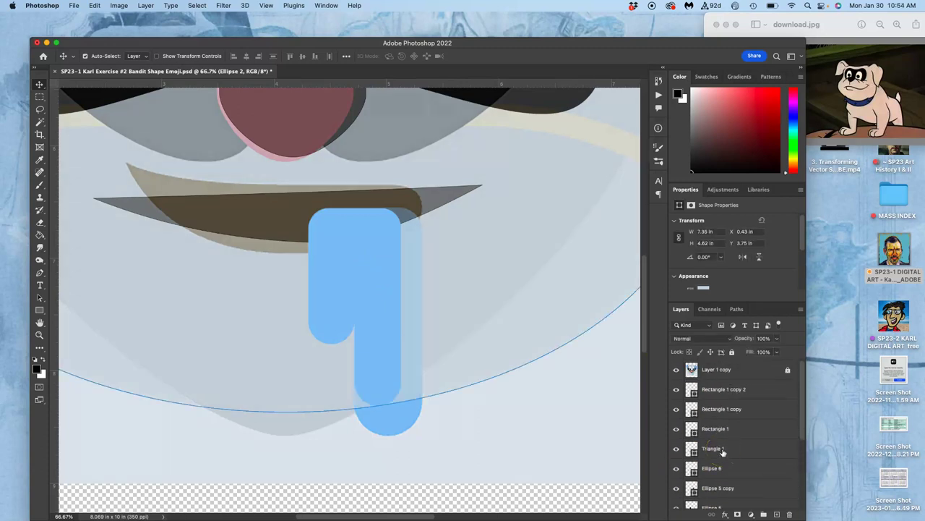
{"action": "left_click", "coordinate": [719, 397]}
{"action": "left_click", "coordinate": [676, 390]}
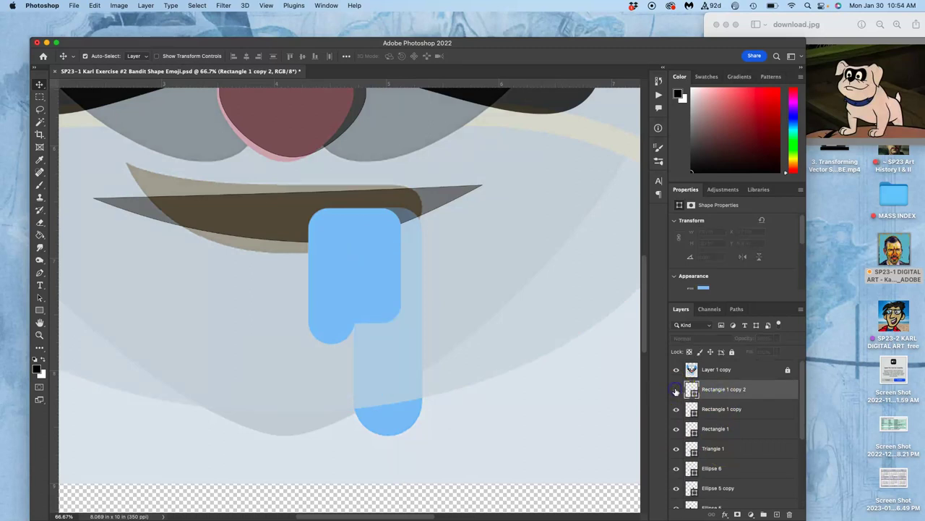
{"action": "left_click", "coordinate": [676, 391]}
{"action": "left_click", "coordinate": [676, 390]}
{"action": "left_click", "coordinate": [676, 390]}
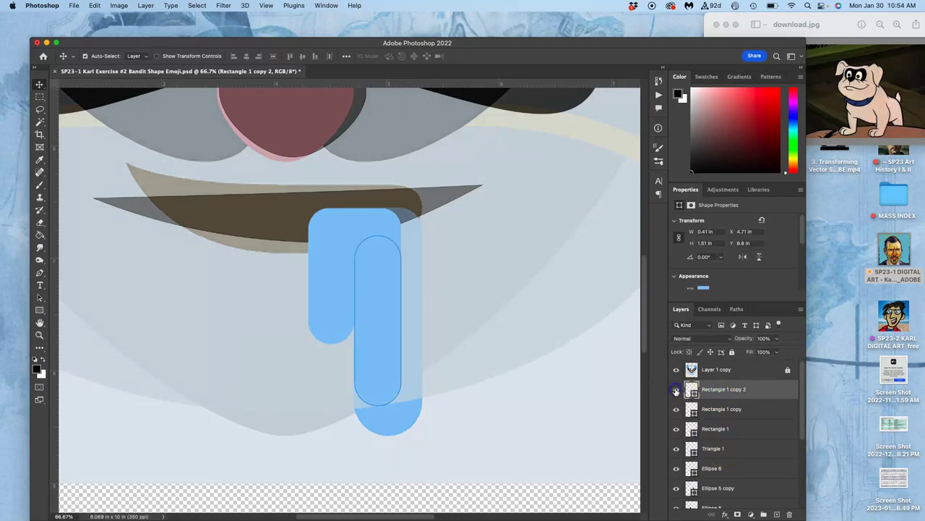
{"action": "left_click", "coordinate": [676, 410]}
{"action": "left_click", "coordinate": [676, 410]}
{"action": "left_click", "coordinate": [714, 410]}
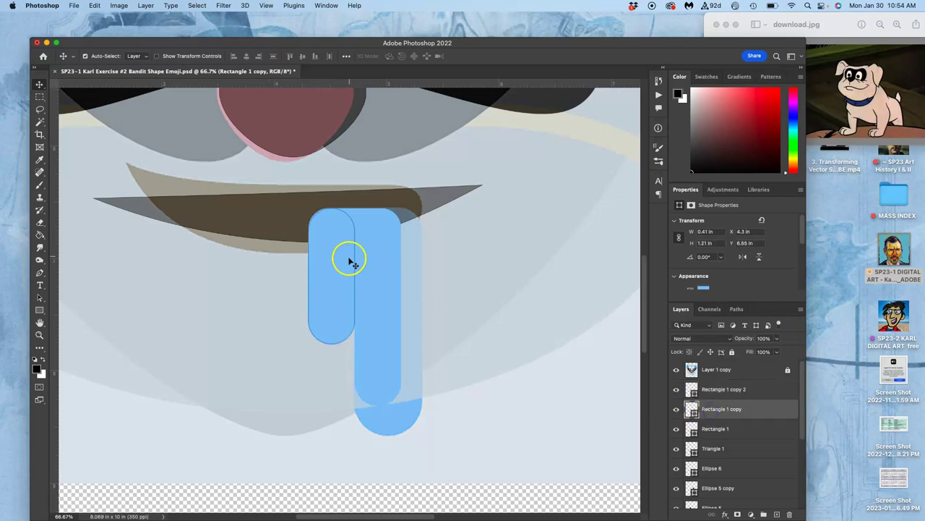
{"action": "left_click", "coordinate": [708, 429]}
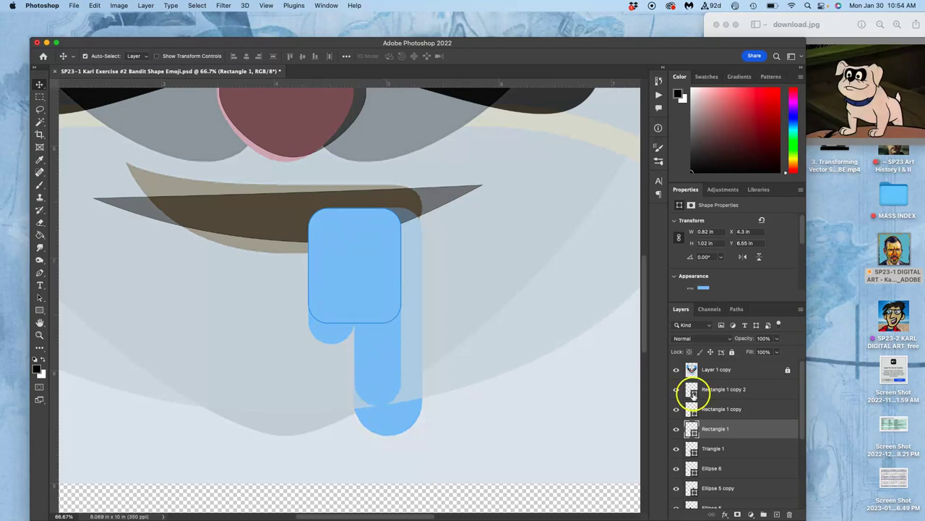
Select all three drool rectangles and scale them up together.
{"action": "left_click", "coordinate": [723, 391]}
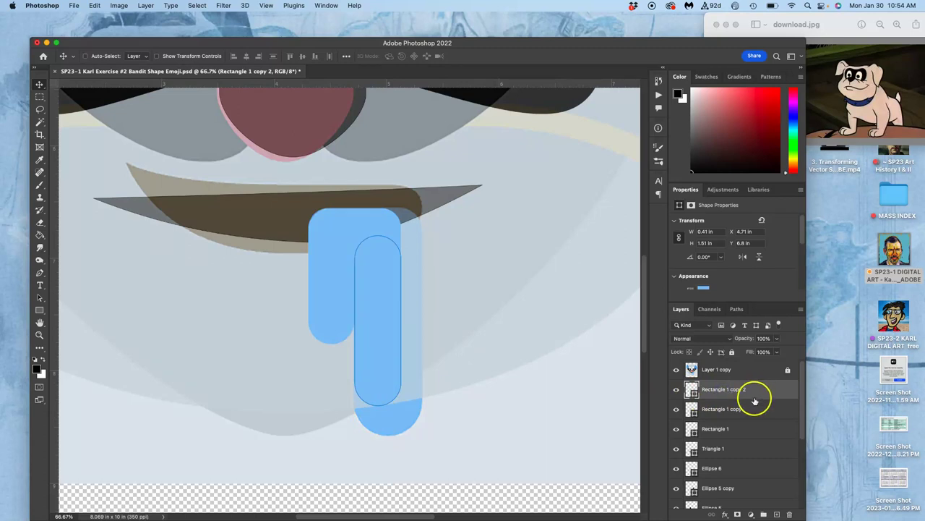
{"action": "left_click", "coordinate": [755, 410], "text": "shift"}
{"action": "left_click", "coordinate": [750, 434], "text": "shift"}
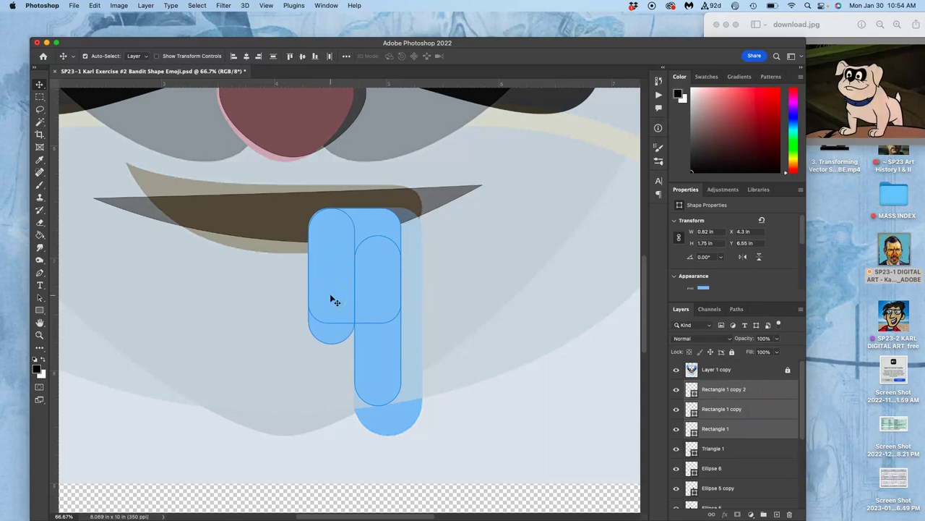
{"action": "key", "text": "ctrl+t"}
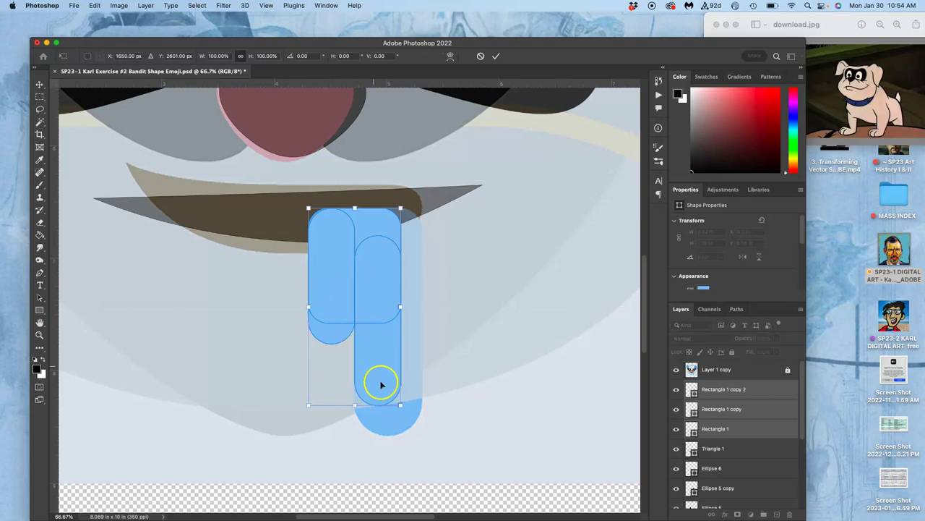
{"action": "left_click_drag", "start_coordinate": [401, 405], "coordinate": [417, 439]}
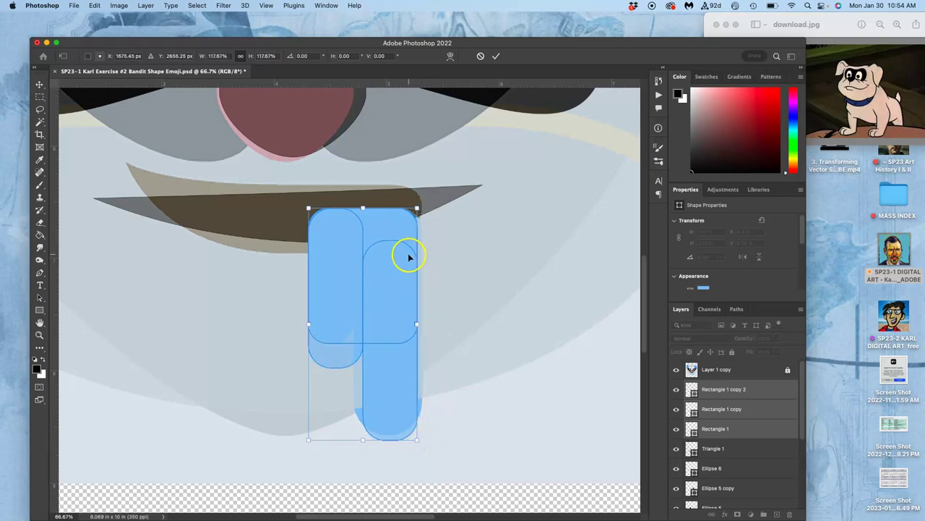
{"action": "key", "text": "Return"}
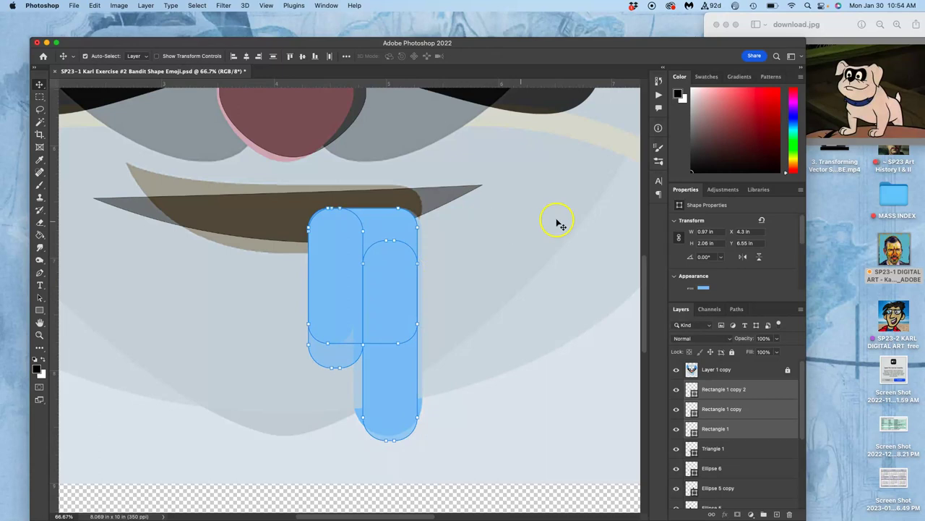
Hide the reference overlay and the light background layer, then zoom out to the whole emoji.
{"action": "left_click", "coordinate": [722, 370]}
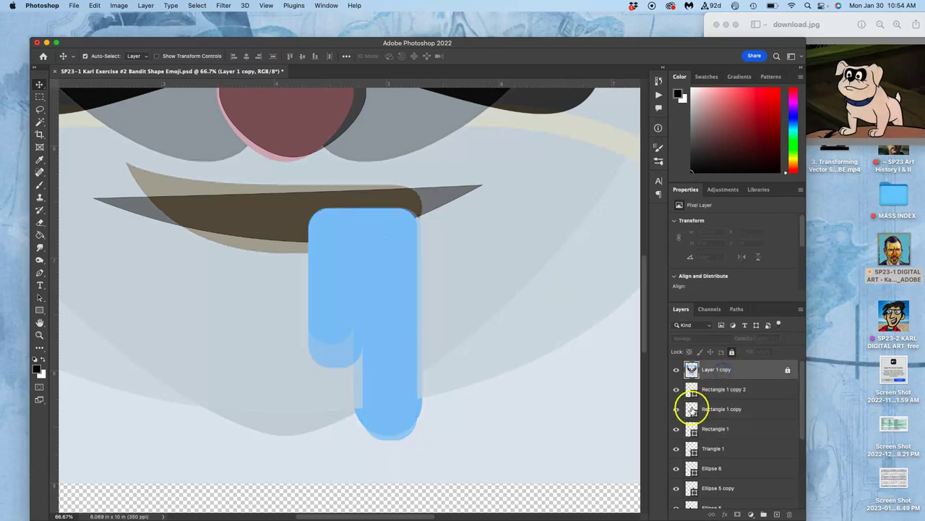
{"action": "left_click", "coordinate": [678, 371]}
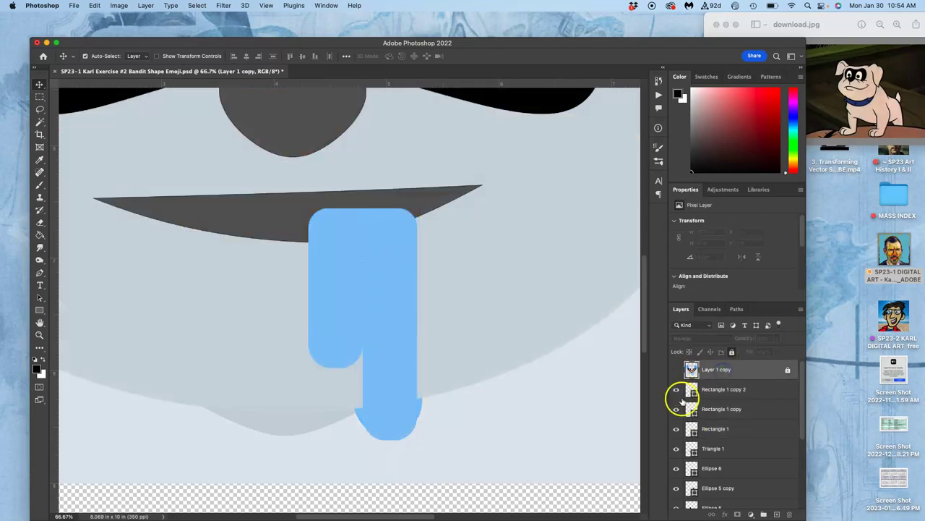
{"action": "scroll", "coordinate": [683, 402], "scroll_direction": "down", "scroll_amount": 5}
{"action": "left_click", "coordinate": [677, 498]}
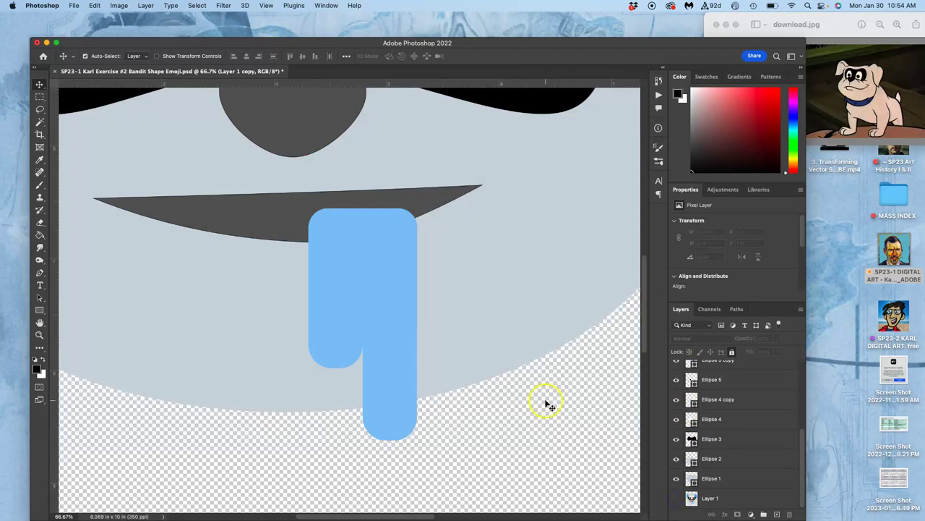
{"action": "key", "text": "super+minus"}
{"action": "key", "text": "super+minus"}
{"action": "key", "text": "super+minus"}
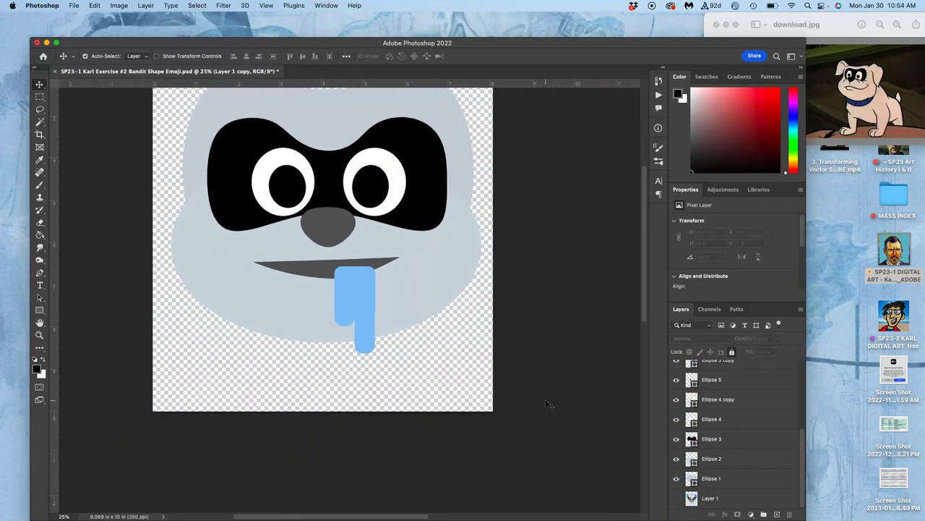
{"action": "scroll", "coordinate": [427, 325], "scroll_direction": "up", "scroll_amount": 2}
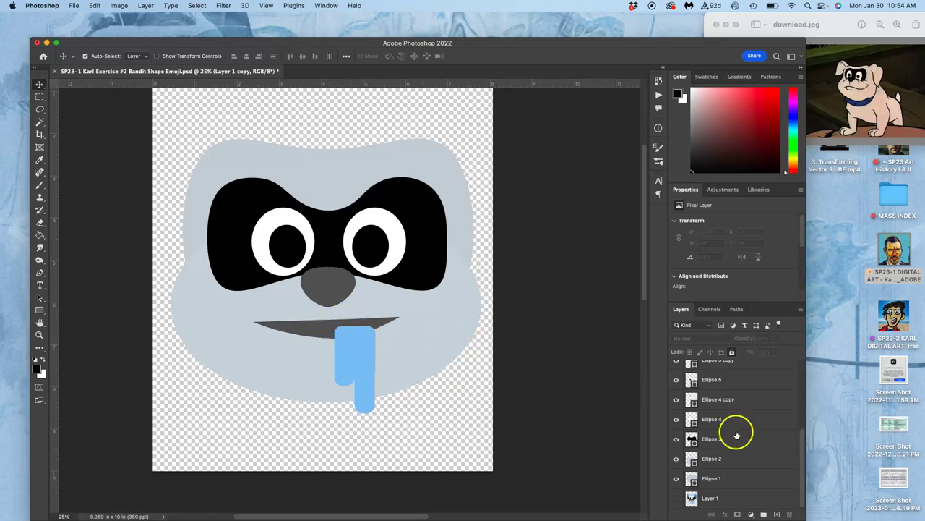
{"action": "scroll", "coordinate": [736, 432], "scroll_direction": "up", "scroll_amount": 5}
Select the three Rectangle drool layers and start a Distort transform on them.
{"action": "left_click", "coordinate": [724, 391]}
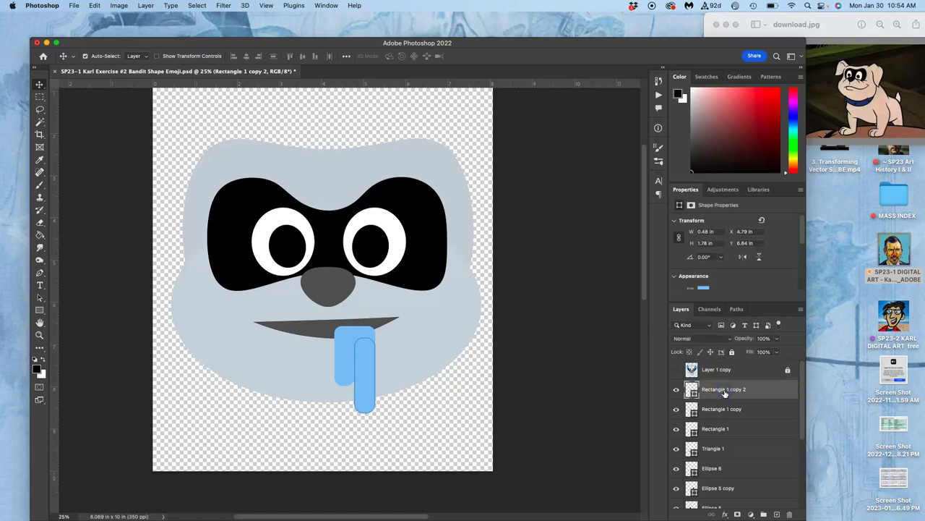
{"action": "left_click", "coordinate": [721, 410], "text": "shift"}
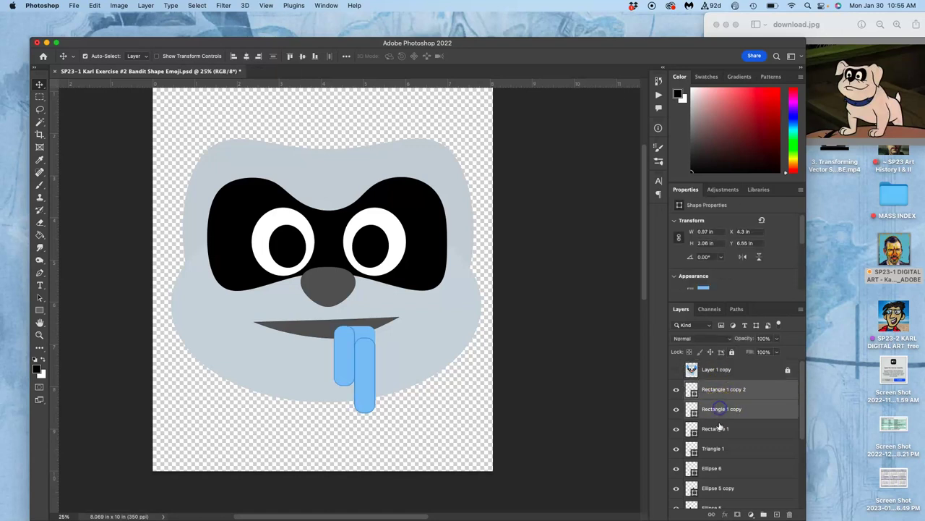
{"action": "left_click", "coordinate": [718, 427], "text": "shift"}
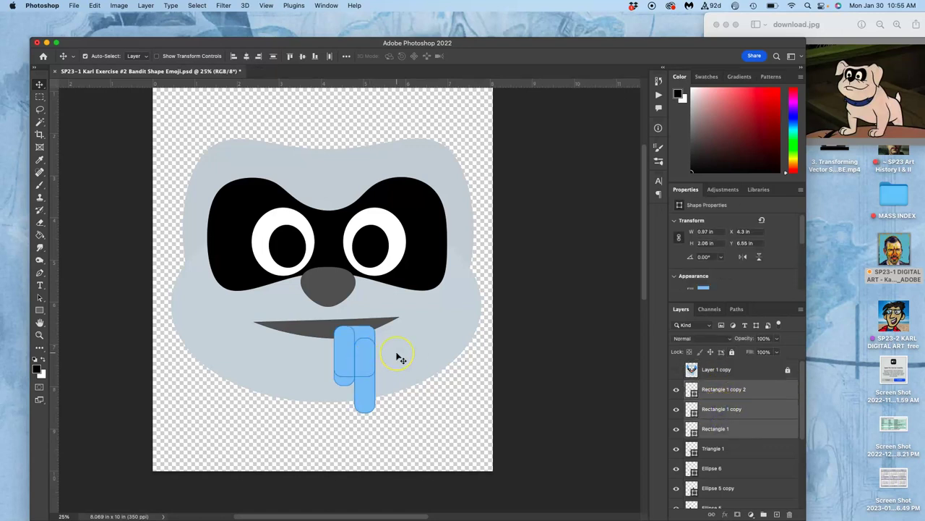
{"action": "key", "text": "super+t"}
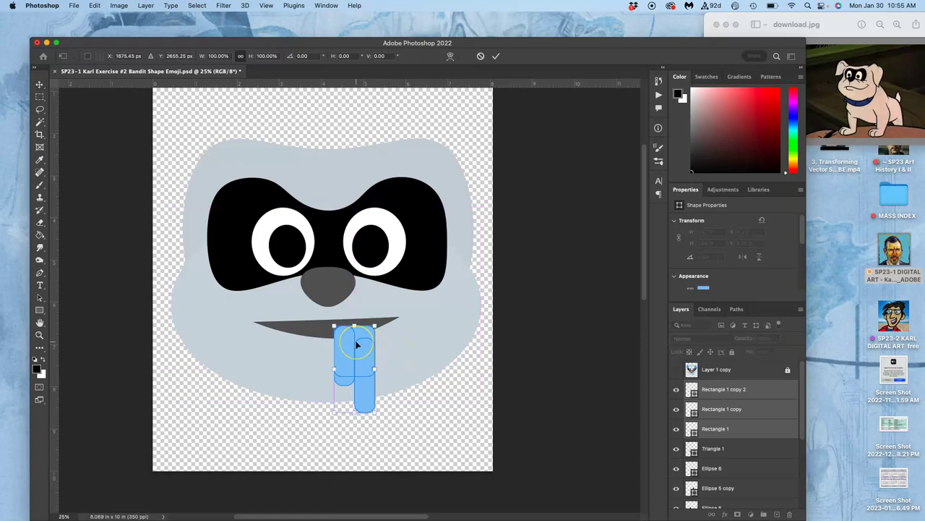
{"action": "key", "text": "super+plus"}
{"action": "scroll", "coordinate": [356, 345], "scroll_direction": "down", "scroll_amount": 5}
{"action": "right_click", "coordinate": [375, 329]}
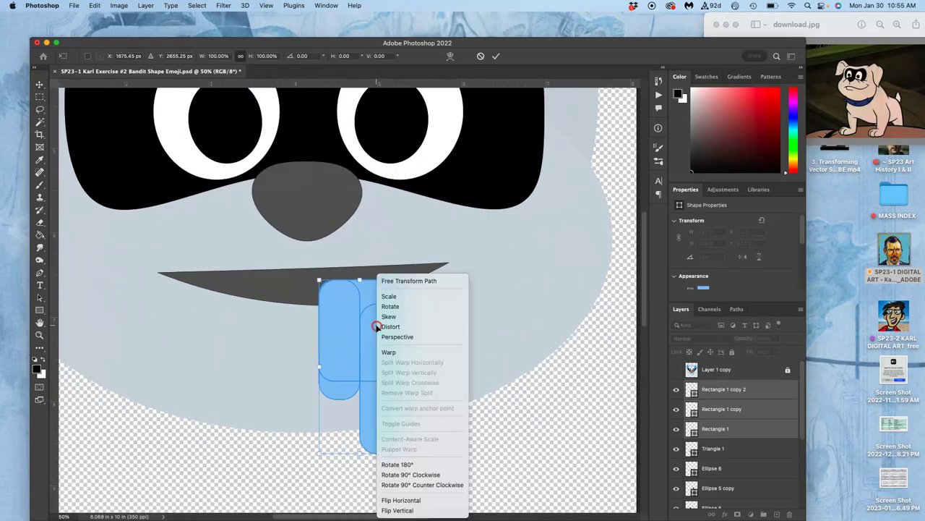
{"action": "left_click", "coordinate": [389, 327]}
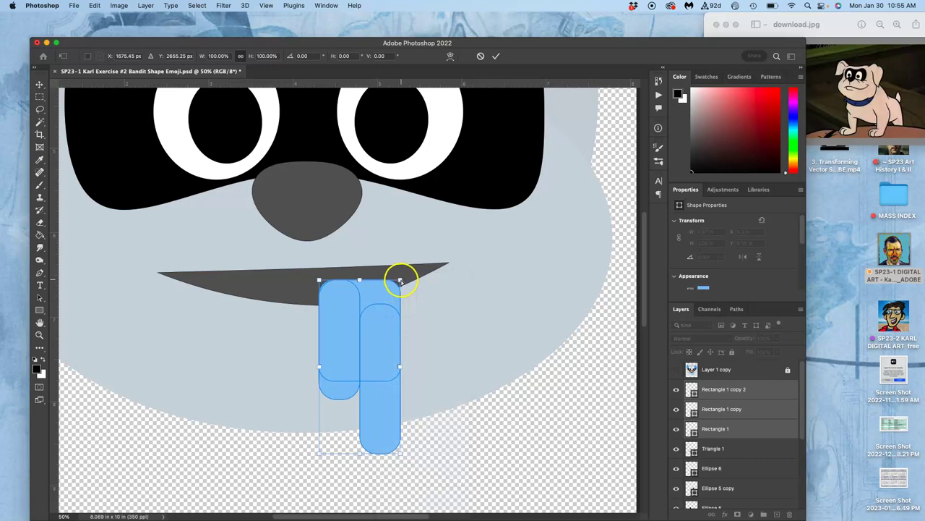
Slant the drool tops to meet the mouth line, commit, and convert the shapes to paths.
{"action": "left_click_drag", "start_coordinate": [401, 279], "coordinate": [399, 275]}
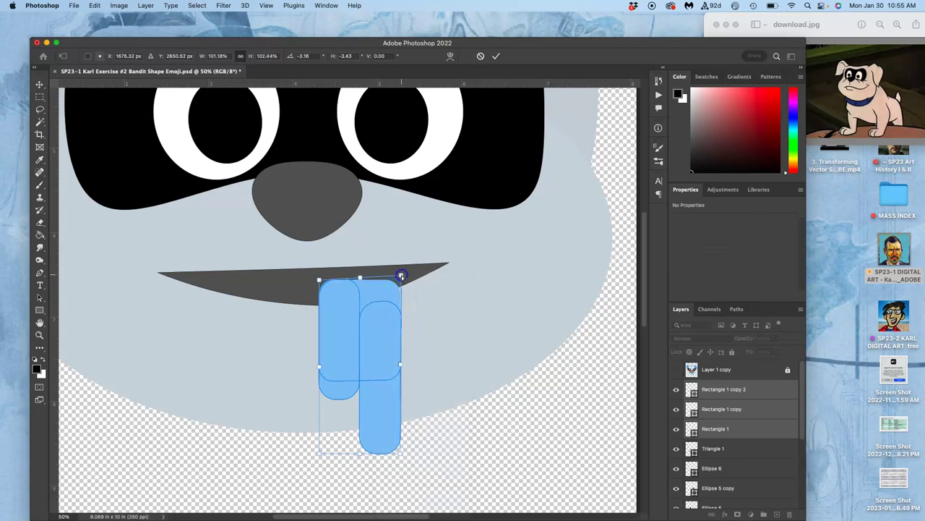
{"action": "left_click", "coordinate": [341, 288]}
{"action": "left_click_drag", "start_coordinate": [342, 288], "coordinate": [321, 286]}
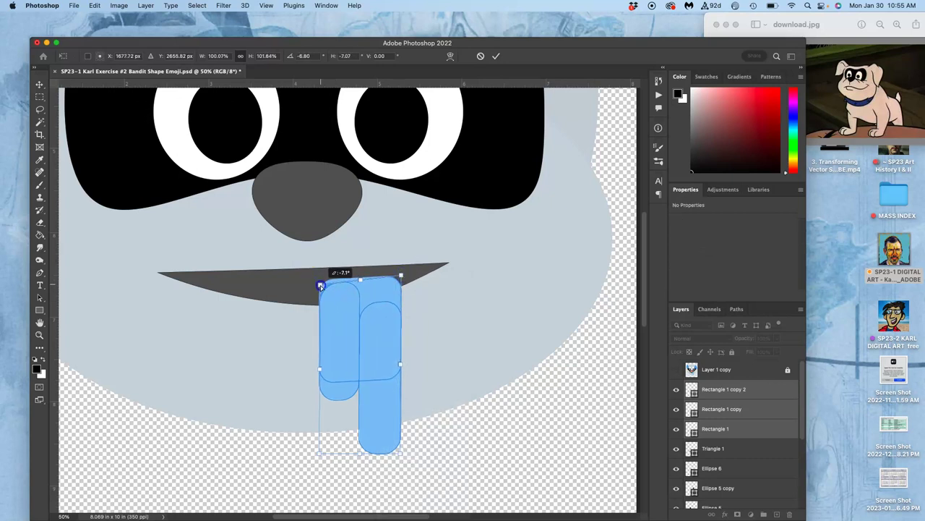
{"action": "left_click", "coordinate": [385, 309]}
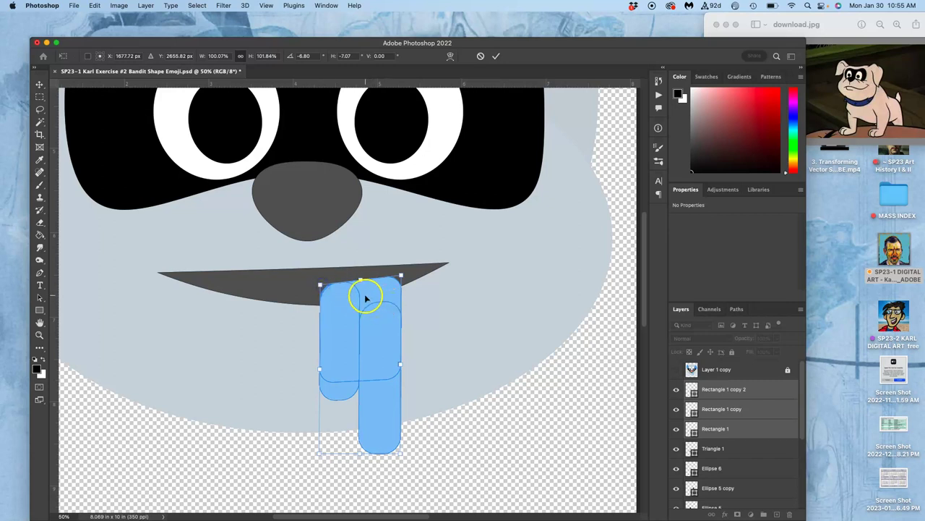
{"action": "left_click", "coordinate": [41, 86]}
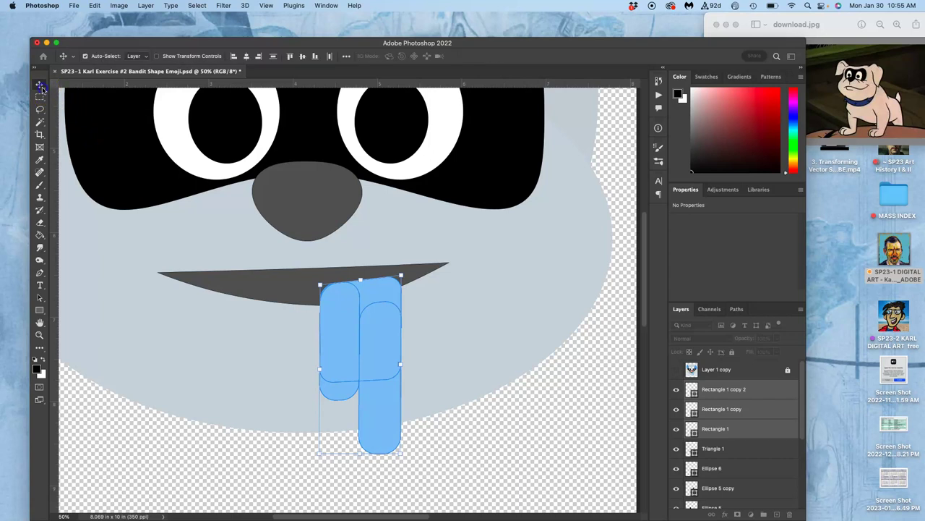
{"action": "left_click", "coordinate": [260, 208]}
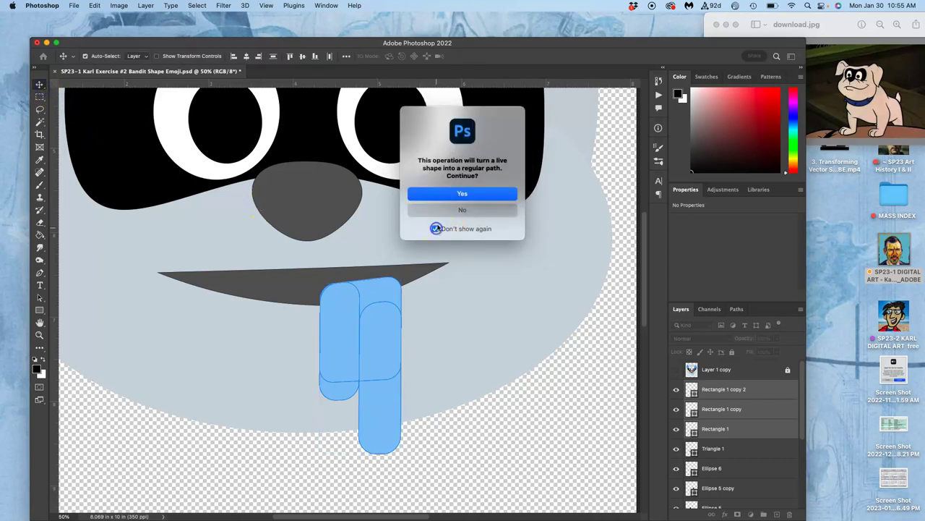
{"action": "left_click", "coordinate": [452, 195]}
Nudge the three drool shapes down slightly under the mouth.
{"action": "left_click_drag", "start_coordinate": [354, 297], "coordinate": [355, 300]}
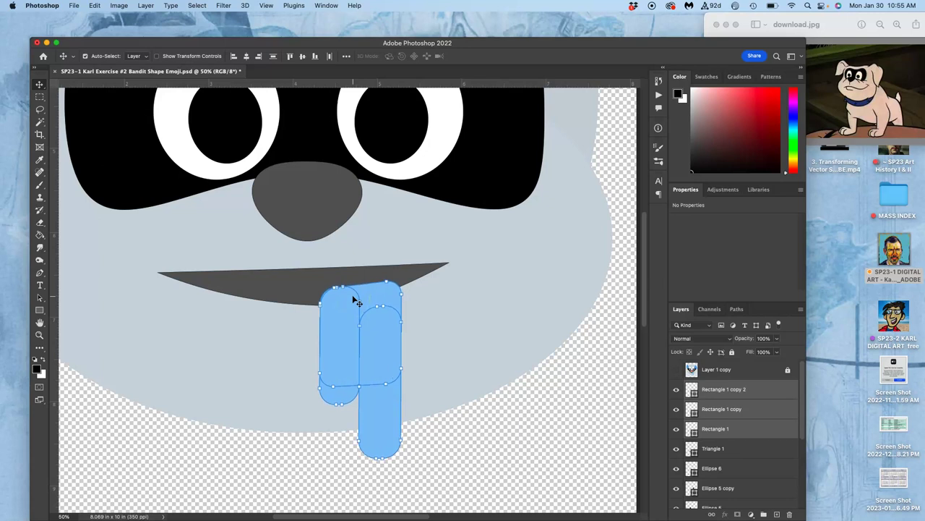
{"action": "left_click", "coordinate": [327, 372]}
{"action": "scroll", "coordinate": [329, 369], "scroll_direction": "up", "scroll_amount": 4}
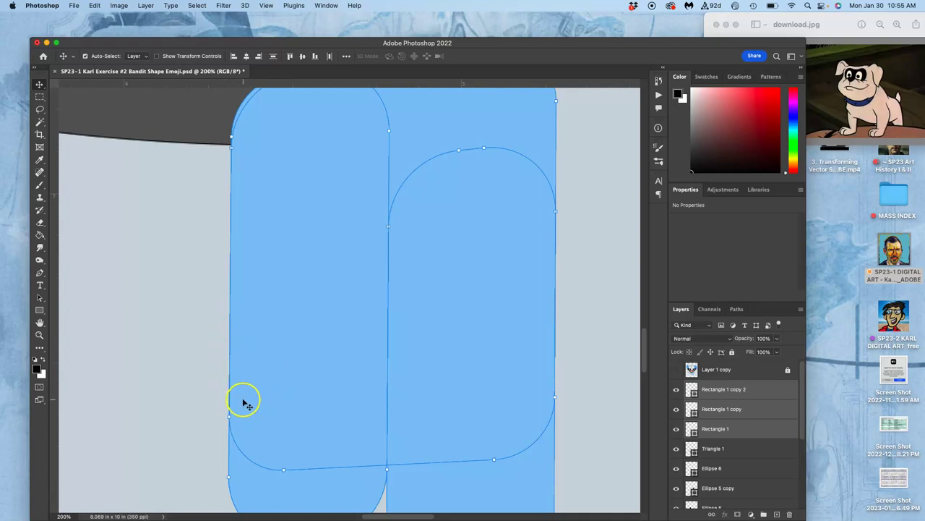
{"action": "scroll", "coordinate": [244, 400], "scroll_direction": "down", "scroll_amount": 4}
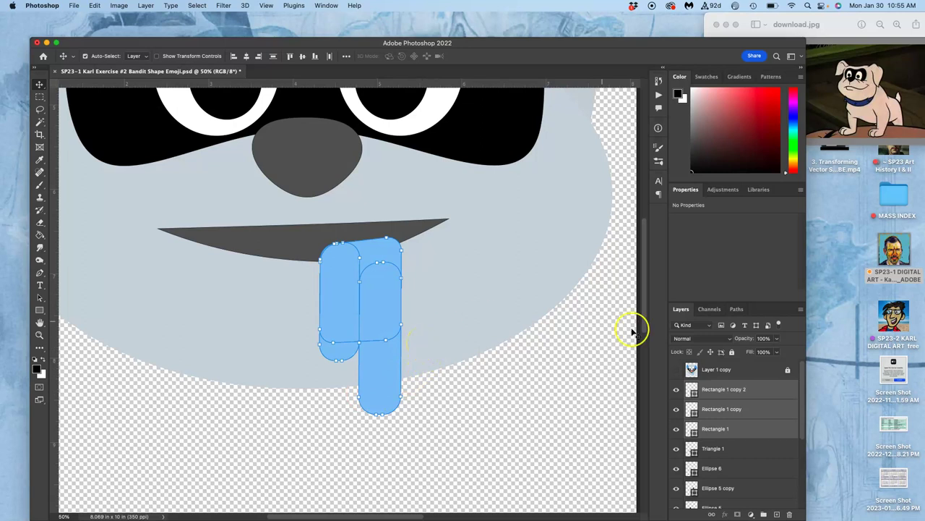
Show and then hide the Layer 1 copy reference cat image, then bring up the shape tools.
{"action": "left_click", "coordinate": [727, 371]}
{"action": "scroll", "coordinate": [592, 327], "scroll_direction": "up", "scroll_amount": 3}
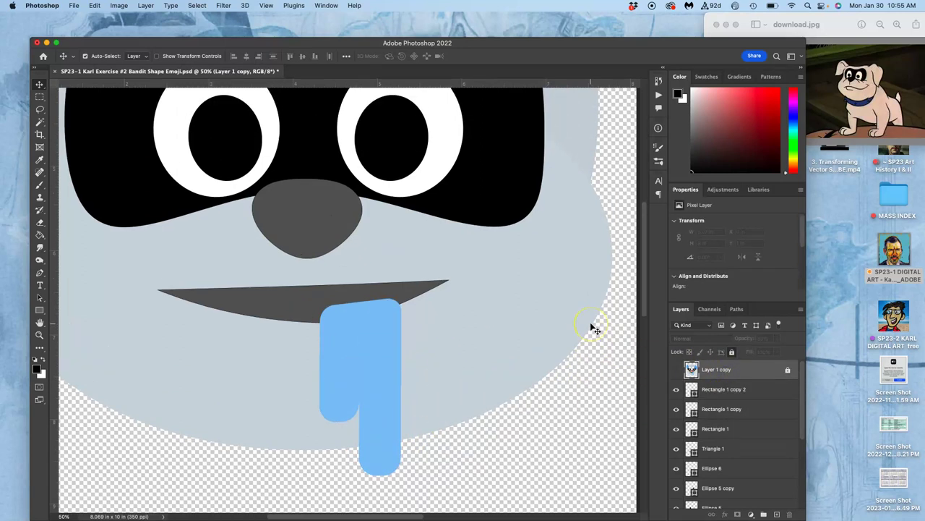
{"action": "scroll", "coordinate": [592, 327], "scroll_direction": "down", "scroll_amount": 2}
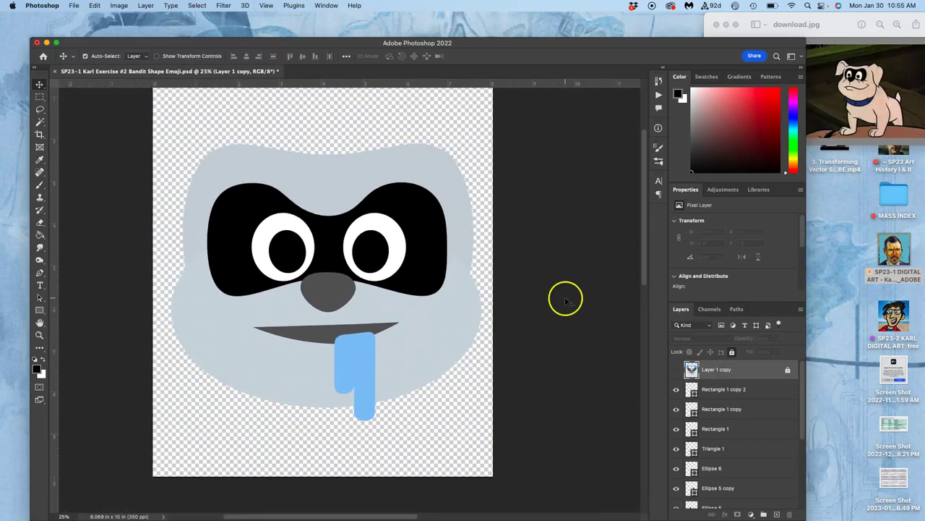
{"action": "left_click", "coordinate": [676, 370]}
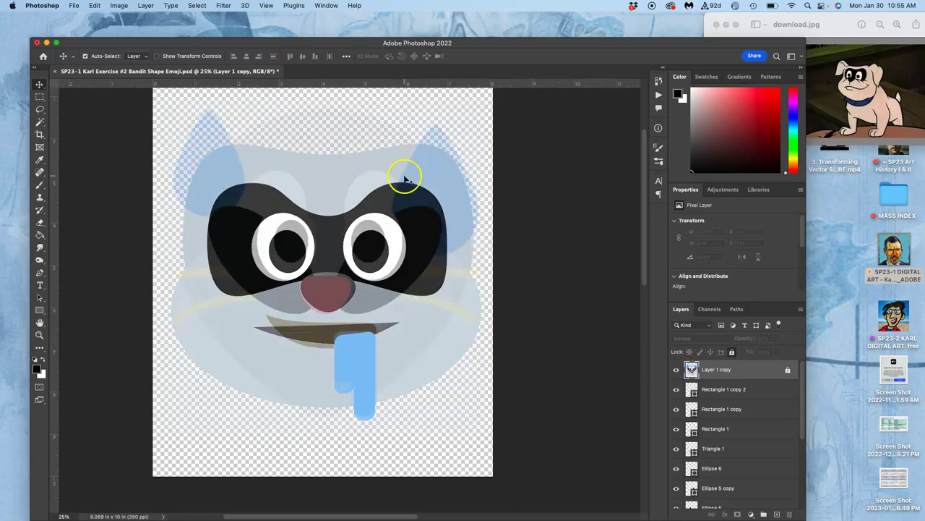
{"action": "left_click", "coordinate": [676, 370]}
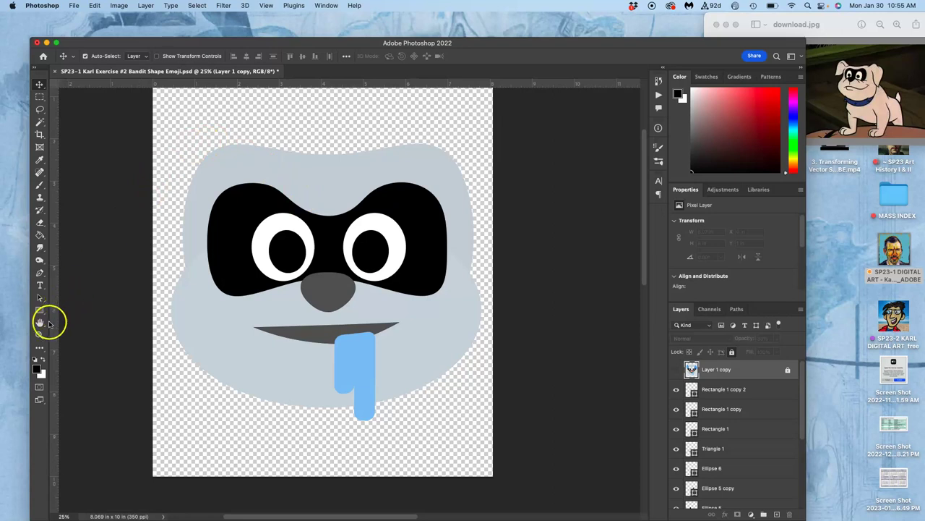
{"action": "left_click", "coordinate": [40, 311]}
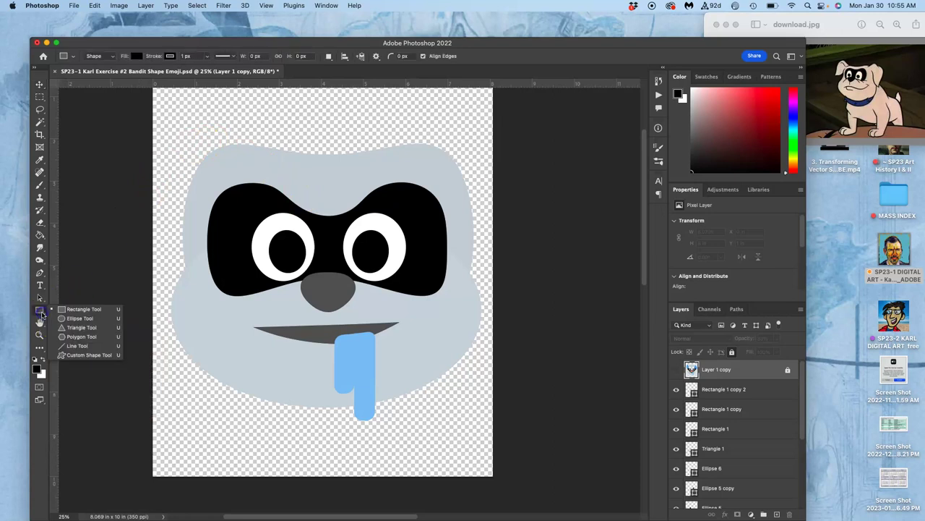
Draw a triangle at the head's top-left with no stroke.
{"action": "left_click", "coordinate": [81, 327]}
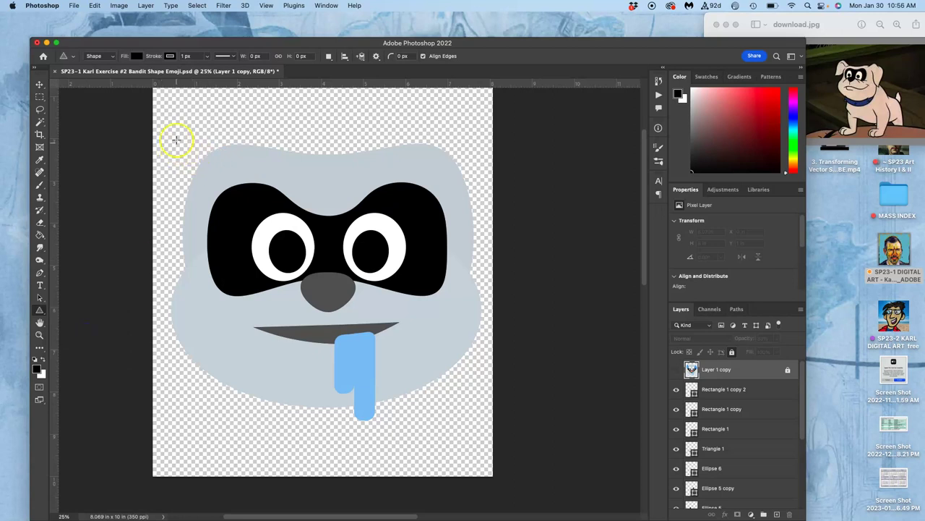
{"action": "left_click_drag", "start_coordinate": [184, 120], "coordinate": [298, 204]}
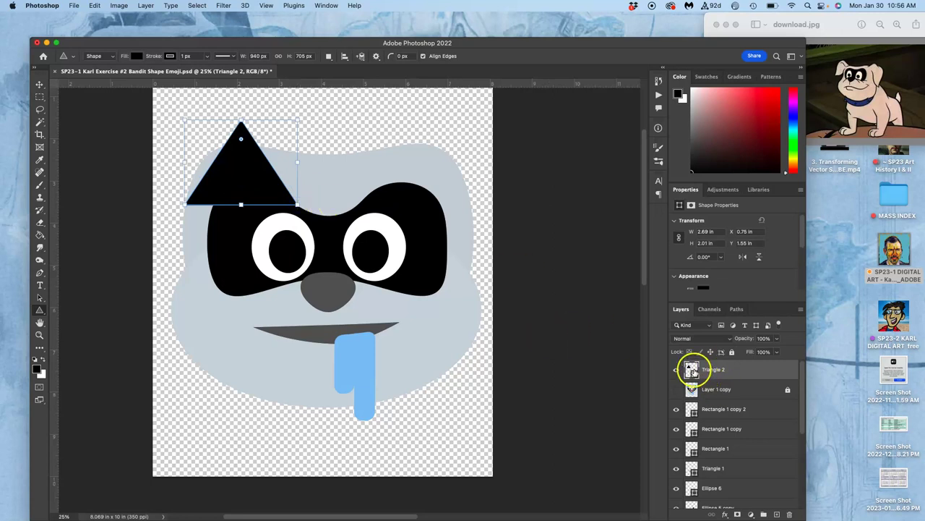
{"action": "left_click", "coordinate": [171, 56]}
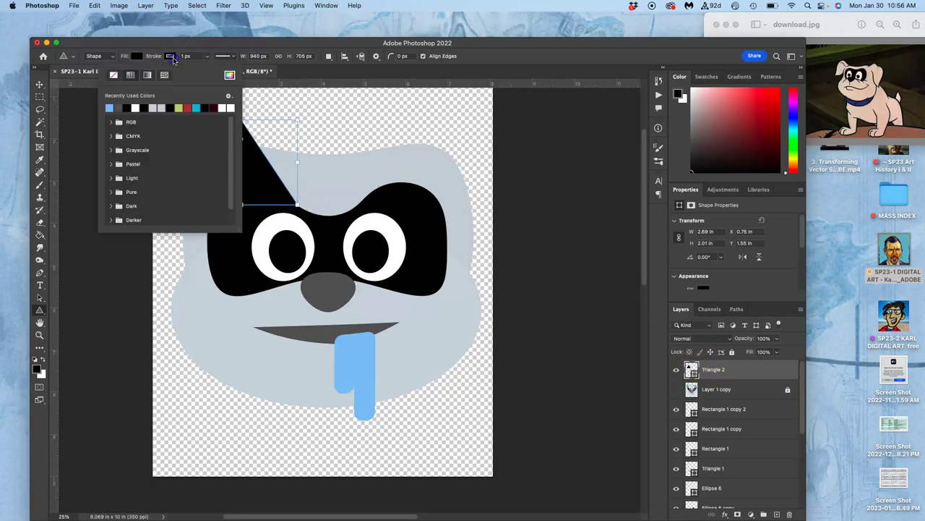
{"action": "left_click", "coordinate": [114, 76]}
Fill the triangle with a pale grey-green #d3dcd8 sampled from the face grey.
{"action": "double_click", "coordinate": [692, 369]}
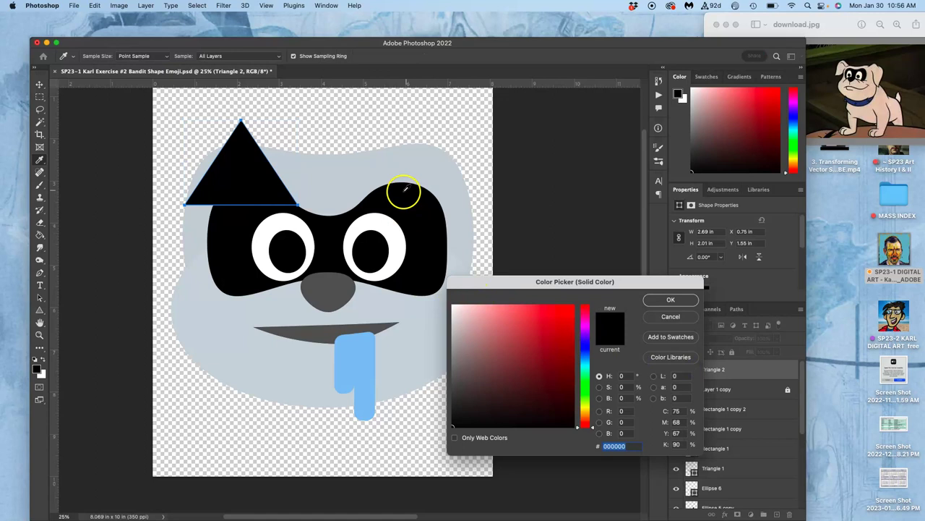
{"action": "left_click", "coordinate": [379, 169]}
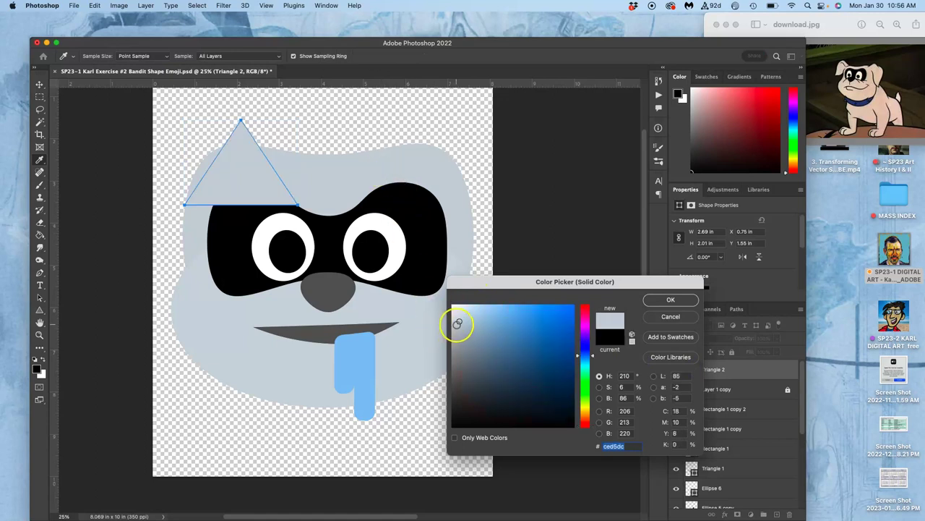
{"action": "left_click", "coordinate": [458, 323]}
{"action": "left_click_drag", "start_coordinate": [578, 357], "coordinate": [579, 373]}
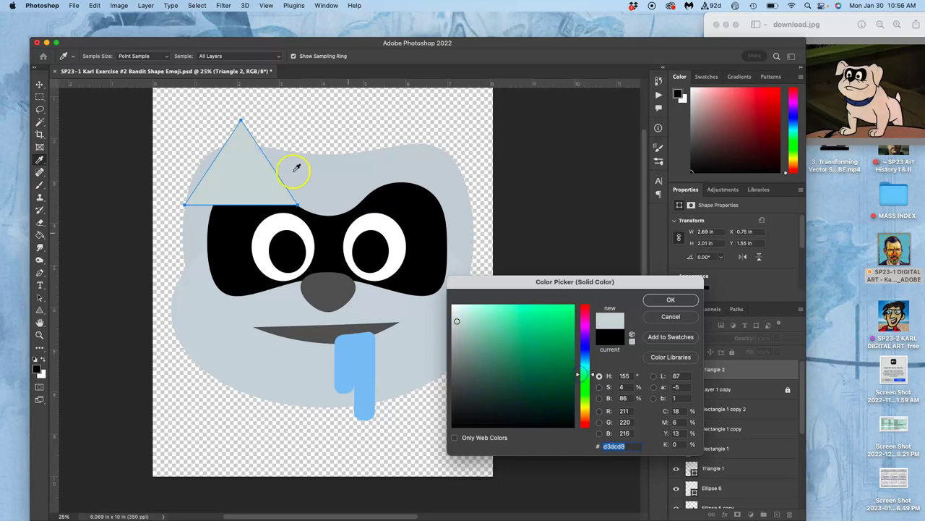
{"action": "left_click", "coordinate": [659, 301]}
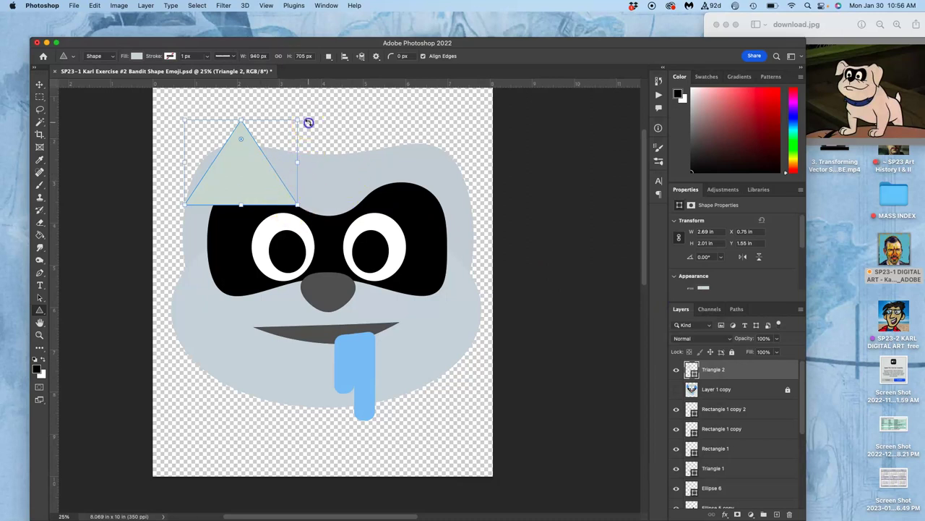
Rotate the triangle about 12.6° counter-clockwise and move it to the head's top-left.
{"action": "left_click_drag", "start_coordinate": [309, 123], "coordinate": [295, 103]}
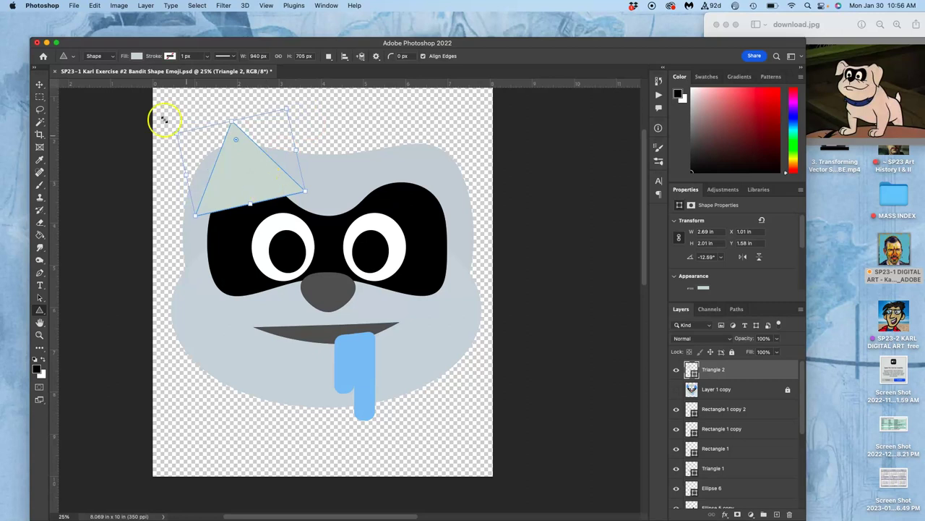
{"action": "left_click", "coordinate": [39, 85]}
{"action": "left_click_drag", "start_coordinate": [235, 173], "coordinate": [217, 149]}
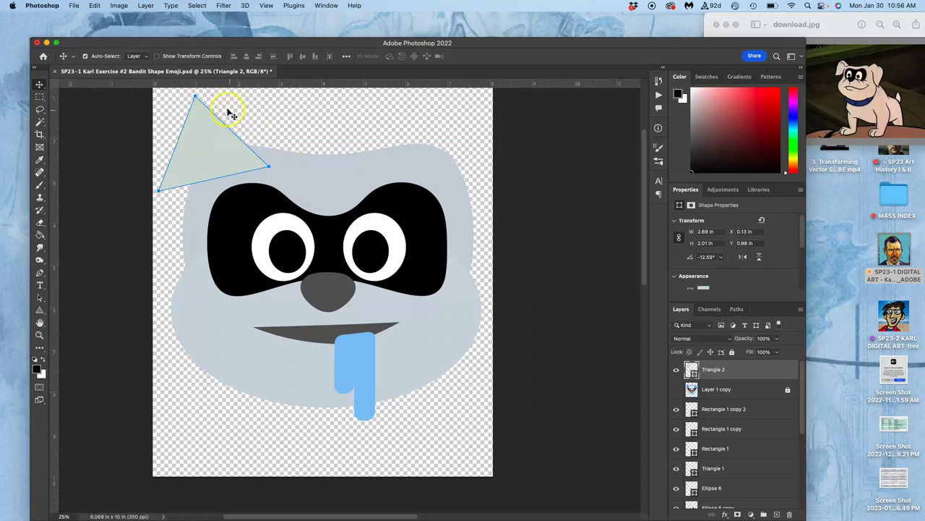
Warp the triangle, bending its upper edges up and to the right.
{"action": "key", "text": "super+t"}
{"action": "right_click", "coordinate": [222, 151]}
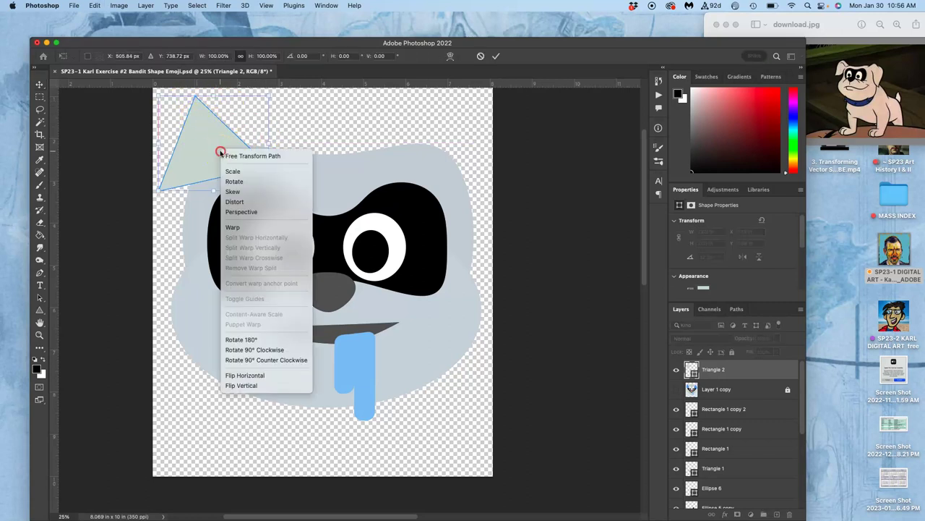
{"action": "left_click", "coordinate": [246, 229]}
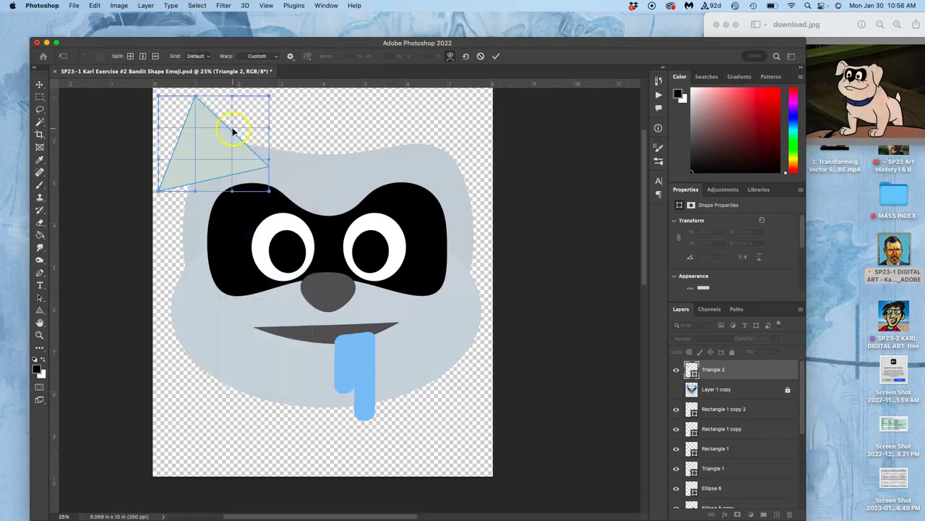
{"action": "left_click_drag", "start_coordinate": [233, 130], "coordinate": [250, 114]}
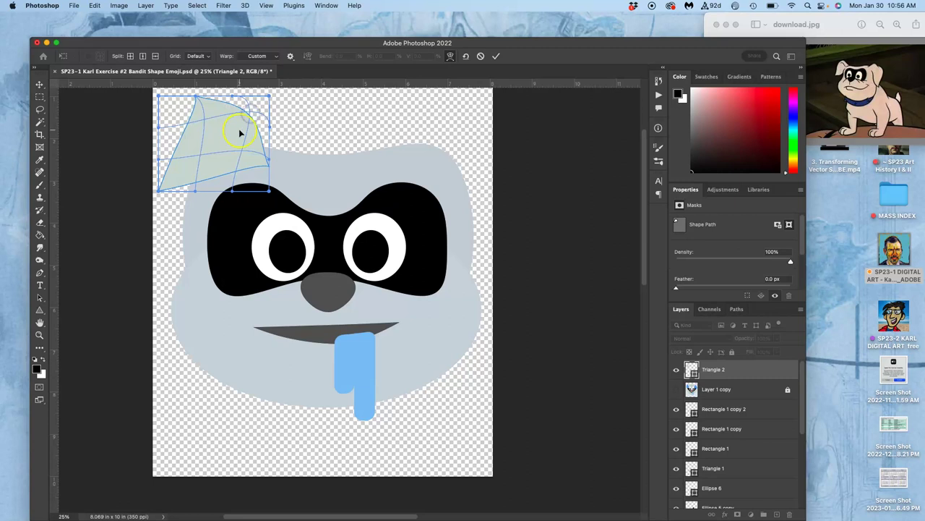
{"action": "key", "text": "super+plus"}
{"action": "scroll", "coordinate": [240, 132], "scroll_direction": "up", "scroll_amount": 8}
{"action": "scroll", "coordinate": [240, 132], "scroll_direction": "left", "scroll_amount": 4}
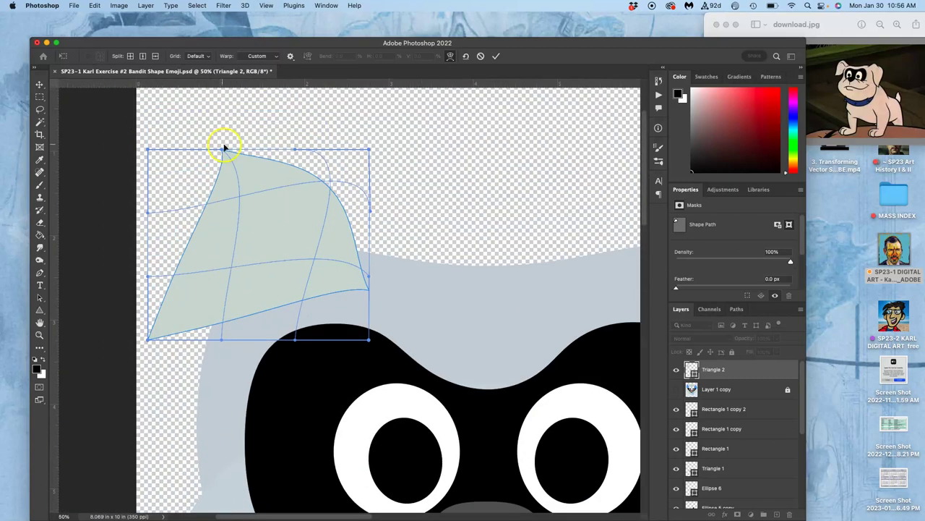
{"action": "left_click_drag", "start_coordinate": [221, 178], "coordinate": [302, 149]}
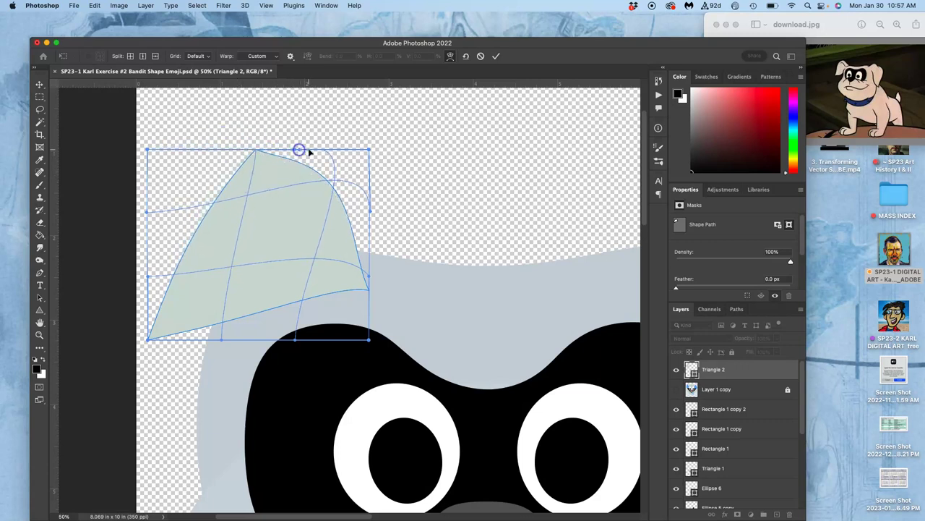
{"action": "left_click", "coordinate": [367, 150]}
{"action": "mouse_move", "coordinate": [368, 148]}
{"action": "left_mouse_down"}
{"action": "mouse_move", "coordinate": [363, 136]}
{"action": "mouse_move", "coordinate": [371, 139]}
{"action": "left_mouse_up"}
Adjust the warp corners and bulge the lower edge into a rounded ear.
{"action": "left_click_drag", "start_coordinate": [155, 150], "coordinate": [129, 239]}
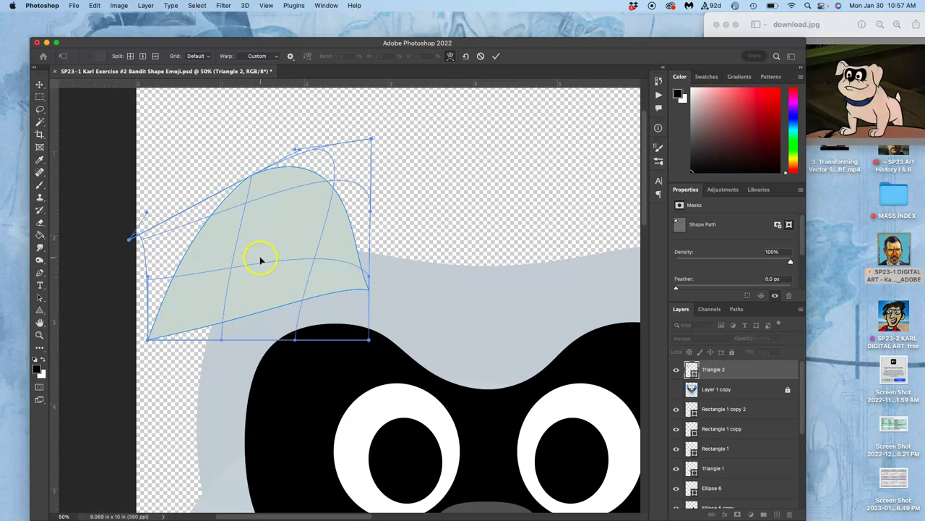
{"action": "scroll", "coordinate": [260, 261], "scroll_direction": "down", "scroll_amount": 3}
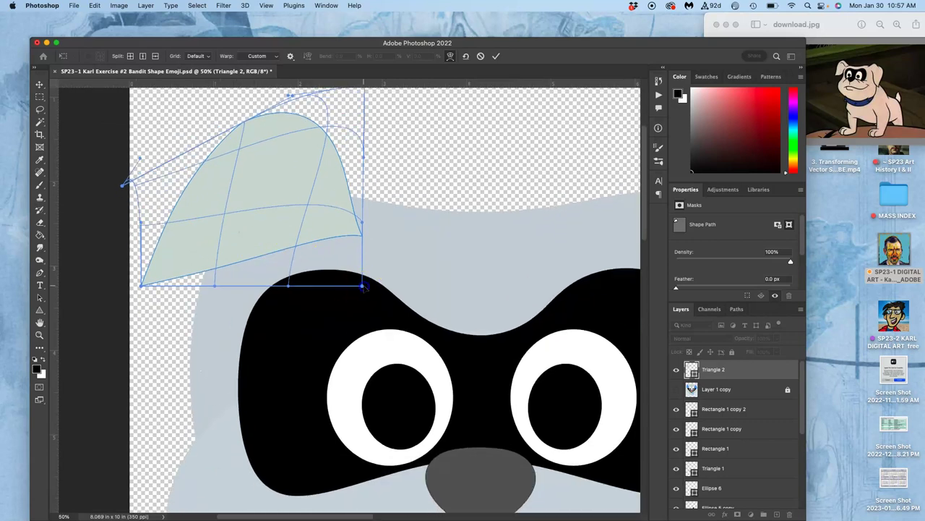
{"action": "left_click_drag", "start_coordinate": [364, 287], "coordinate": [352, 289]}
{"action": "left_click_drag", "start_coordinate": [215, 284], "coordinate": [214, 327]}
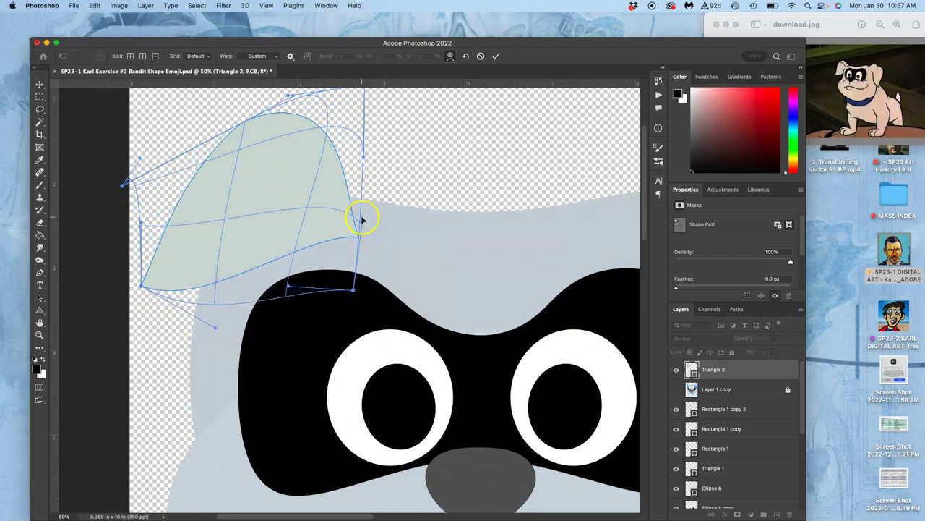
{"action": "left_click_drag", "start_coordinate": [363, 161], "coordinate": [403, 151]}
{"action": "left_click_drag", "start_coordinate": [359, 287], "coordinate": [319, 246]}
{"action": "left_click_drag", "start_coordinate": [360, 224], "coordinate": [416, 213]}
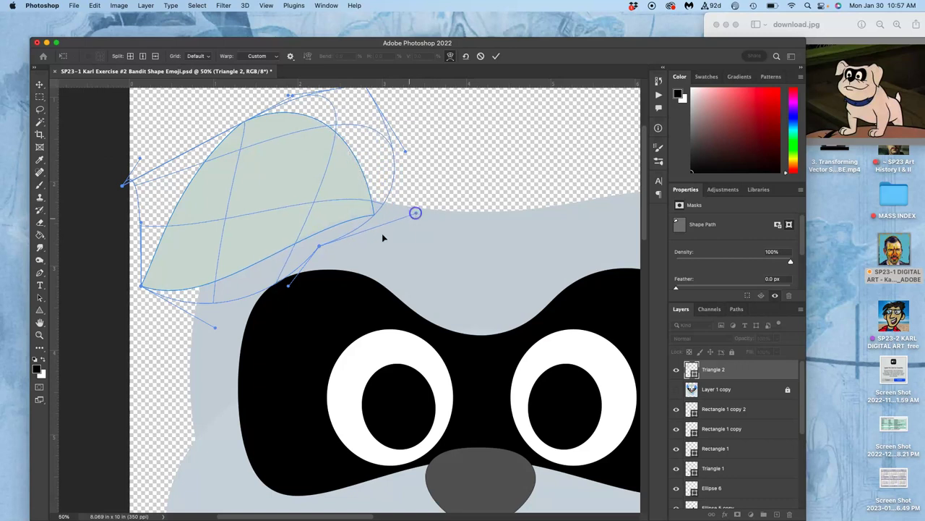
{"action": "left_click_drag", "start_coordinate": [288, 287], "coordinate": [288, 309]}
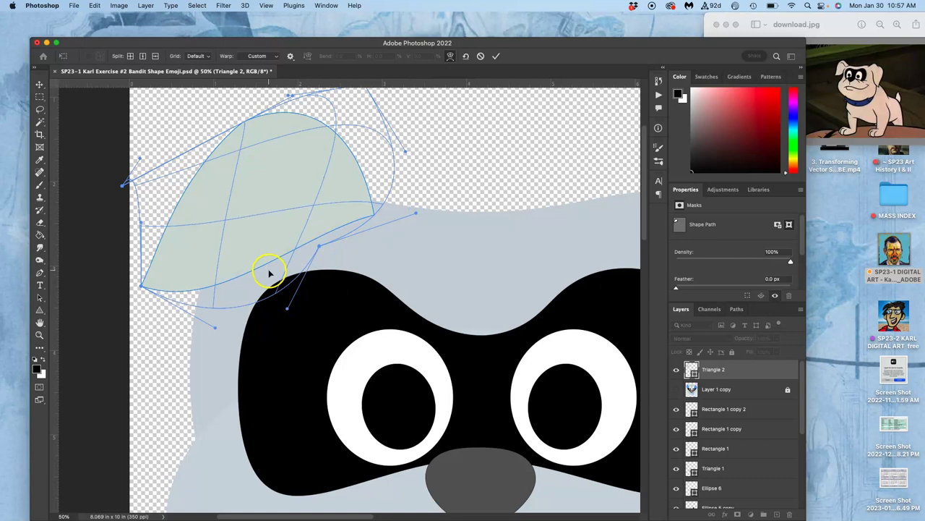
{"action": "scroll", "coordinate": [267, 273], "scroll_direction": "down", "scroll_amount": 5}
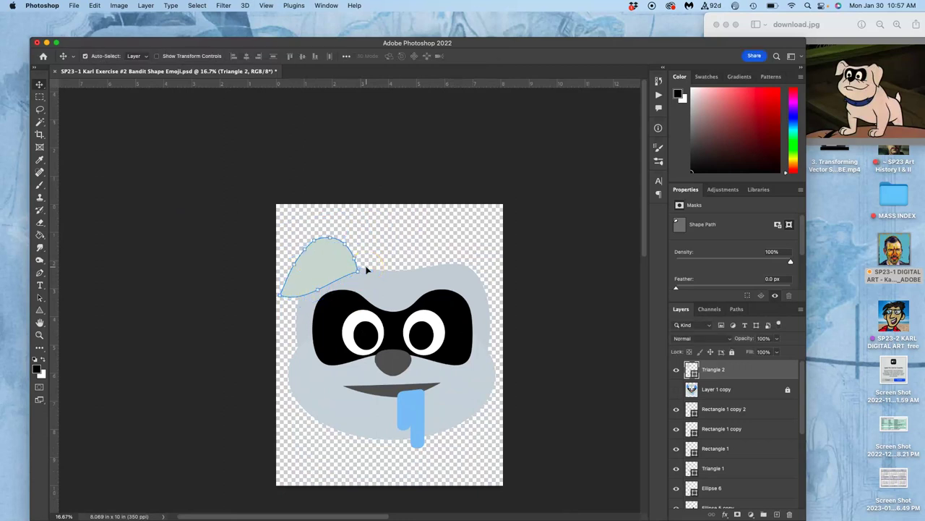
Widen the canvas to 8.5 inches with Canvas Size.
{"action": "left_click", "coordinate": [393, 268]}
{"action": "left_click", "coordinate": [371, 289]}
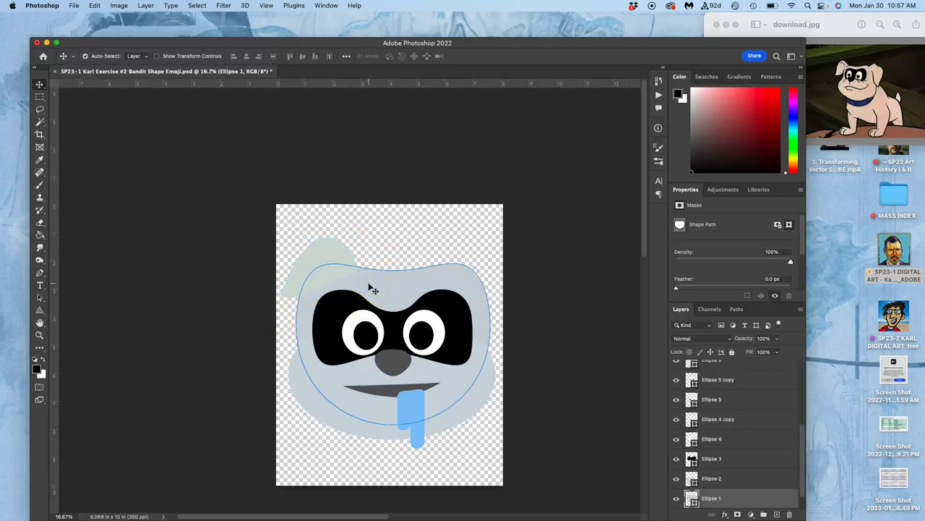
{"action": "left_click", "coordinate": [374, 233]}
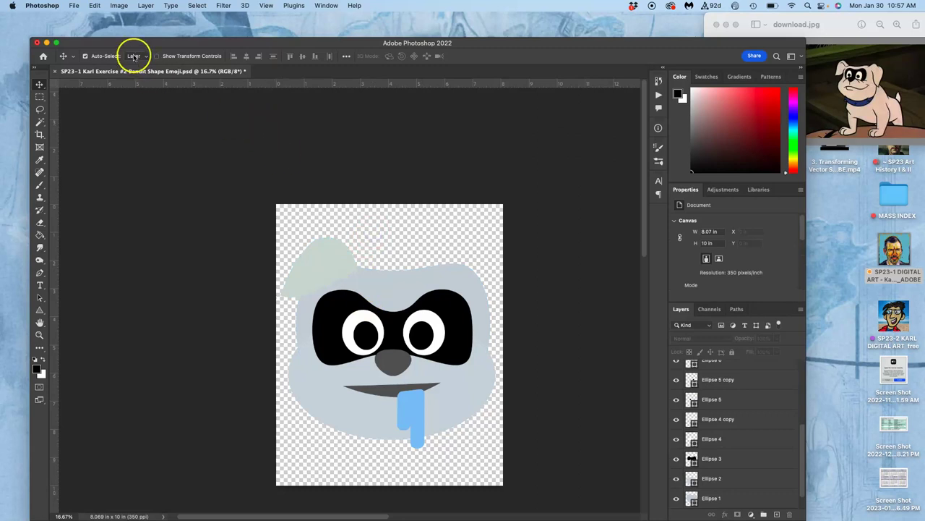
{"action": "left_click", "coordinate": [119, 6]}
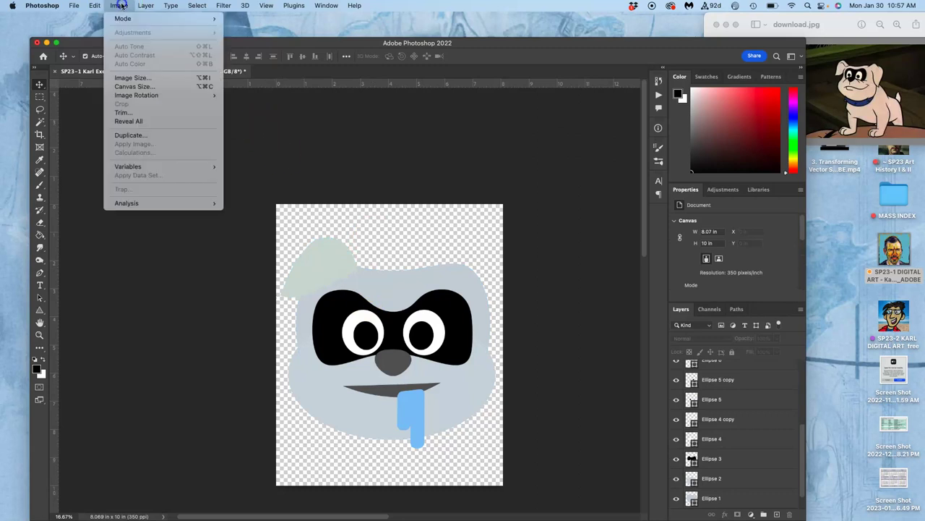
{"action": "left_click", "coordinate": [125, 86]}
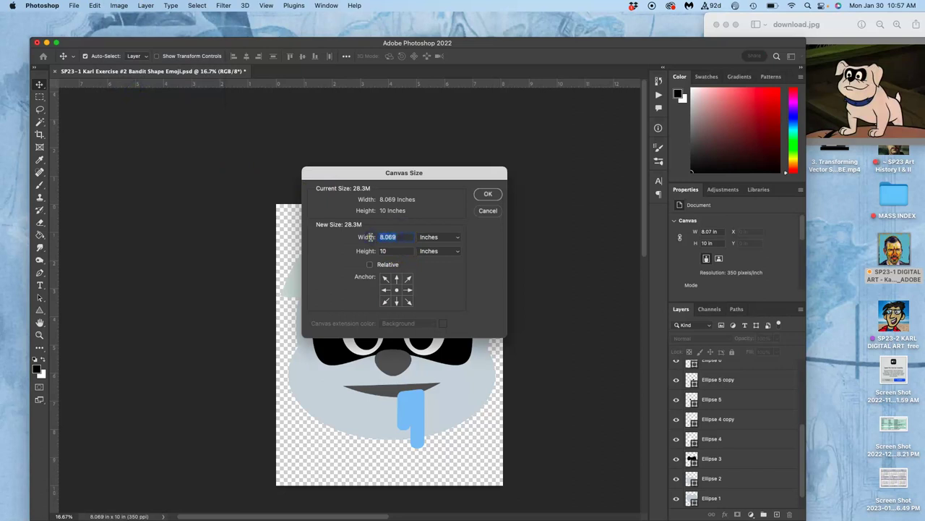
{"action": "type", "text": "8.5"}
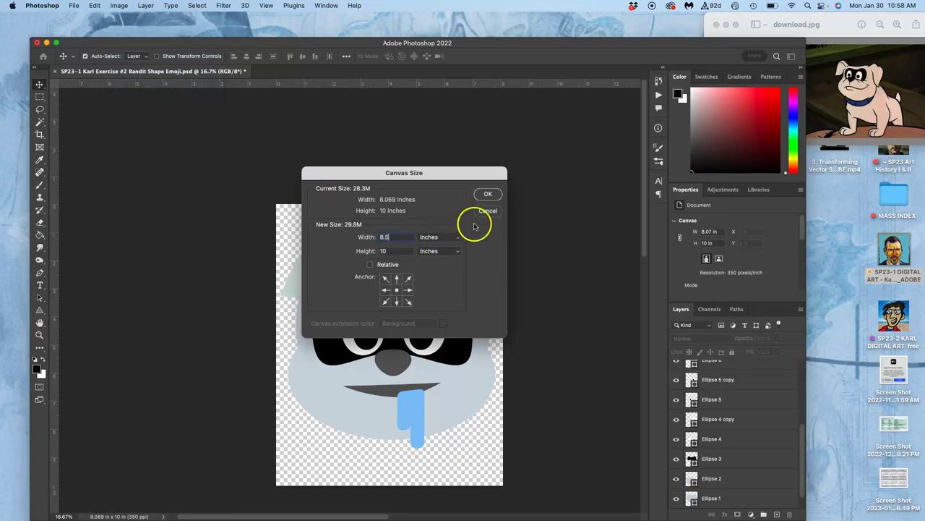
{"action": "left_click", "coordinate": [488, 194]}
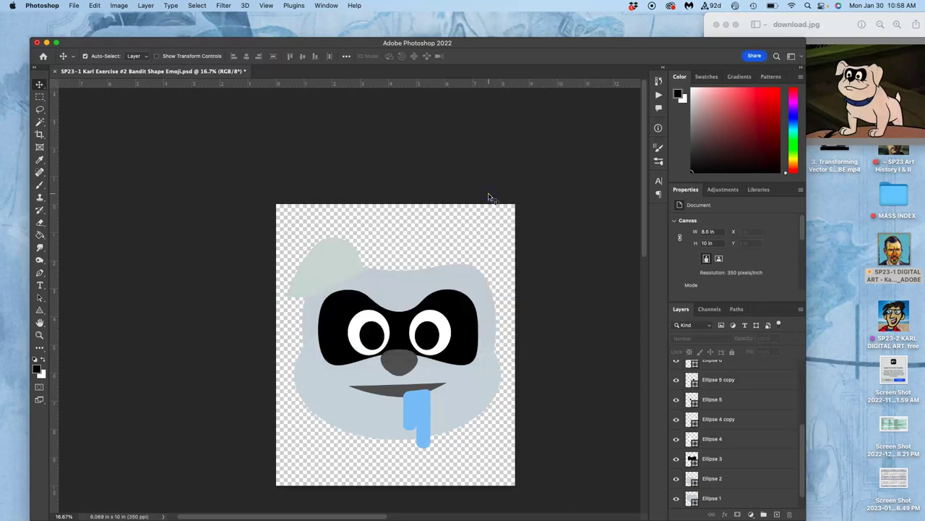
Widen the canvas to 9 inches and shift the ear slightly left.
{"action": "left_click", "coordinate": [119, 6]}
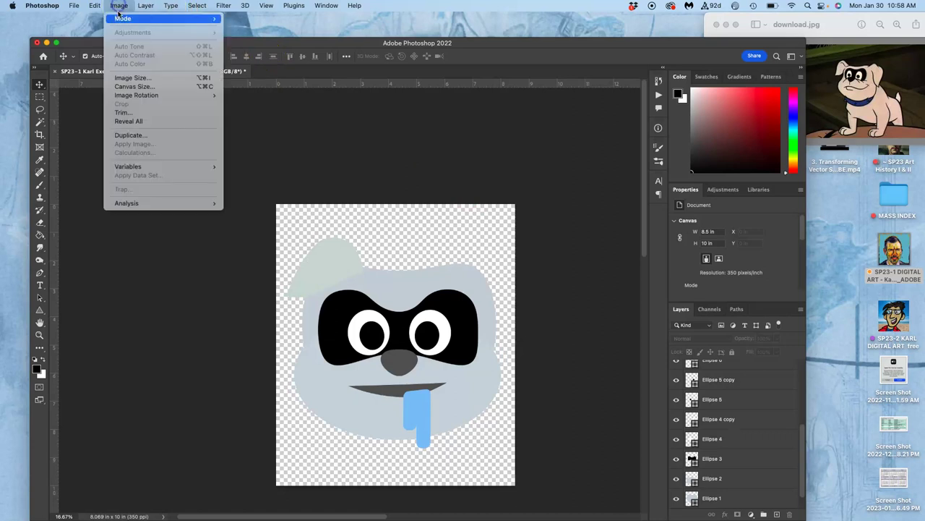
{"action": "left_click", "coordinate": [129, 86]}
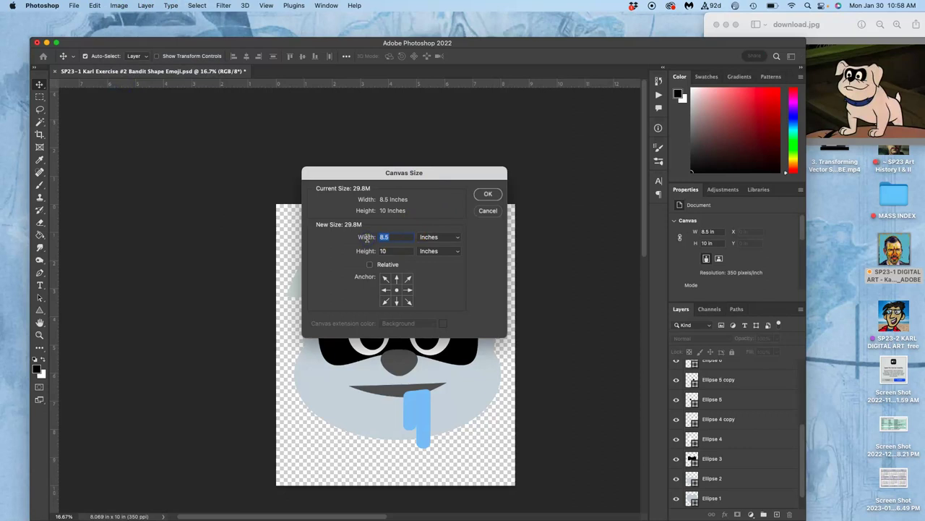
{"action": "left_click", "coordinate": [488, 195]}
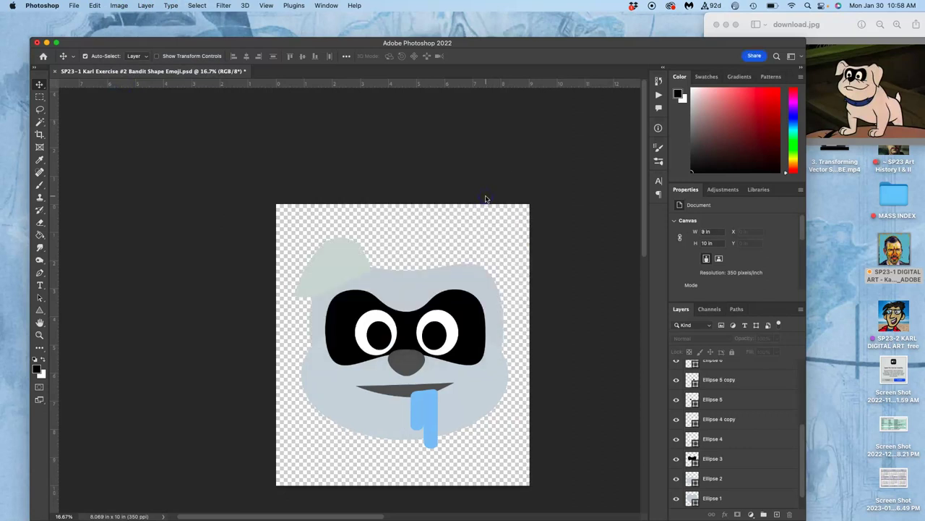
{"action": "left_click", "coordinate": [538, 310]}
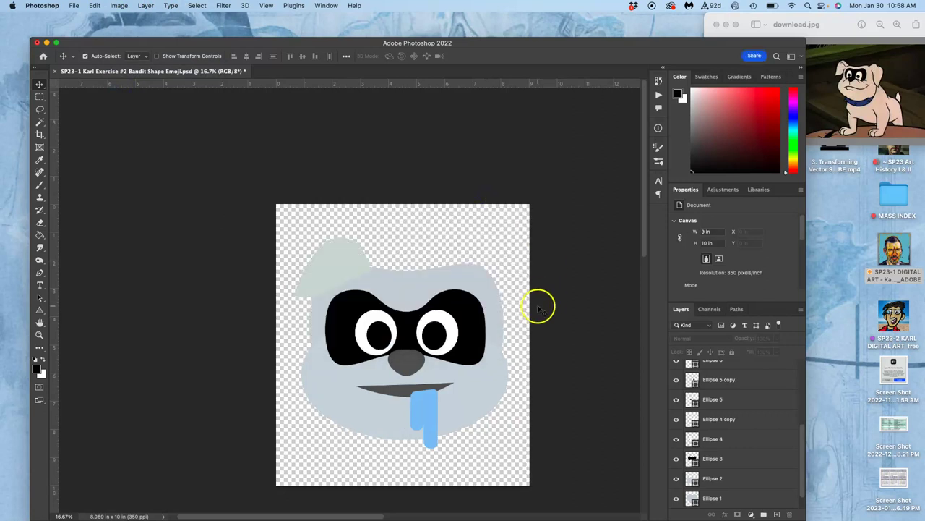
{"action": "left_click", "coordinate": [343, 260]}
{"action": "left_click_drag", "start_coordinate": [344, 260], "coordinate": [332, 263]}
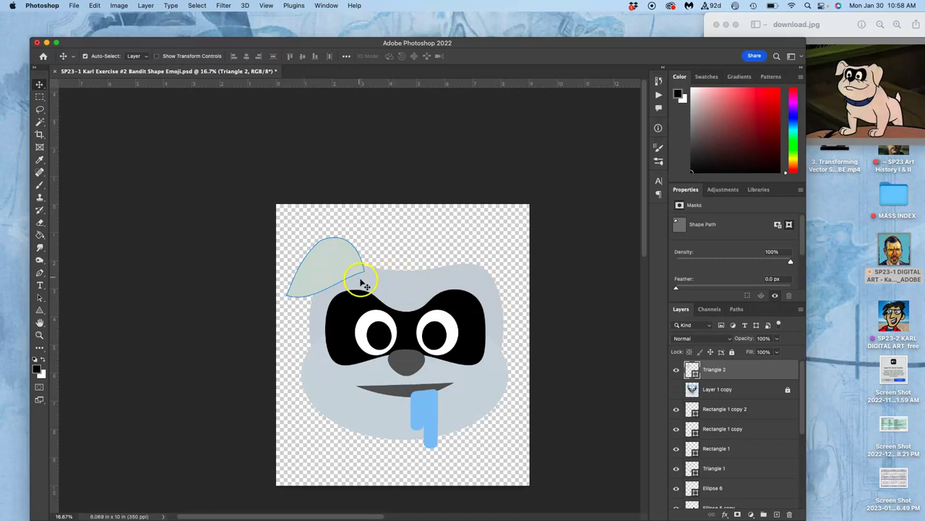
Send the Triangle 2 ear layer to the bottom of the stack, behind the head.
{"action": "left_click", "coordinate": [407, 283]}
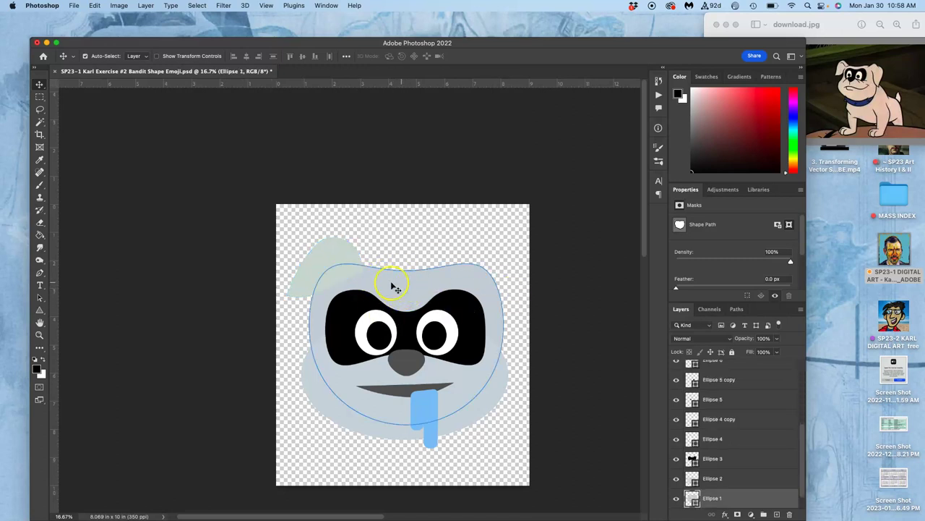
{"action": "left_click", "coordinate": [350, 265]}
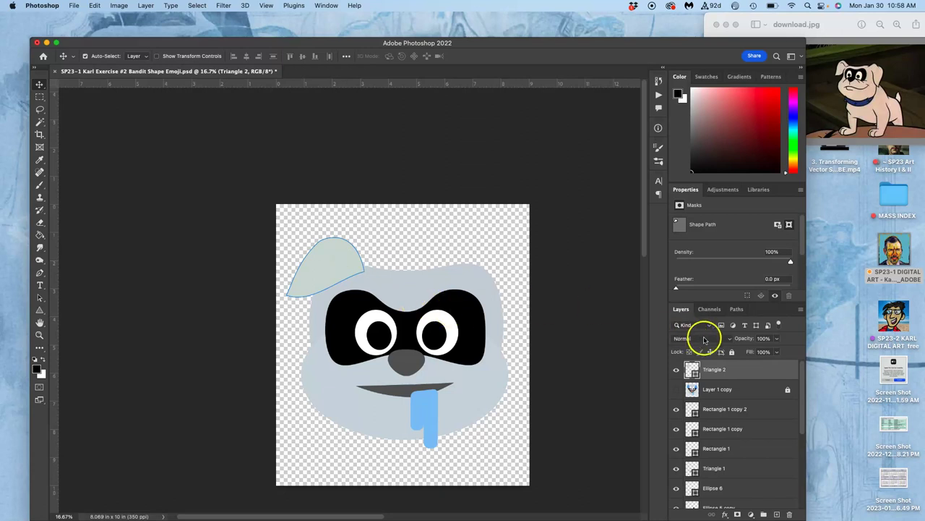
{"action": "left_click_drag", "start_coordinate": [745, 370], "coordinate": [739, 448]}
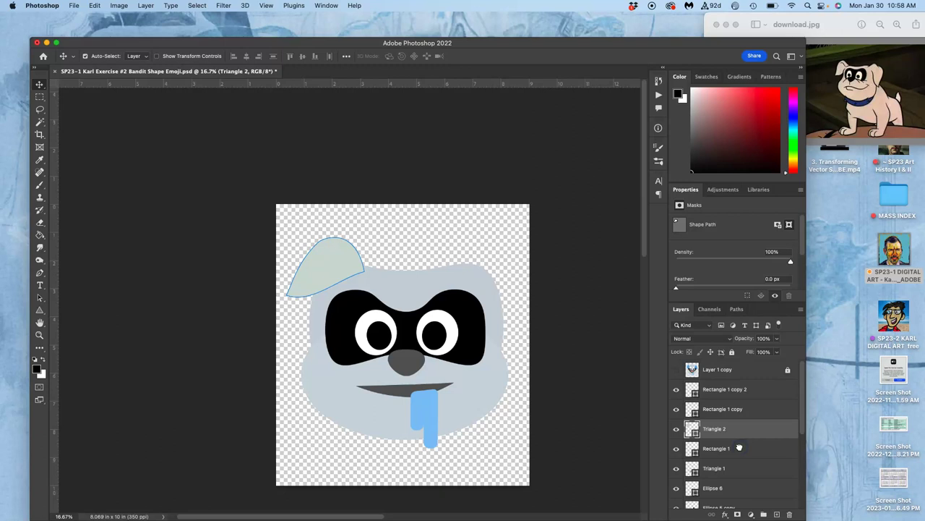
{"action": "key", "text": "super+bracketleft"}
{"action": "key", "text": "super+bracketleft"}
{"action": "key", "text": "super+bracketleft"}
{"action": "key", "text": "super+bracketleft"}
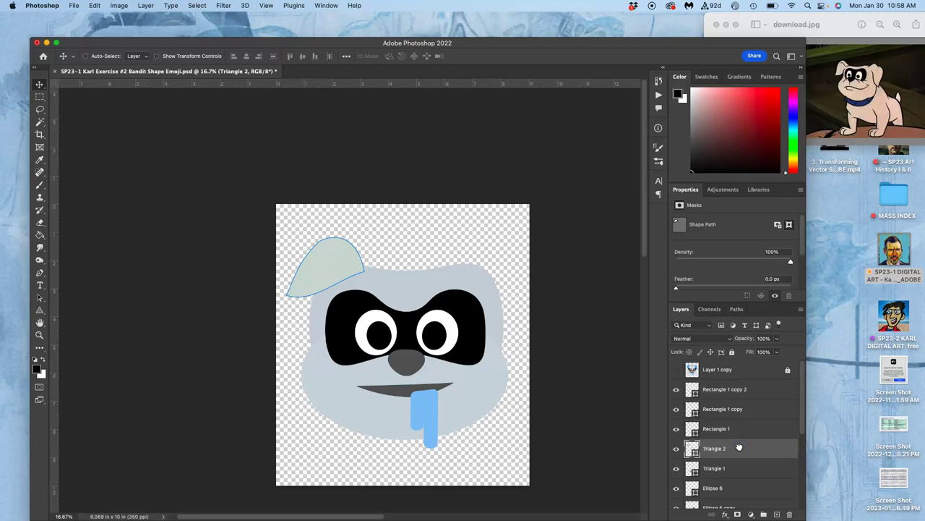
{"action": "key", "text": "super+bracketleft"}
{"action": "key", "text": "super+bracketleft"}
{"action": "key", "text": "super+bracketleft"}
{"action": "key", "text": "super+bracketleft"}
{"action": "key", "text": "super+bracketleft"}
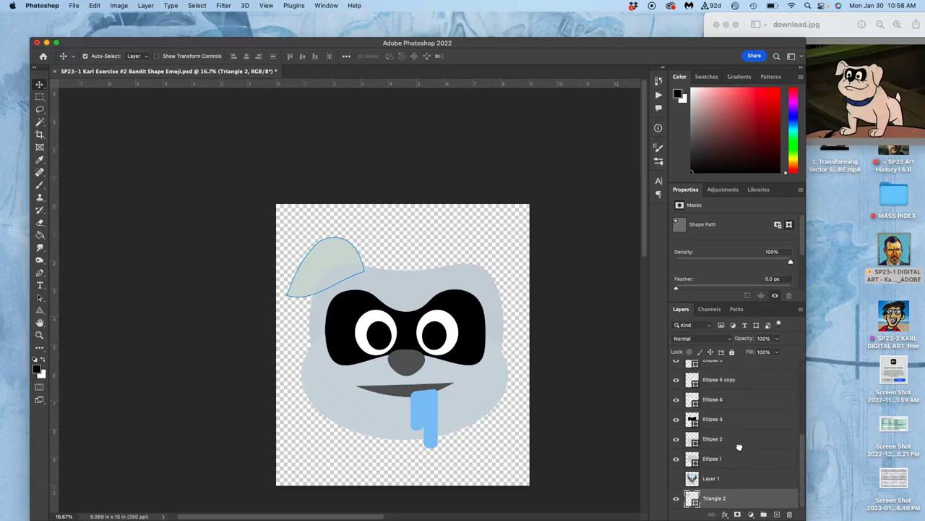
{"action": "left_click", "coordinate": [405, 288]}
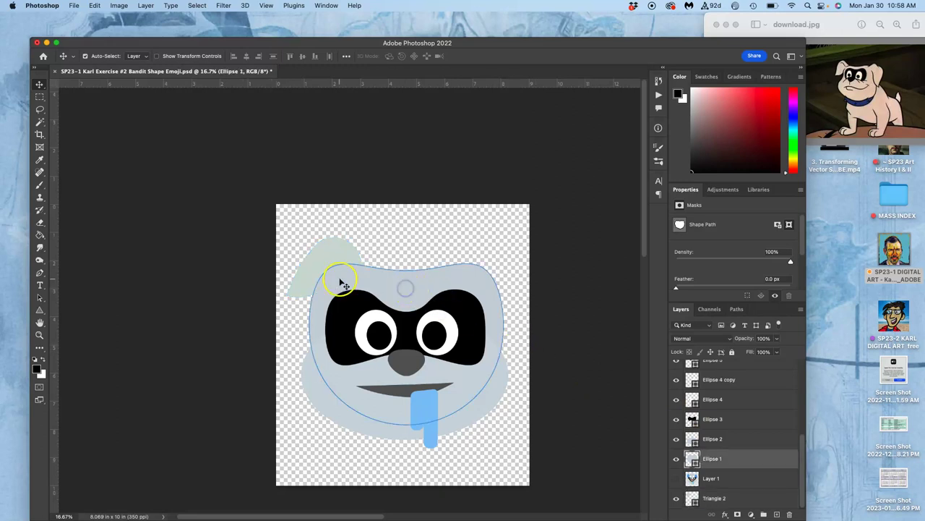
{"action": "left_click", "coordinate": [377, 253]}
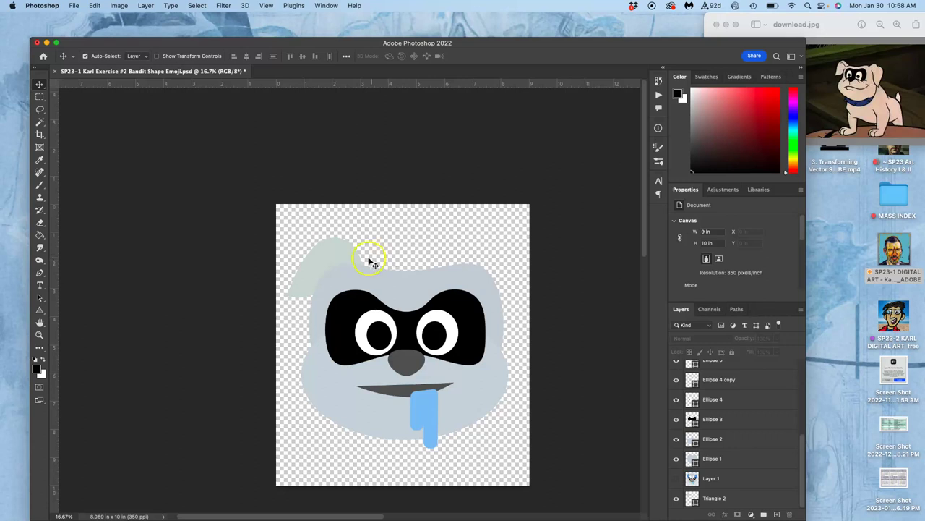
{"action": "left_click", "coordinate": [339, 257]}
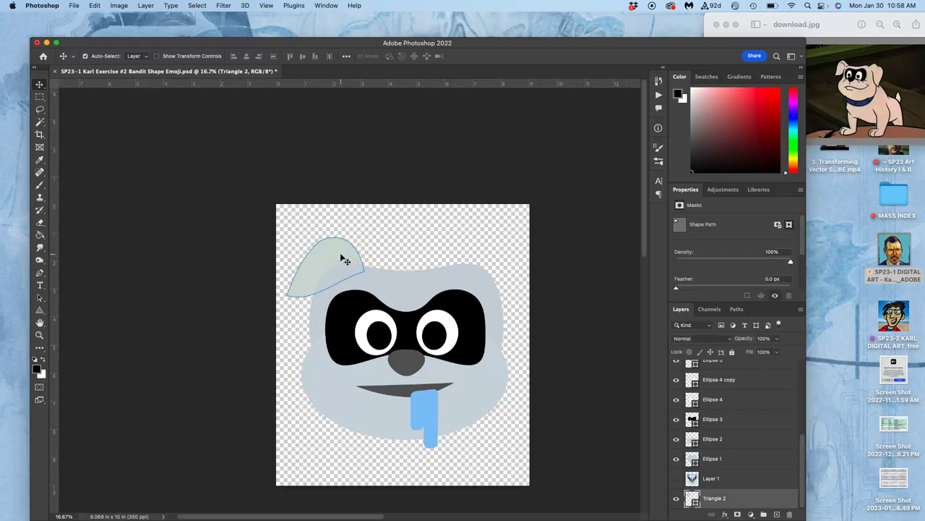
Enlarge the ear to about 133% and move it lower, restoring it from History after an undo.
{"action": "key", "text": "super"}
{"action": "key", "text": "super+t"}
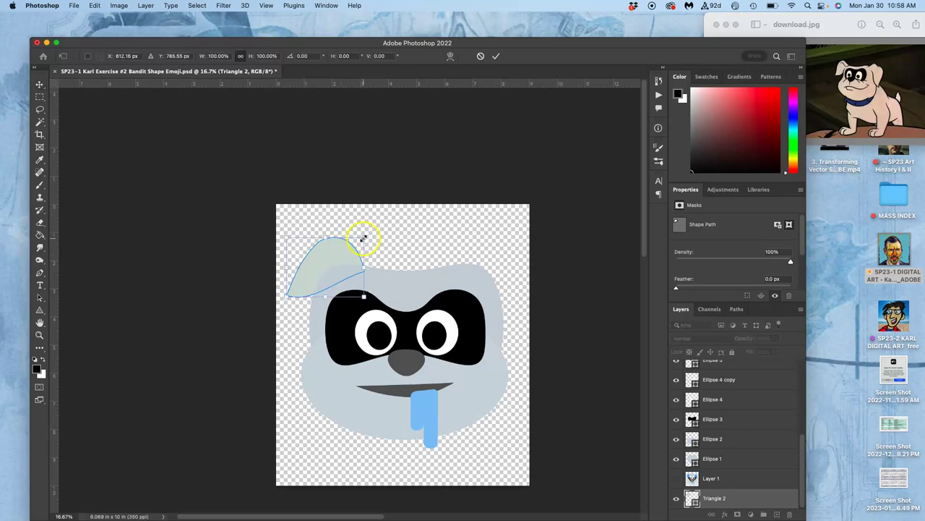
{"action": "left_click_drag", "start_coordinate": [366, 238], "coordinate": [391, 217]}
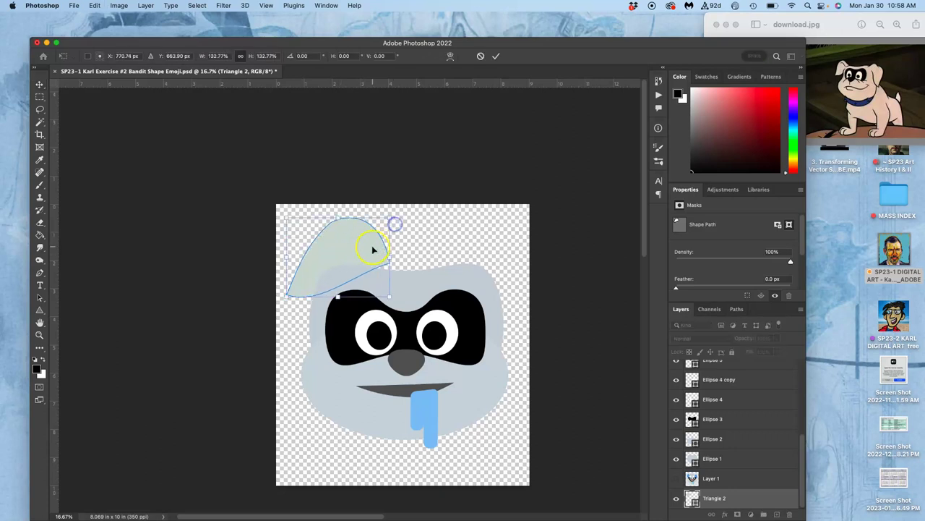
{"action": "left_click_drag", "start_coordinate": [365, 255], "coordinate": [362, 263]}
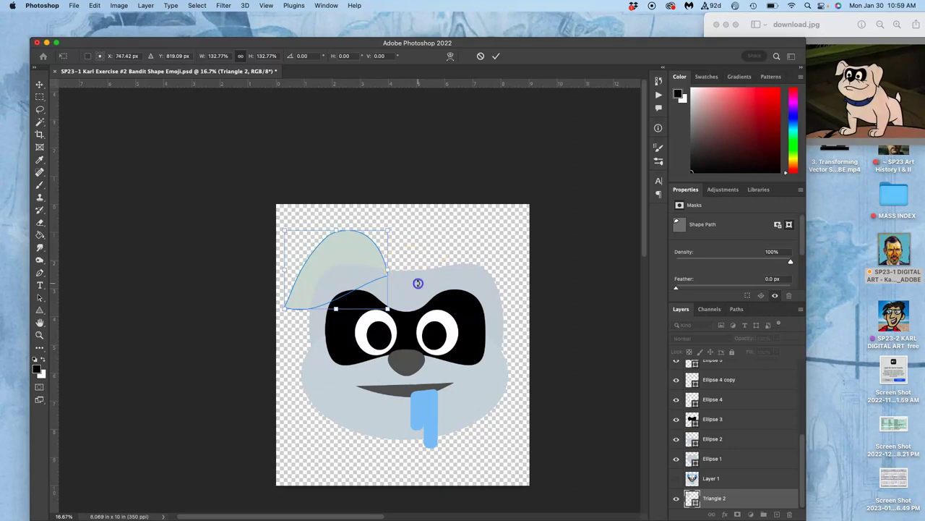
{"action": "left_click", "coordinate": [211, 189]}
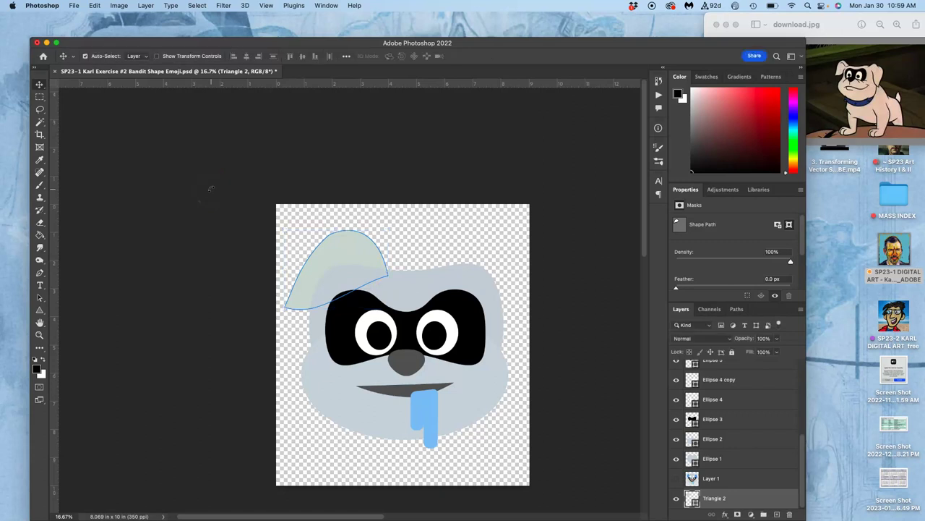
{"action": "left_click", "coordinate": [408, 289]}
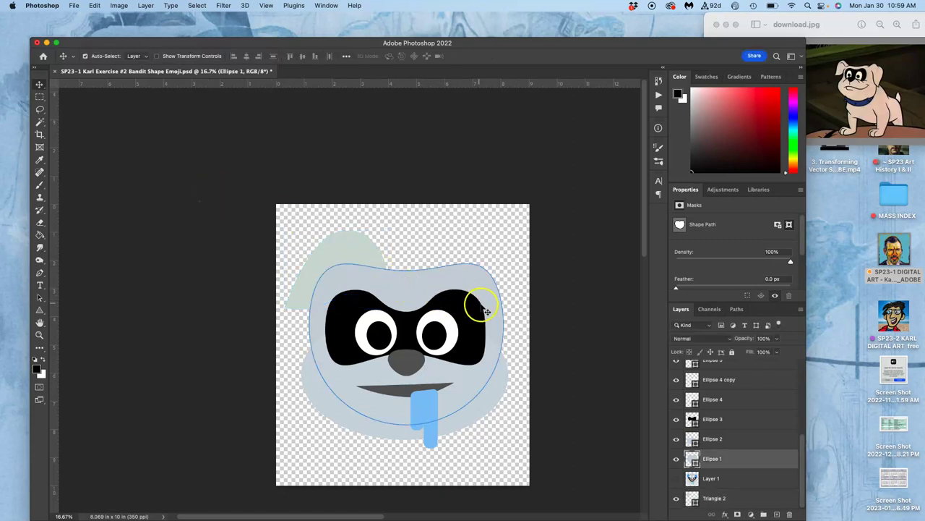
{"action": "left_click", "coordinate": [524, 316]}
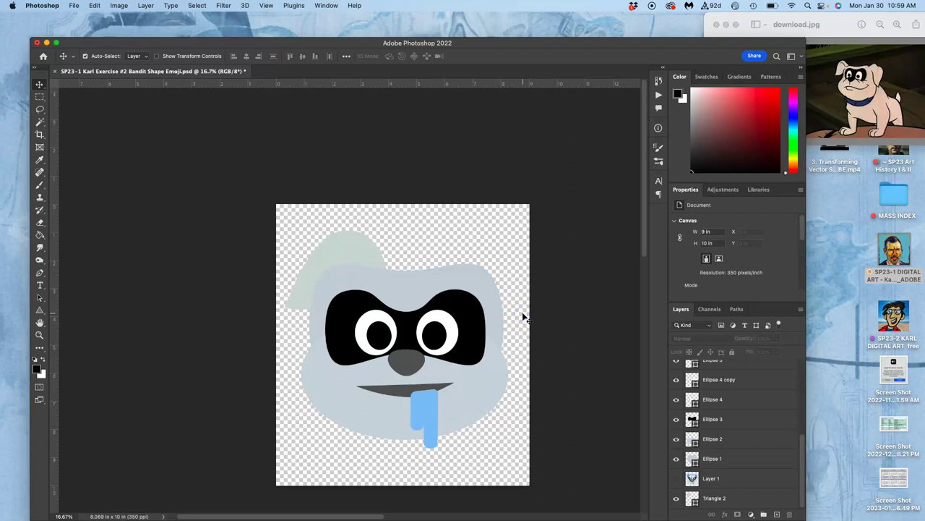
{"action": "key", "text": "super+z"}
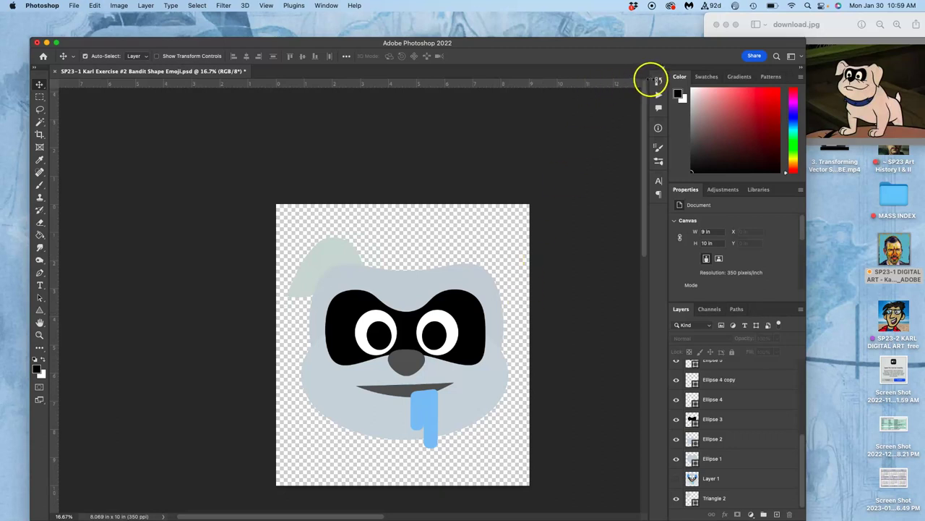
{"action": "left_click", "coordinate": [657, 81]}
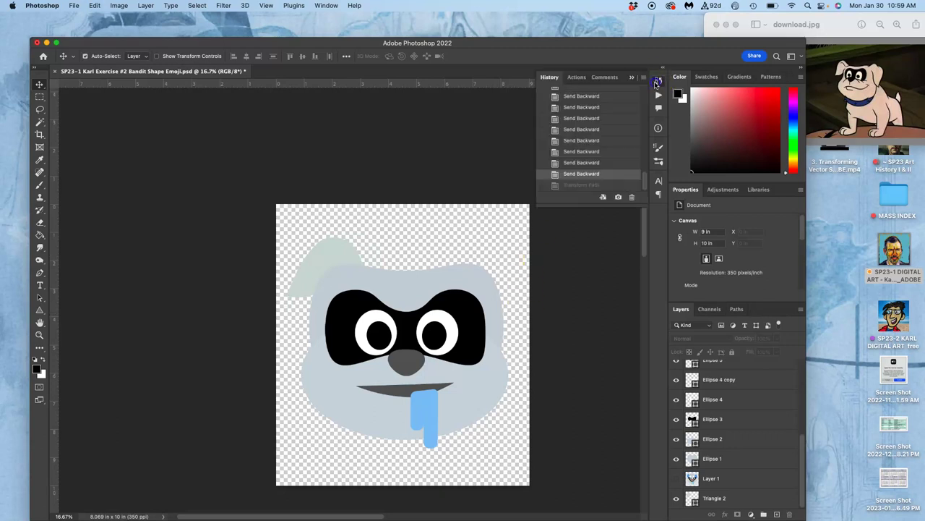
{"action": "left_click", "coordinate": [580, 185]}
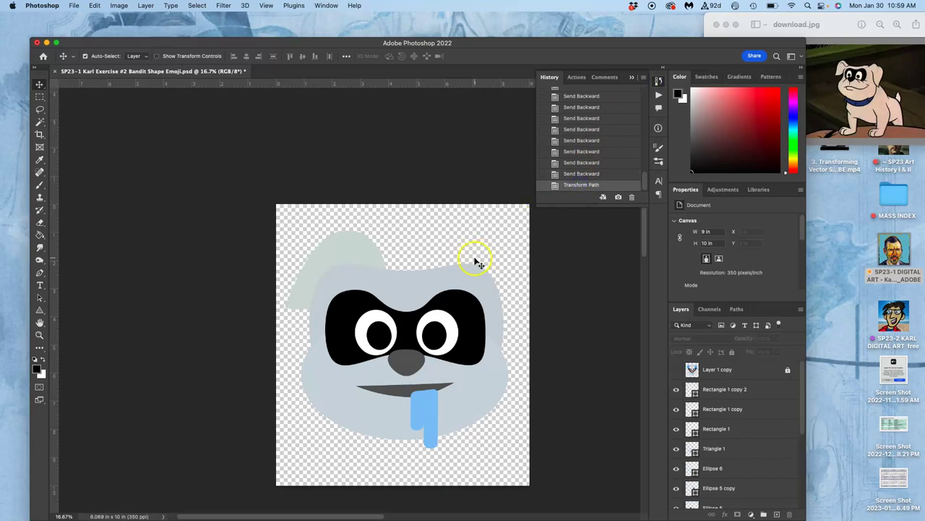
Scale the ear down slightly to about 91%, undoing an accidental head move.
{"action": "left_click", "coordinate": [370, 266]}
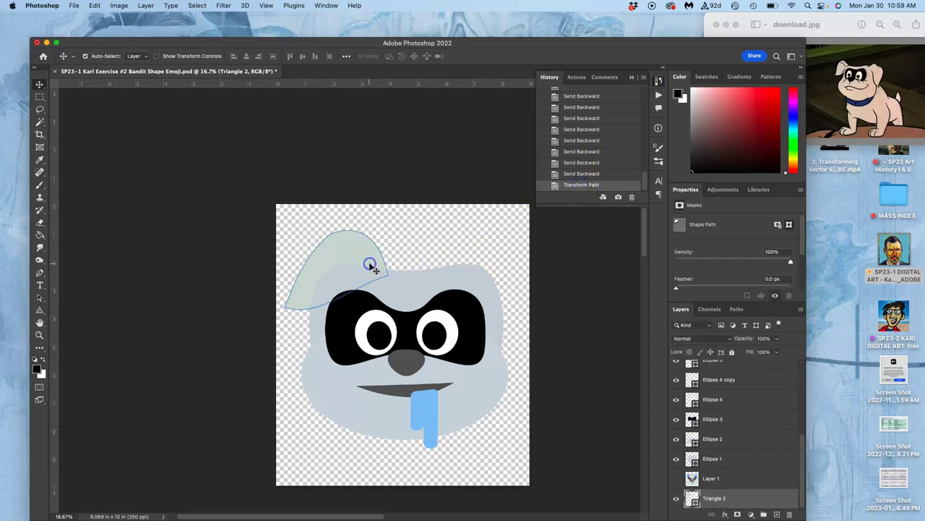
{"action": "key", "text": "super+t"}
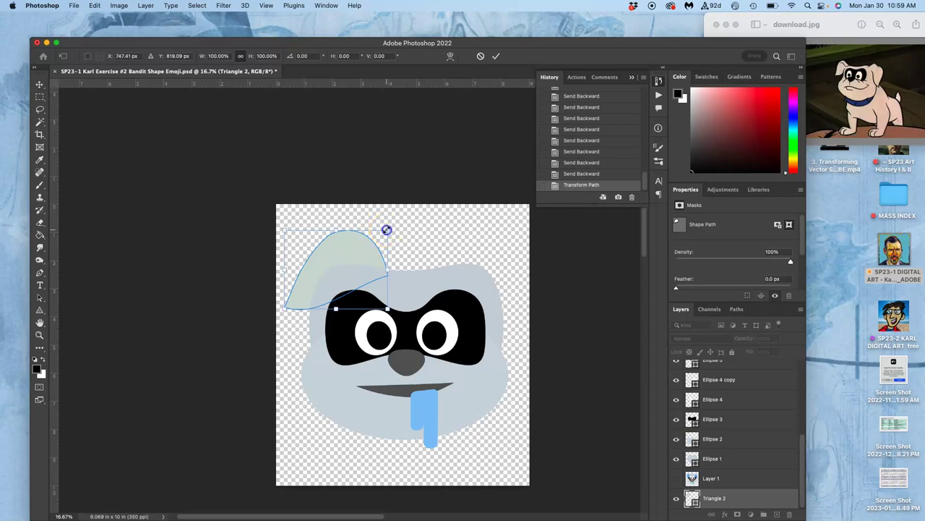
{"action": "left_click_drag", "start_coordinate": [387, 230], "coordinate": [380, 239]}
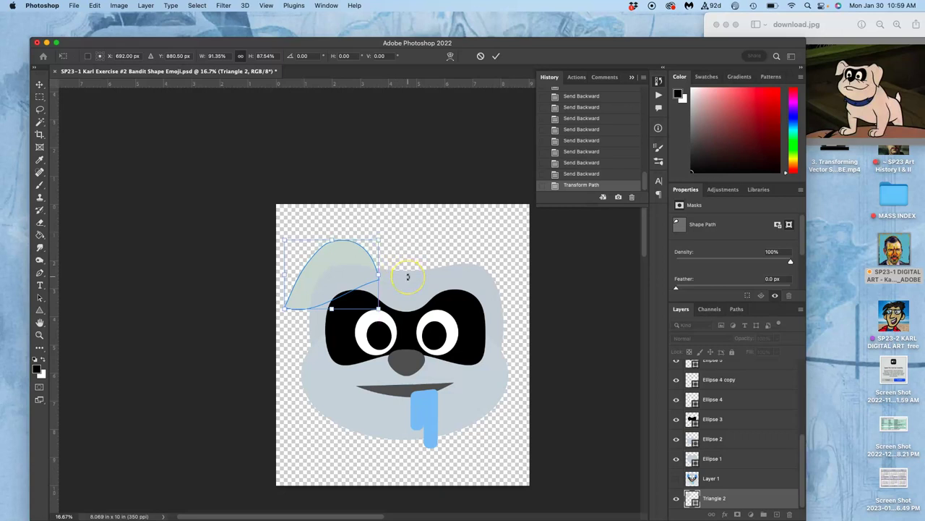
{"action": "key", "text": "Return"}
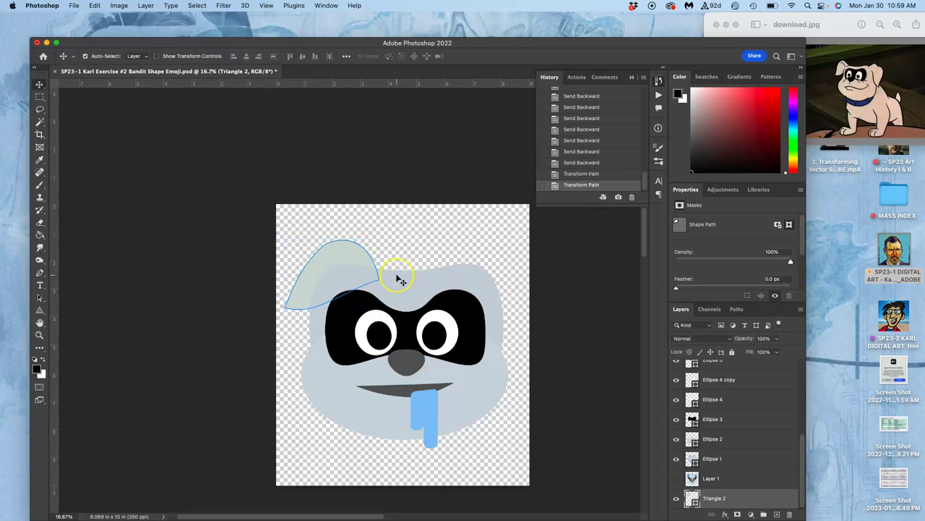
{"action": "left_click_drag", "start_coordinate": [357, 269], "coordinate": [349, 251]}
{"action": "key", "text": "super+z"}
{"action": "left_click", "coordinate": [351, 255]}
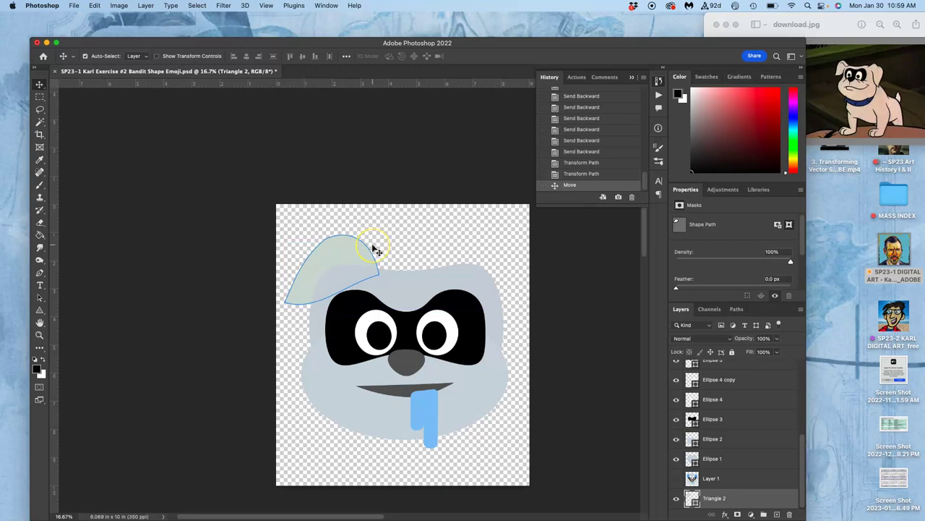
Duplicate the ear, flip it horizontally, and place it at the head's upper right.
{"action": "key", "text": "super+j"}
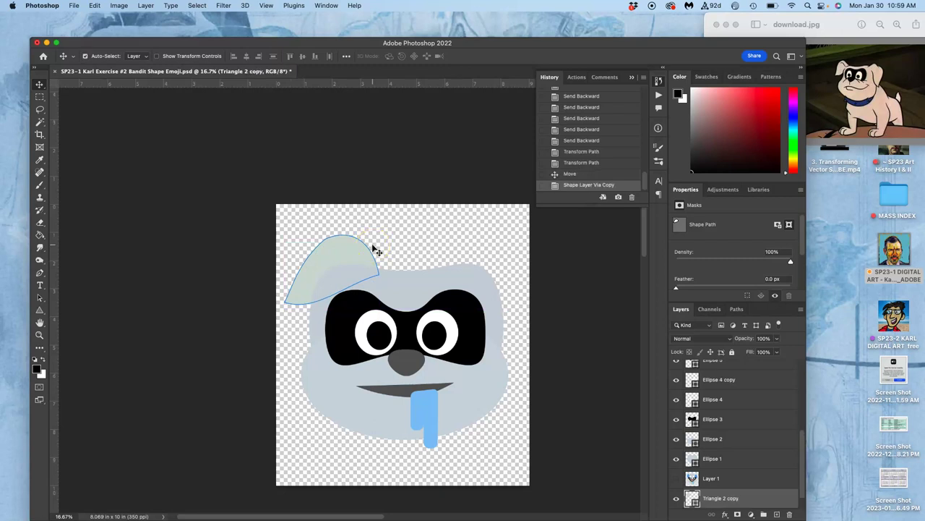
{"action": "left_click", "coordinate": [350, 266]}
{"action": "key", "text": "super+t"}
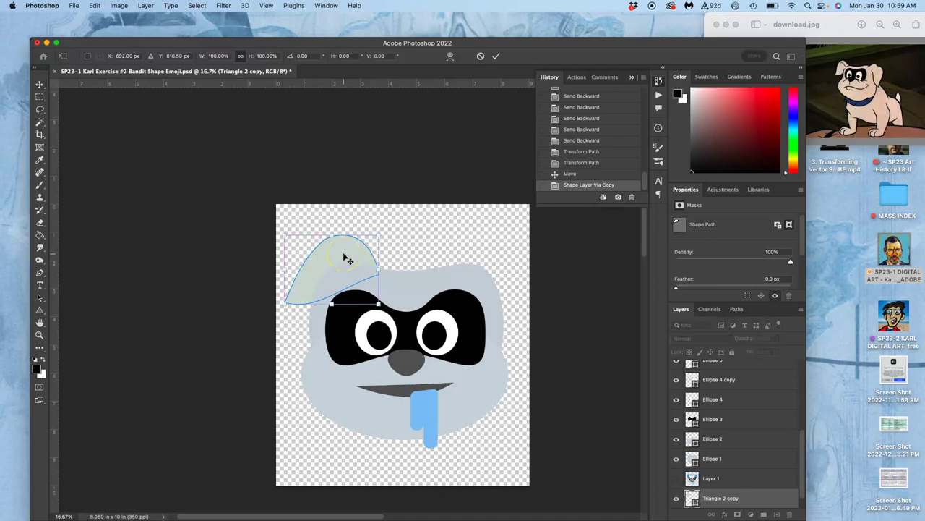
{"action": "right_click", "coordinate": [344, 256]}
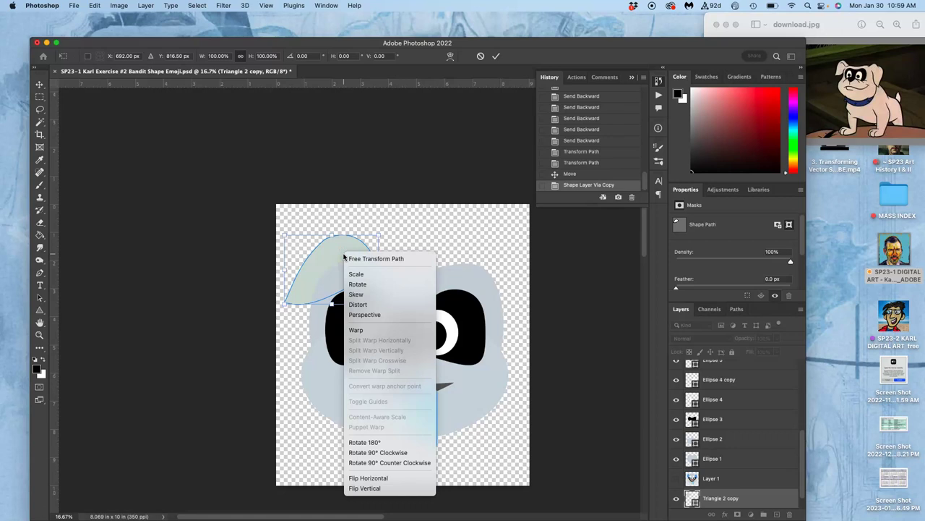
{"action": "left_click", "coordinate": [379, 480]}
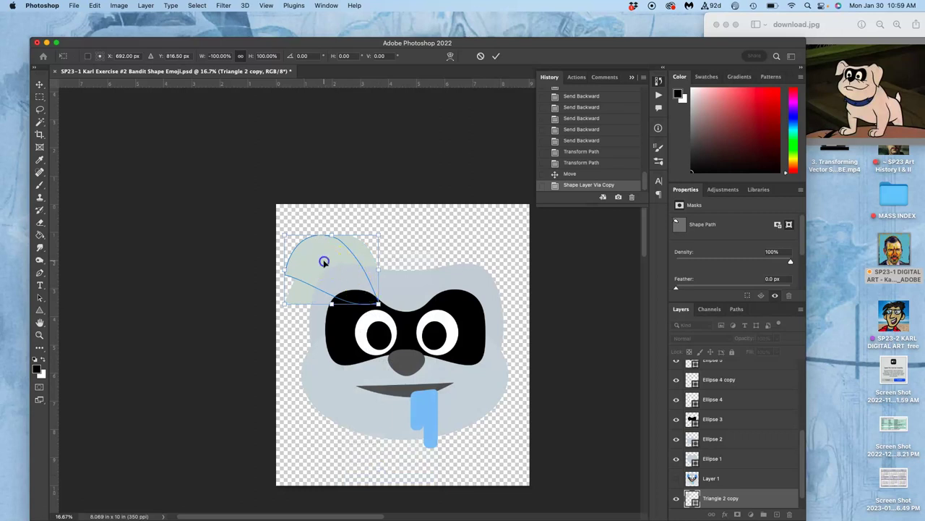
{"action": "left_click_drag", "start_coordinate": [324, 262], "coordinate": [470, 281]}
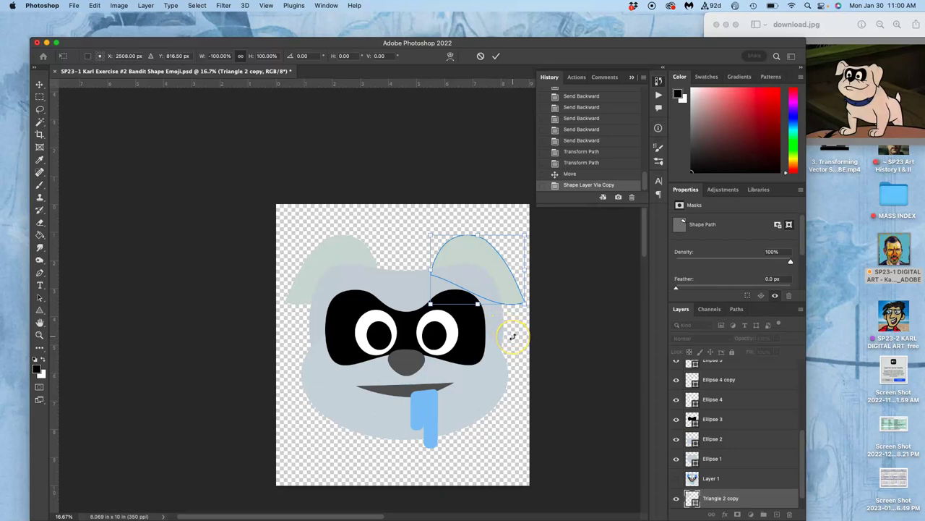
{"action": "key", "text": "Return"}
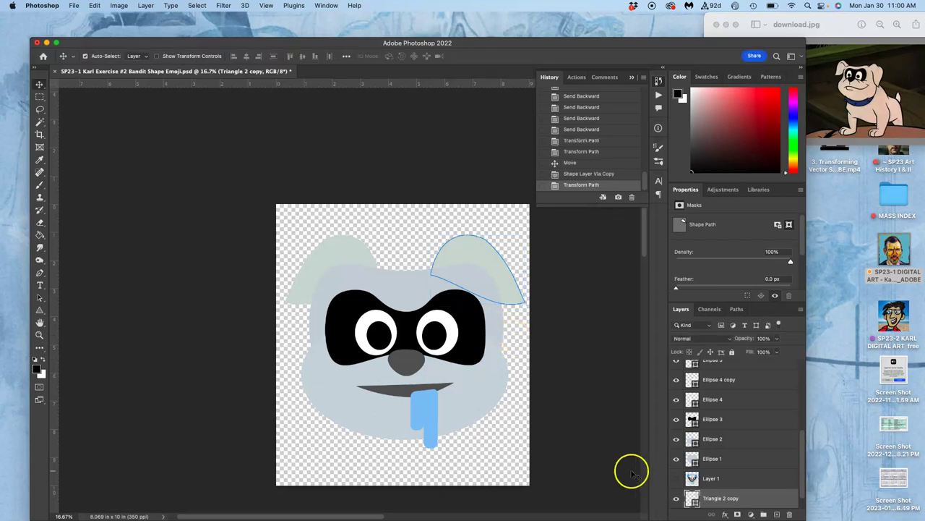
Move Layer 1 to the bottom of the layer stack.
{"action": "left_click", "coordinate": [711, 478]}
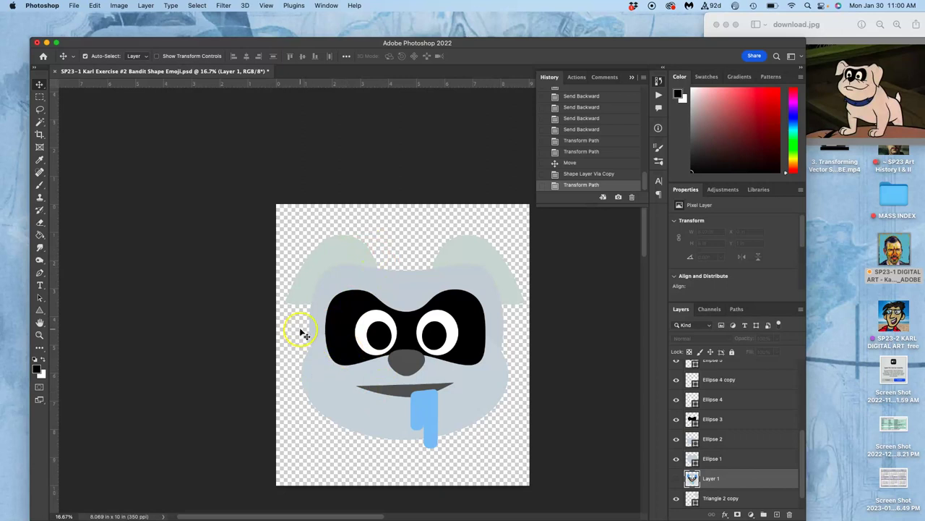
{"action": "scroll", "coordinate": [729, 420], "scroll_direction": "down", "scroll_amount": 1}
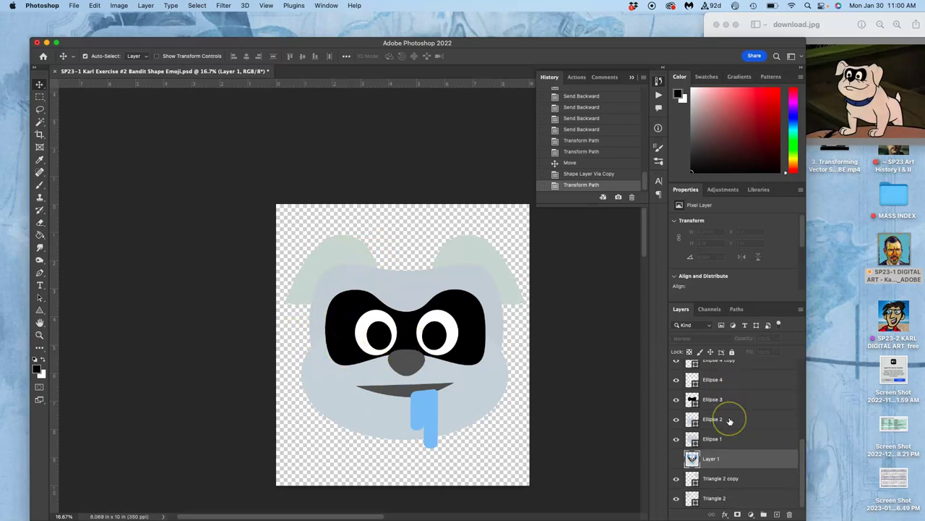
{"action": "left_click_drag", "start_coordinate": [731, 458], "coordinate": [727, 506]}
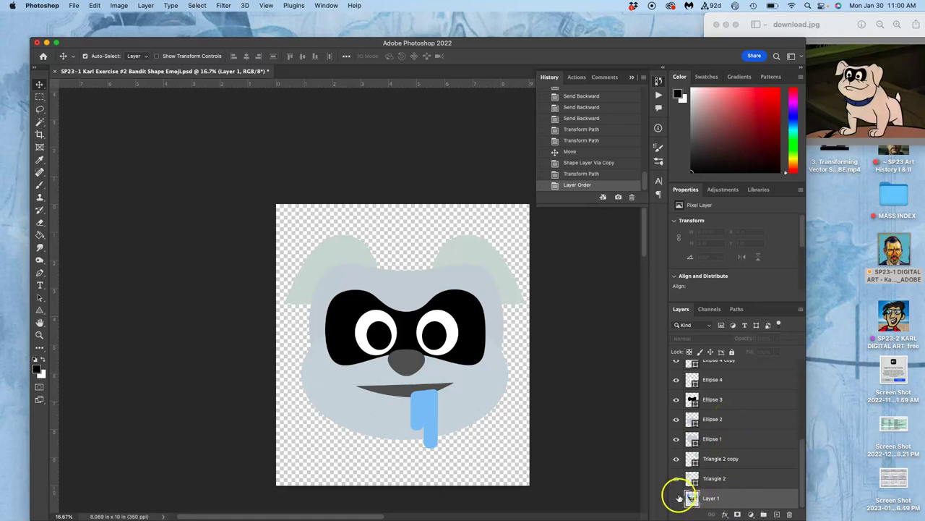
Add a new Layer 2 above Layer 1 and fill it with 50% Gray.
{"action": "left_click", "coordinate": [776, 514]}
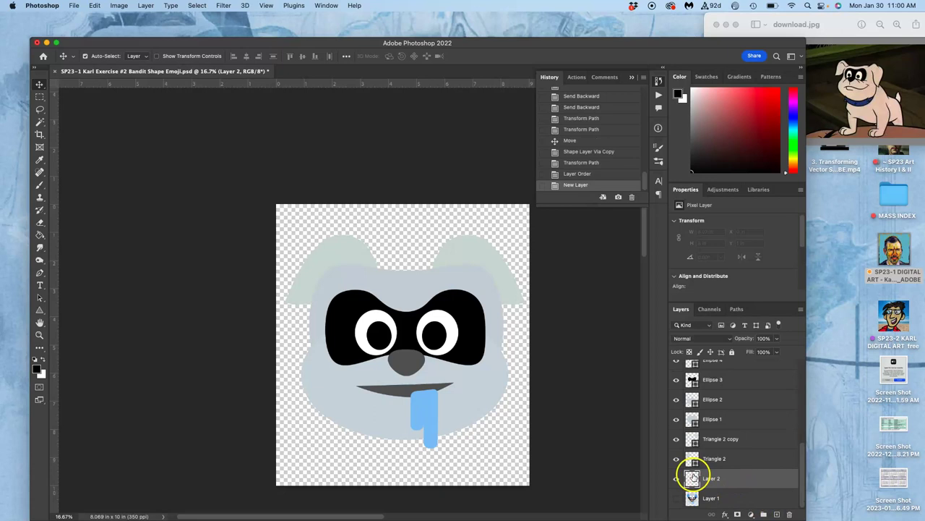
{"action": "left_click", "coordinate": [95, 6]}
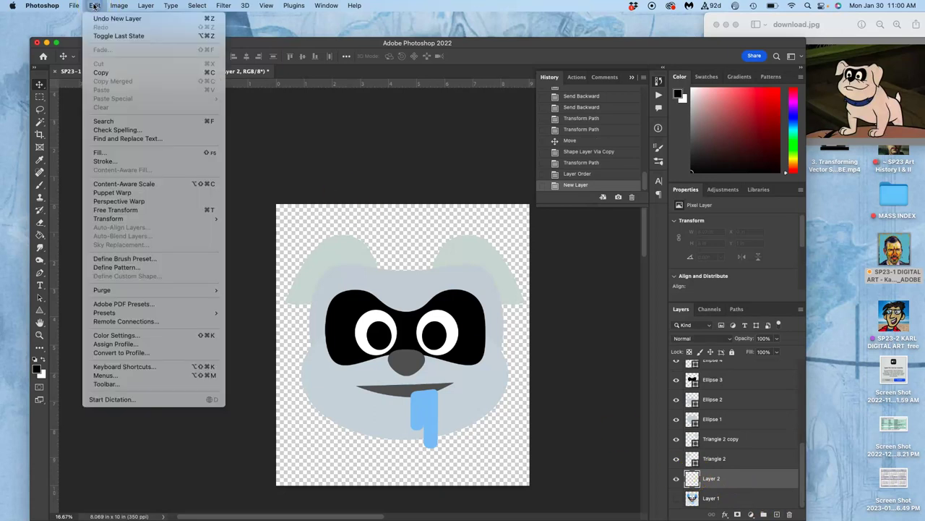
{"action": "left_click", "coordinate": [102, 152]}
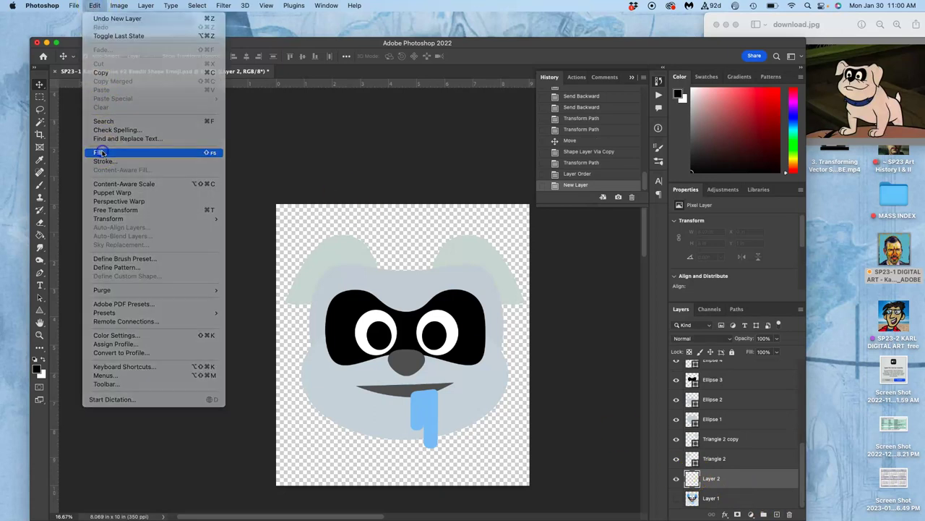
{"action": "left_click", "coordinate": [336, 153]}
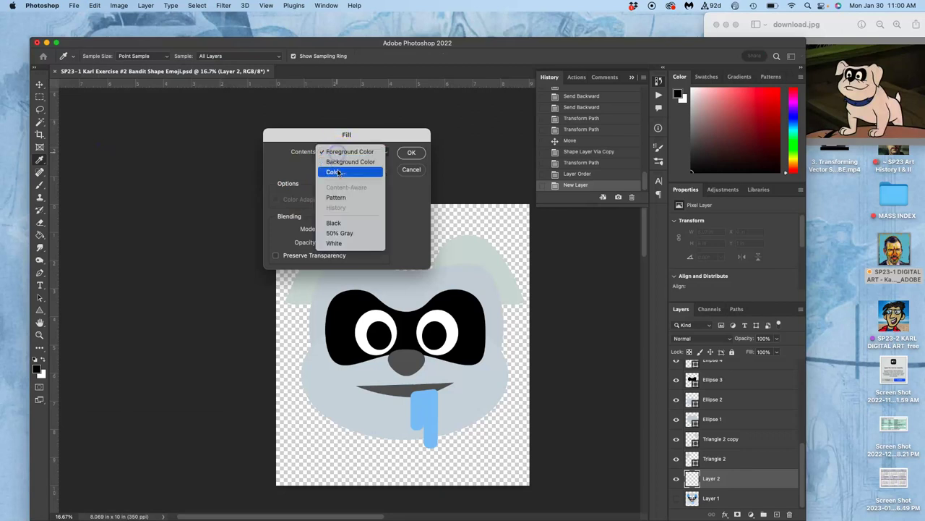
{"action": "left_click", "coordinate": [339, 232]}
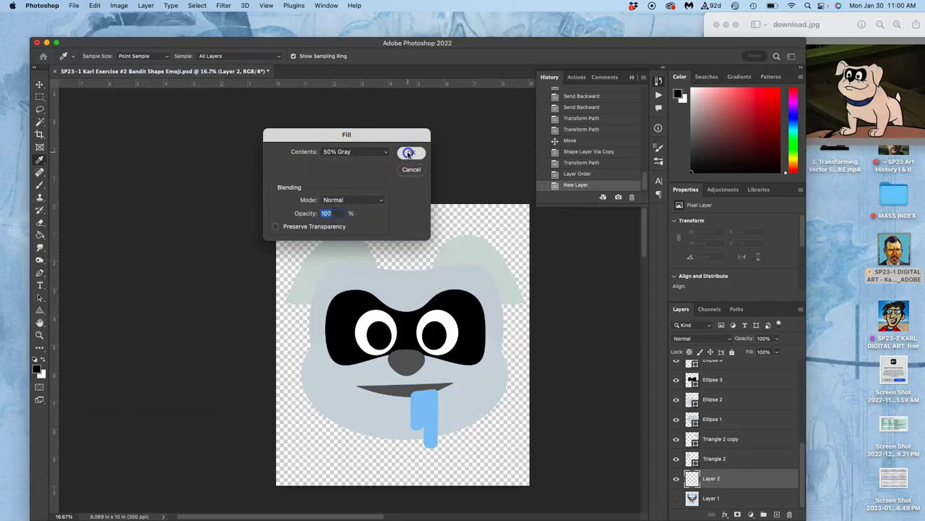
{"action": "left_click", "coordinate": [407, 151]}
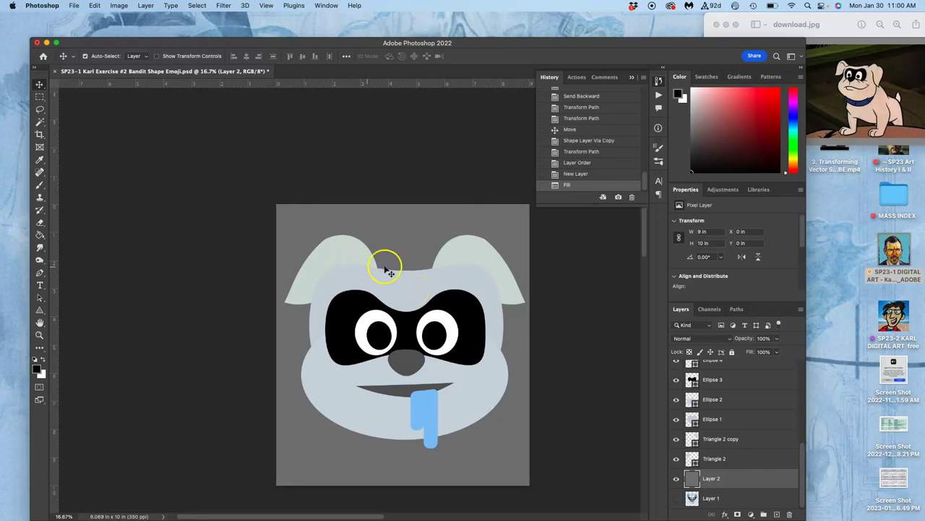
Duplicate the left ear and give the copy a darker gray fill.
{"action": "left_click", "coordinate": [344, 264]}
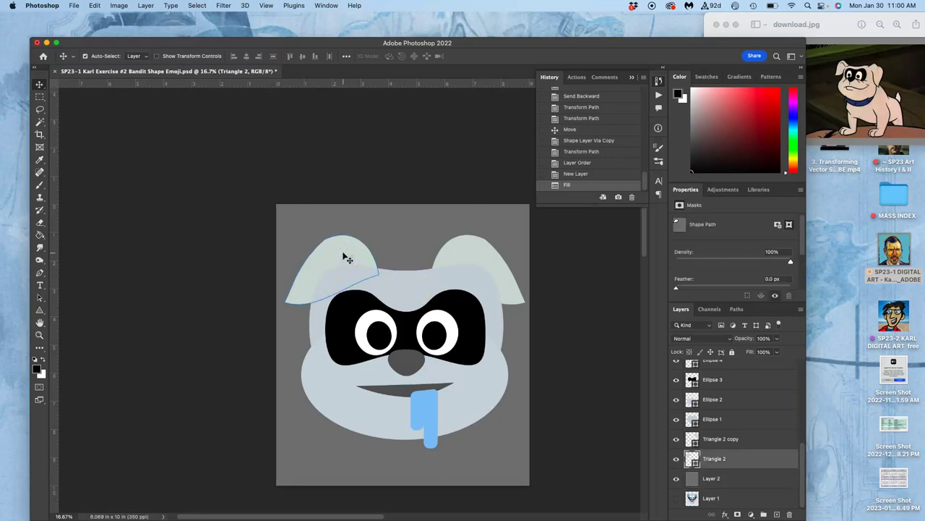
{"action": "key", "text": "super+j"}
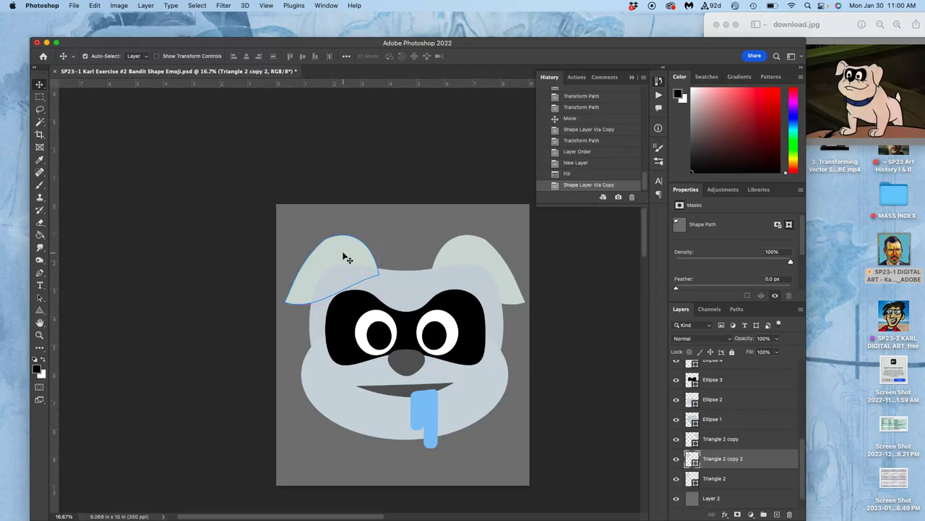
{"action": "double_click", "coordinate": [691, 459]}
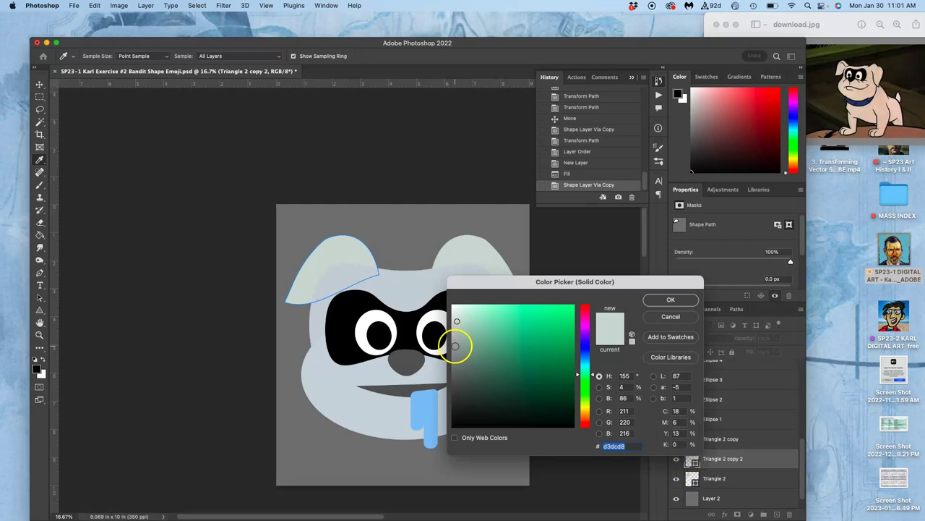
{"action": "left_click", "coordinate": [455, 346]}
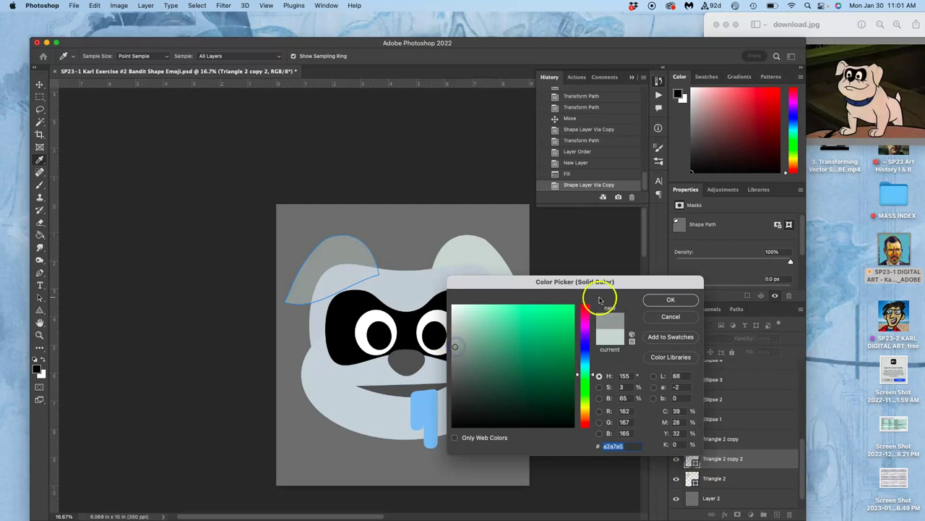
{"action": "left_click", "coordinate": [659, 300]}
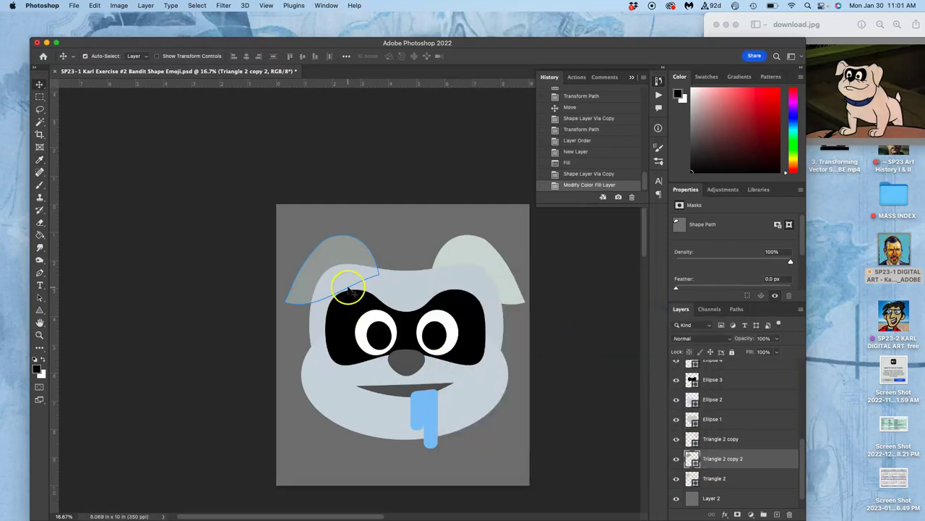
Shrink the ear copy to about 77% and change its fill to light grey bfc2c1.
{"action": "key", "text": "super+t"}
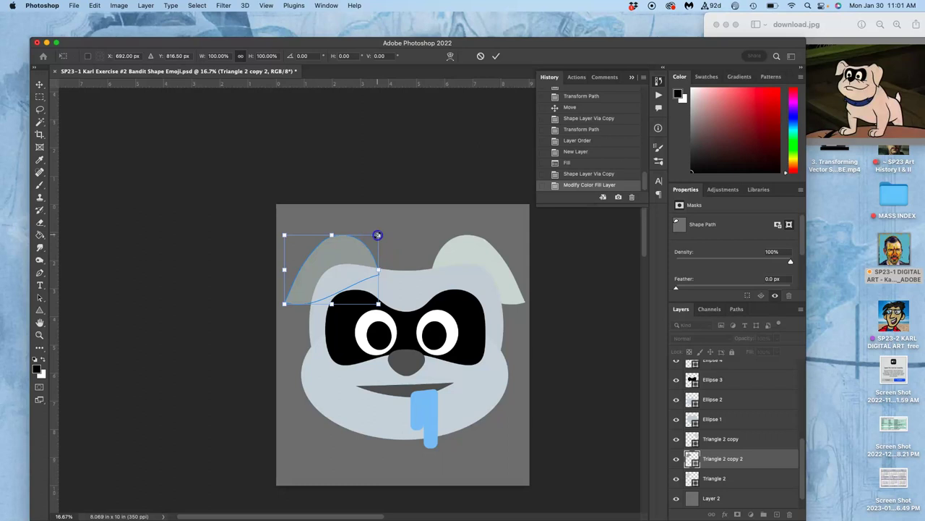
{"action": "left_click_drag", "start_coordinate": [376, 237], "coordinate": [366, 243]}
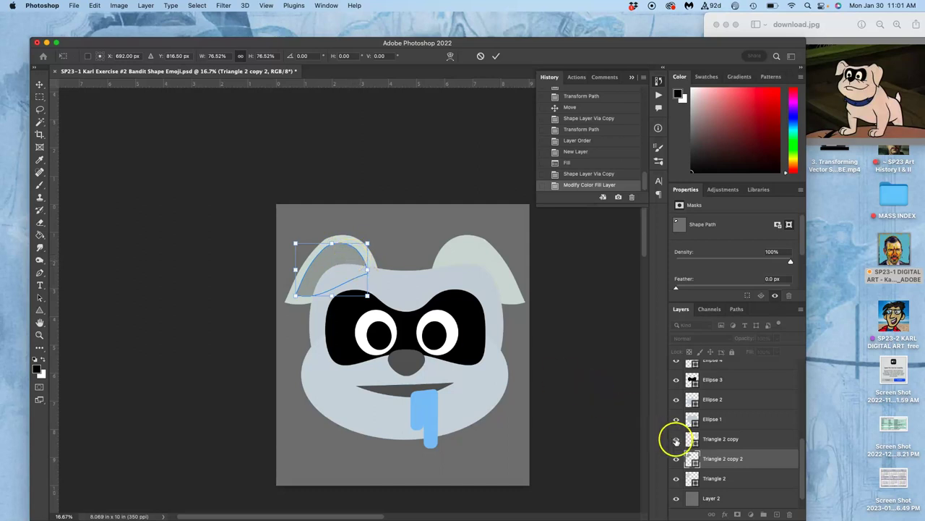
{"action": "left_click", "coordinate": [692, 457]}
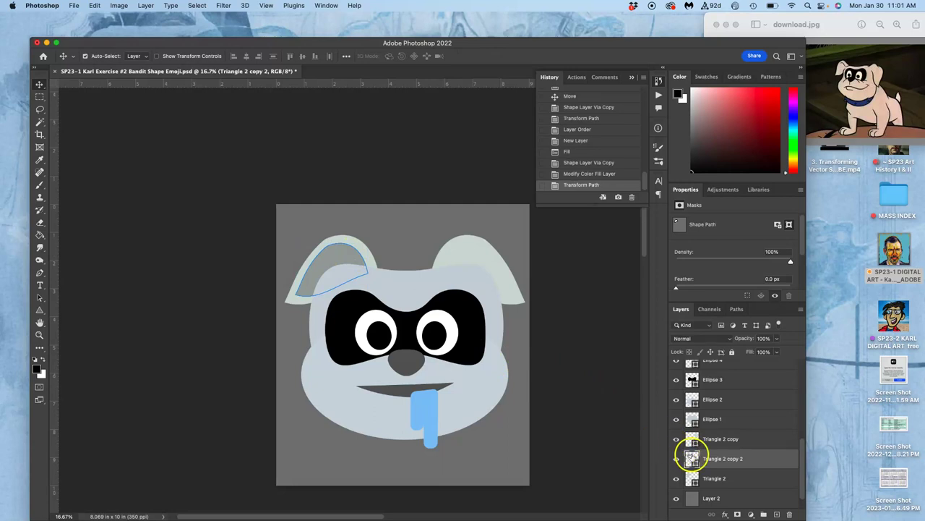
{"action": "double_click", "coordinate": [692, 458]}
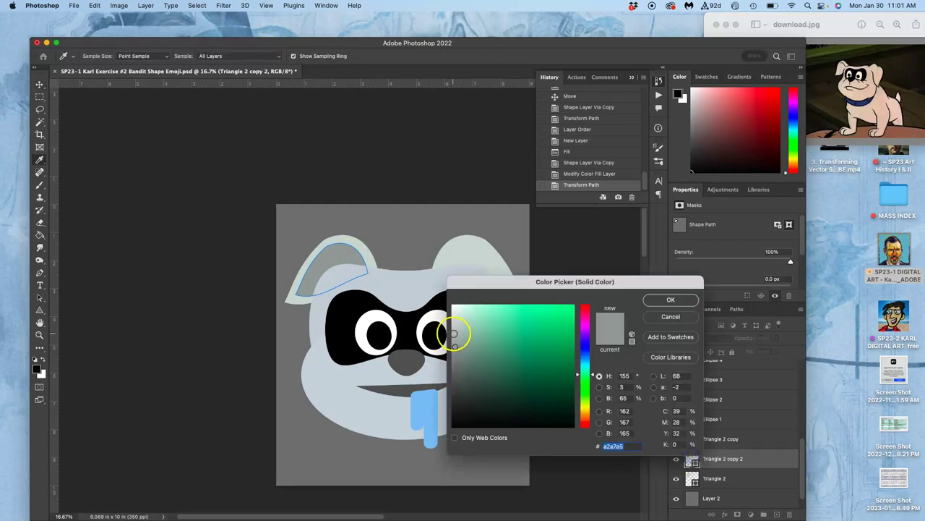
{"action": "left_click", "coordinate": [454, 333]}
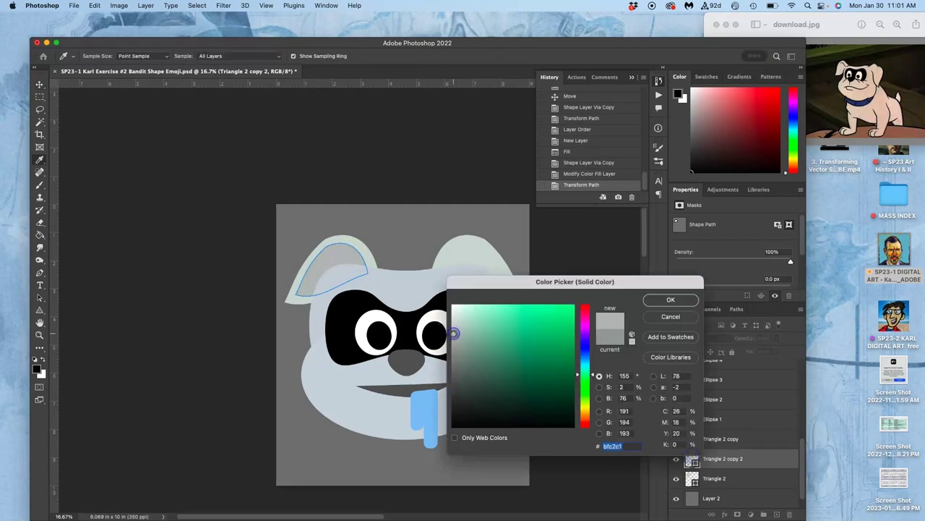
{"action": "left_click", "coordinate": [662, 299]}
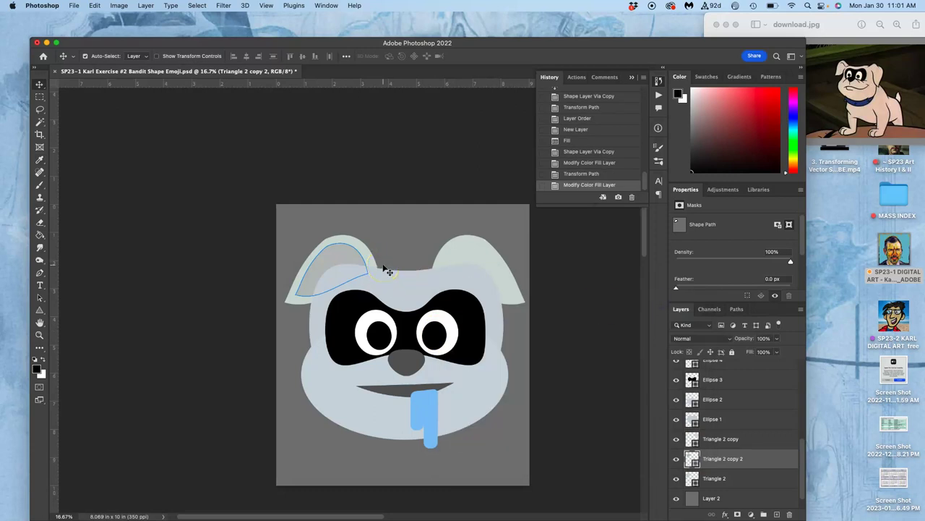
Duplicate the gray inner-ear fold as Triangle 2 copy 3, flip it horizontally, and place it forward in the right ear.
{"action": "key", "text": "super+j"}
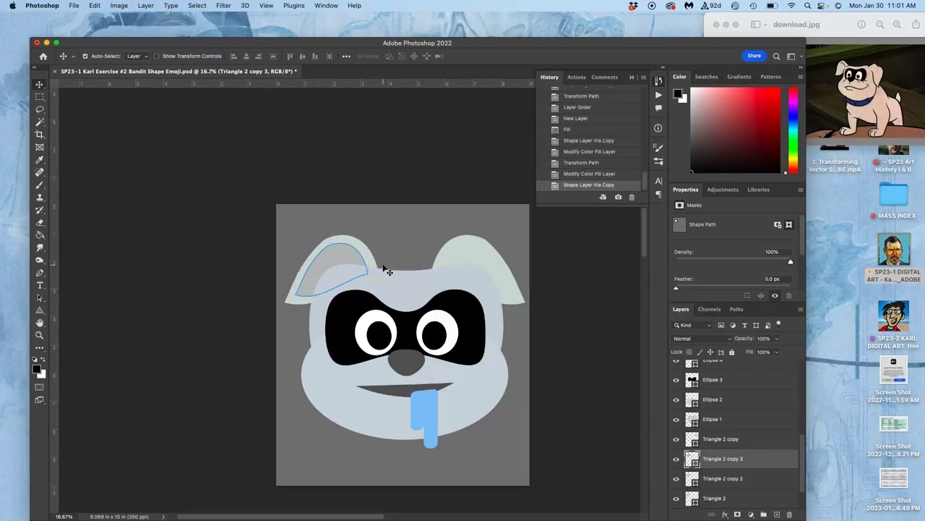
{"action": "key", "text": "super+t"}
{"action": "right_click", "coordinate": [338, 270]}
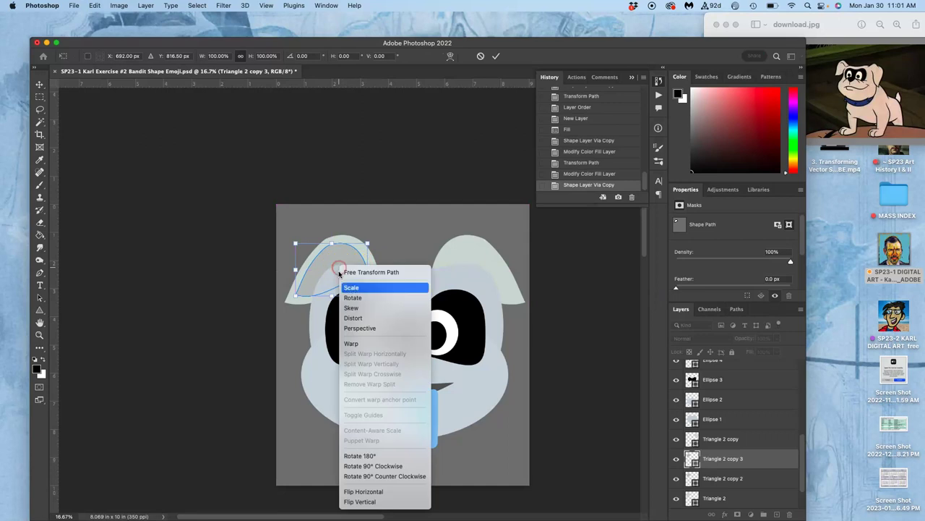
{"action": "left_click", "coordinate": [363, 491]}
{"action": "left_click", "coordinate": [352, 309]}
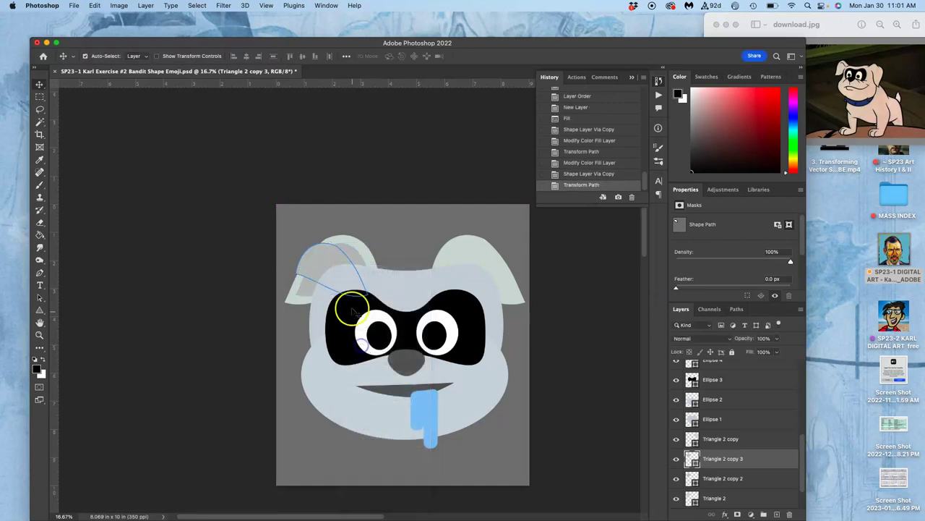
{"action": "left_click_drag", "start_coordinate": [325, 263], "coordinate": [473, 269]}
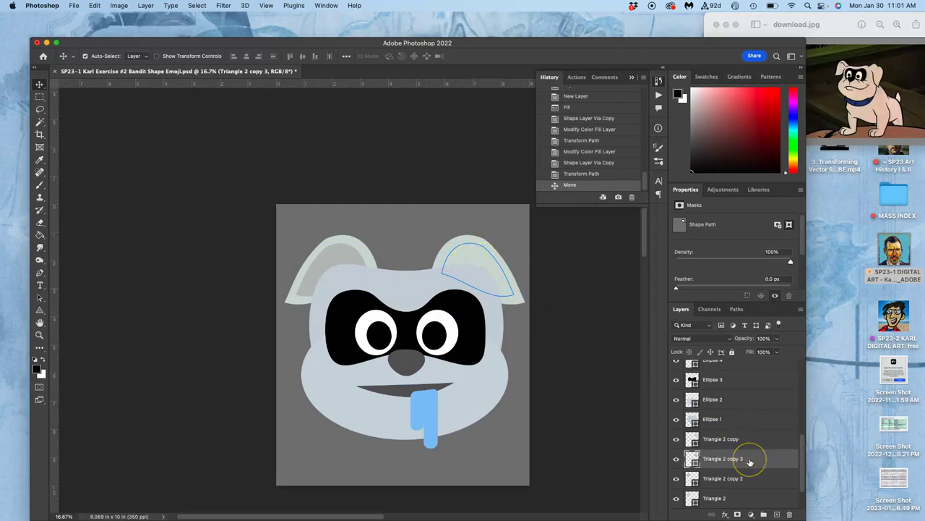
{"action": "key", "text": "super+bracketright"}
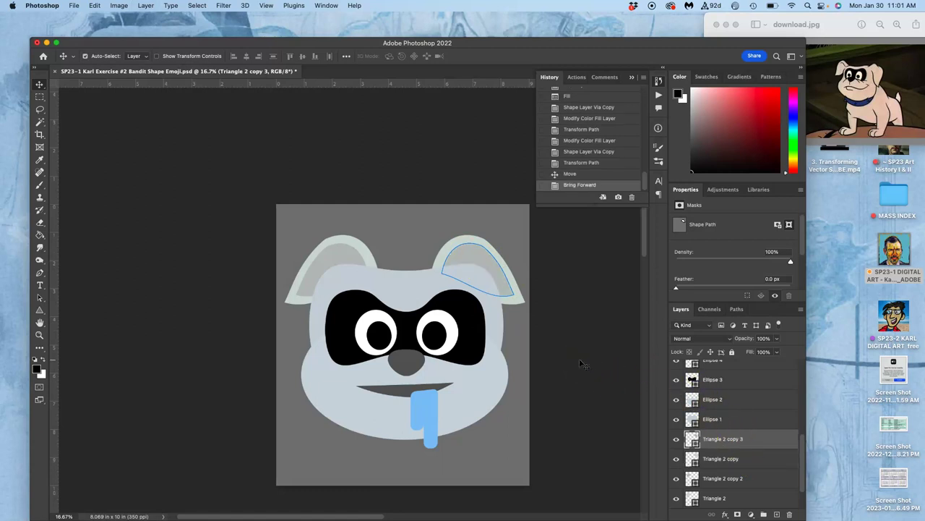
{"action": "left_click", "coordinate": [553, 350]}
Duplicate the lower face ellipse, Ellipse 2, and color the copy dark blue #124170.
{"action": "left_click", "coordinate": [368, 418]}
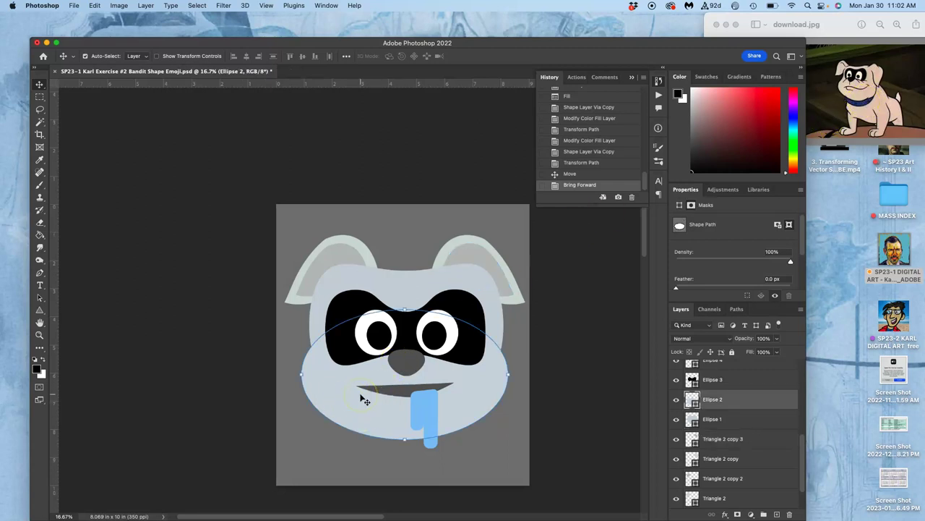
{"action": "key", "text": "super"}
{"action": "key", "text": "super+j"}
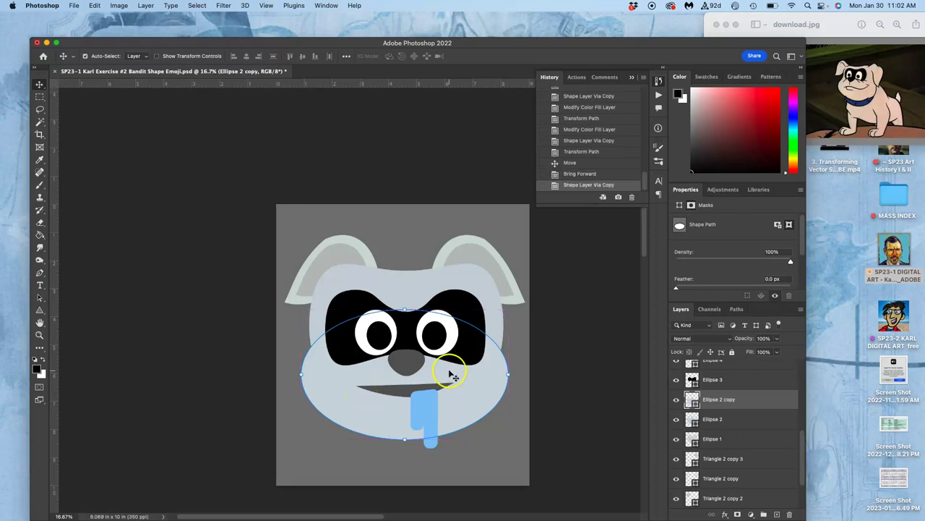
{"action": "double_click", "coordinate": [691, 396]}
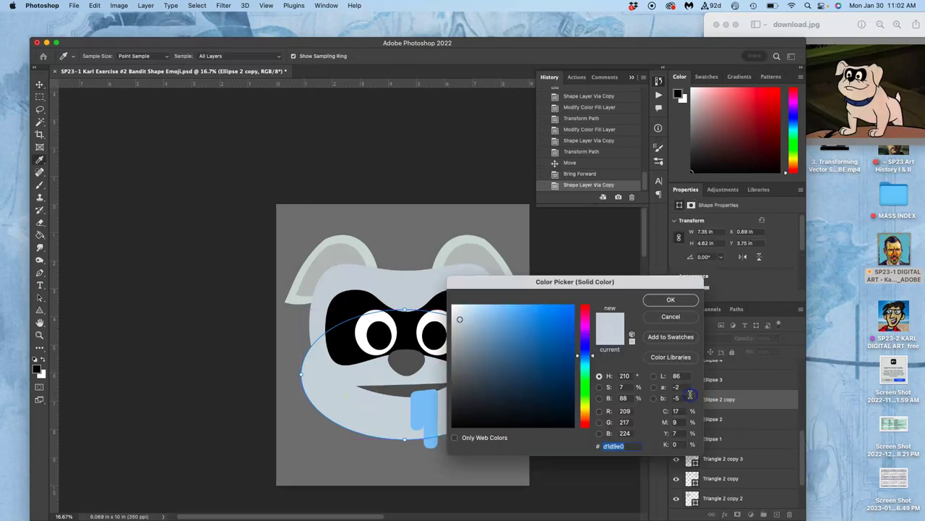
{"action": "left_click_drag", "start_coordinate": [533, 325], "coordinate": [555, 371]}
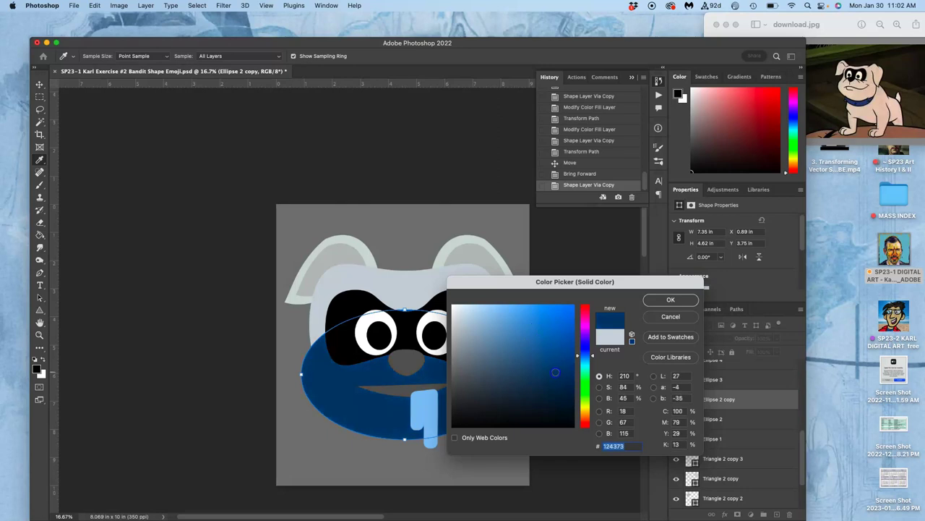
{"action": "left_click", "coordinate": [676, 299]}
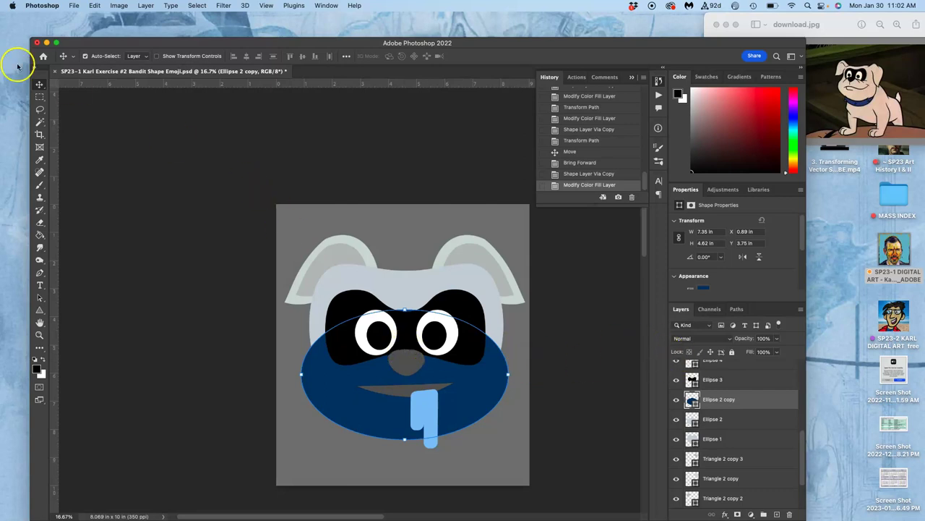
Lower the navy ellipse below the chin, send it behind both face ellipses, and start resizing it.
{"action": "left_click_drag", "start_coordinate": [463, 374], "coordinate": [460, 394]}
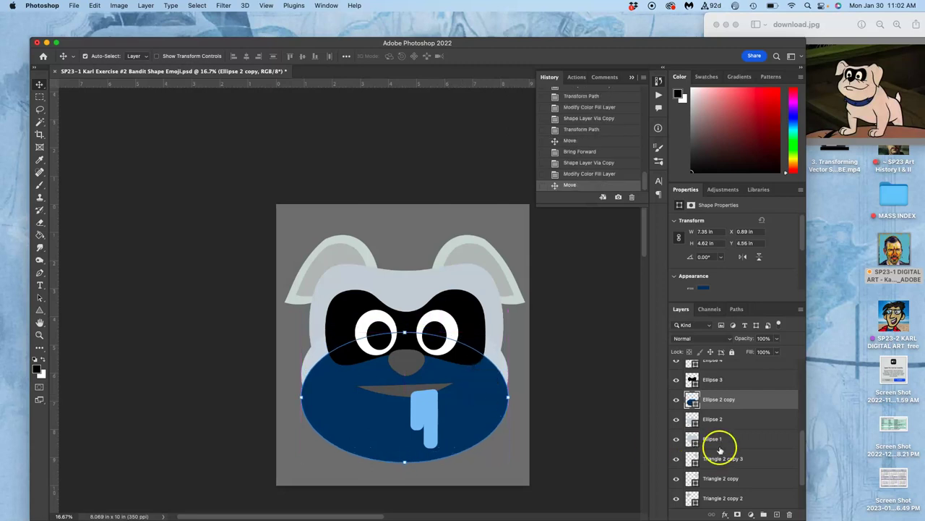
{"action": "key", "text": "super+bracketleft"}
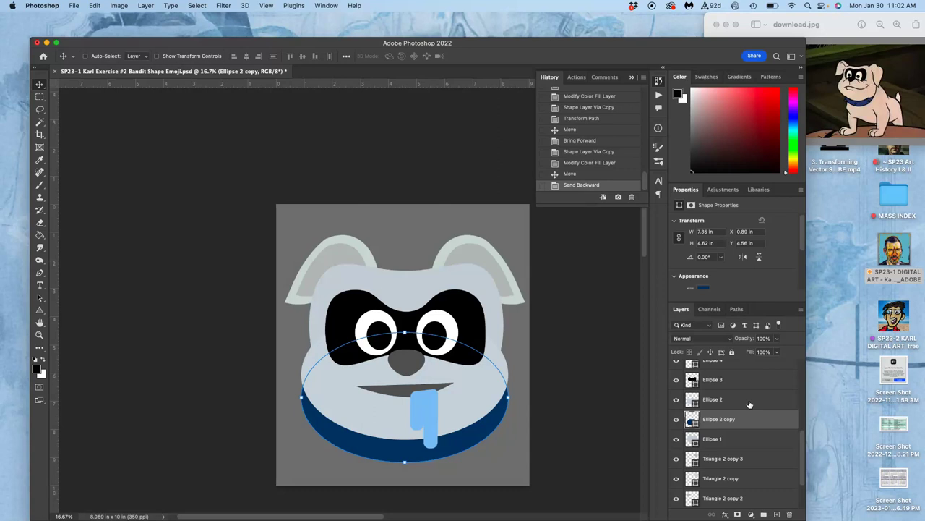
{"action": "key", "text": "super+bracketleft"}
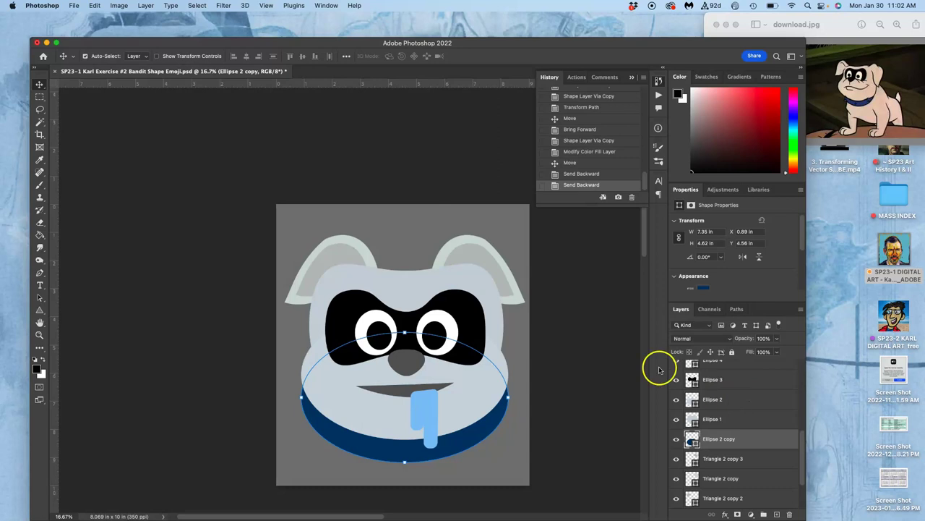
{"action": "key", "text": "super+t"}
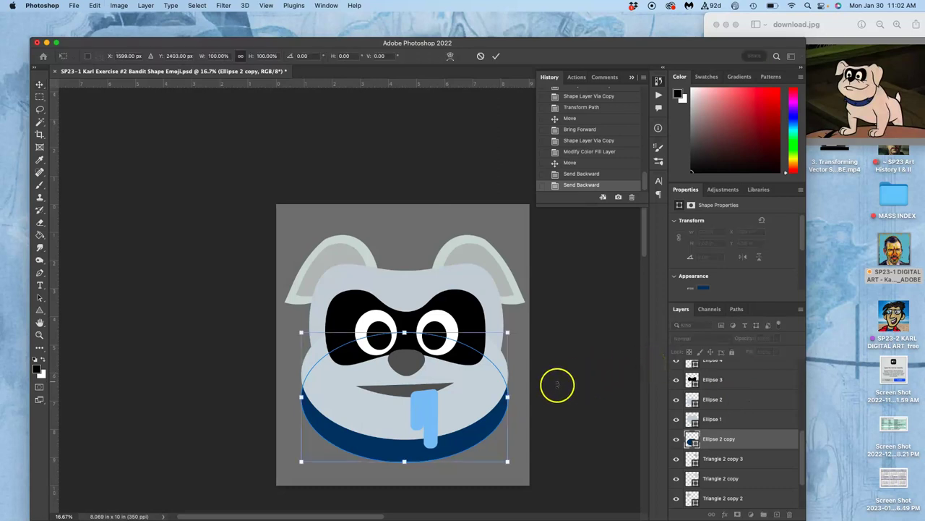